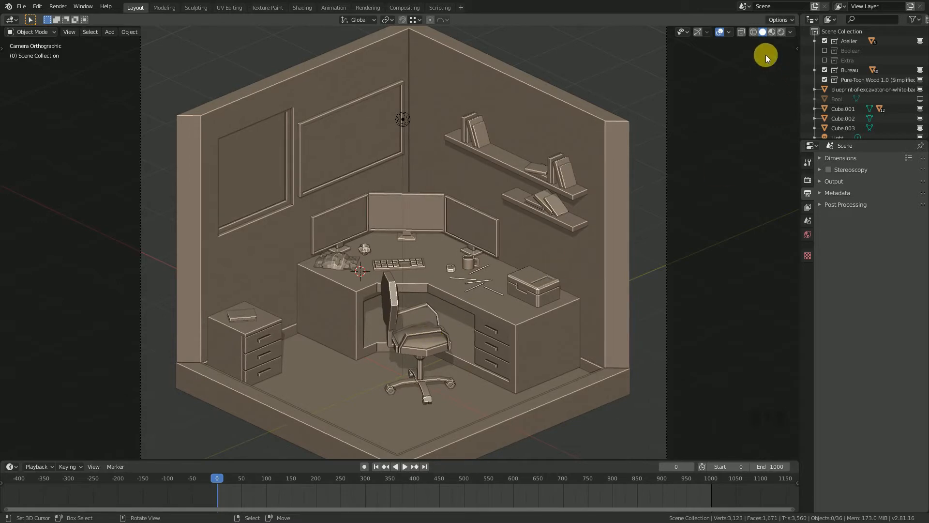
Switch the viewport to rendered shading and inspect the office room and its desk area up close.
{"action": "left_click", "coordinate": [782, 32]}
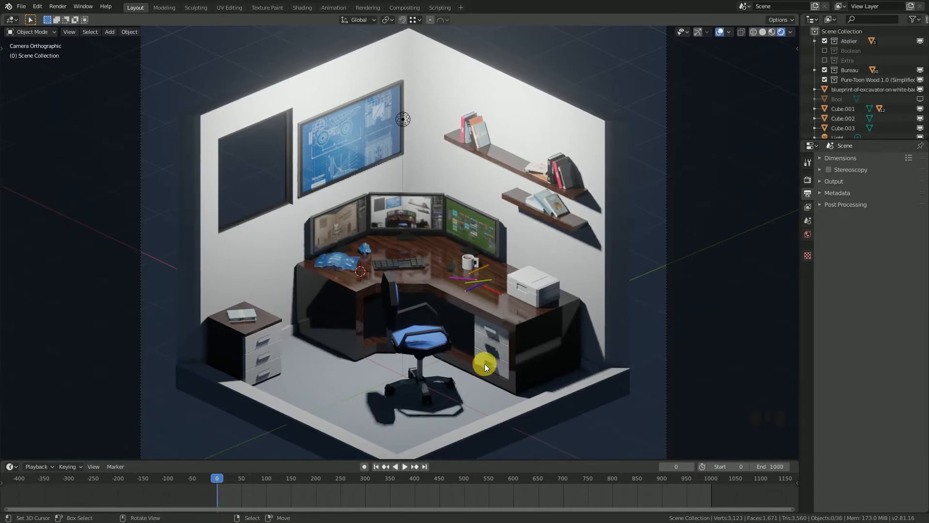
{"action": "middle_click_drag", "start_coordinate": [518, 373], "coordinate": [515, 324], "text": "ctrl"}
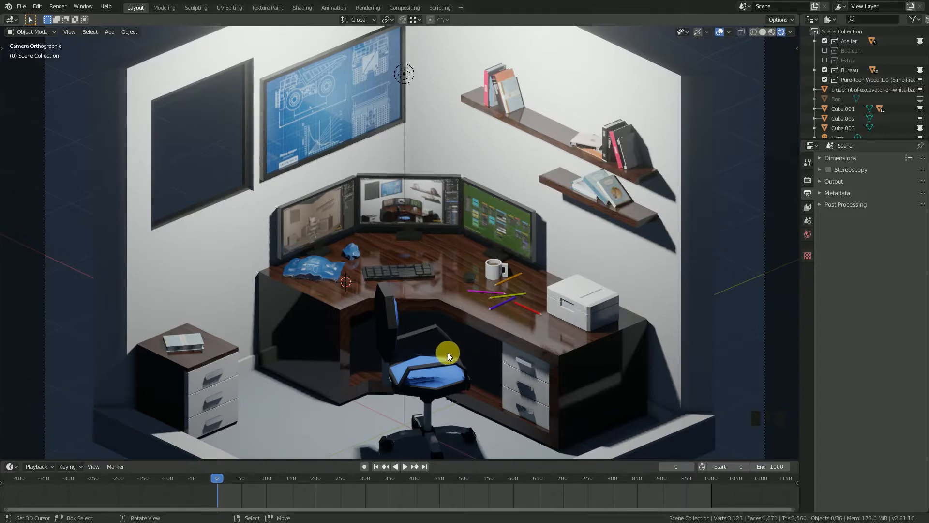
{"action": "scroll", "coordinate": [448, 352], "scroll_direction": "down", "scroll_amount": 1}
{"action": "scroll", "coordinate": [437, 359], "scroll_direction": "down", "scroll_amount": 1}
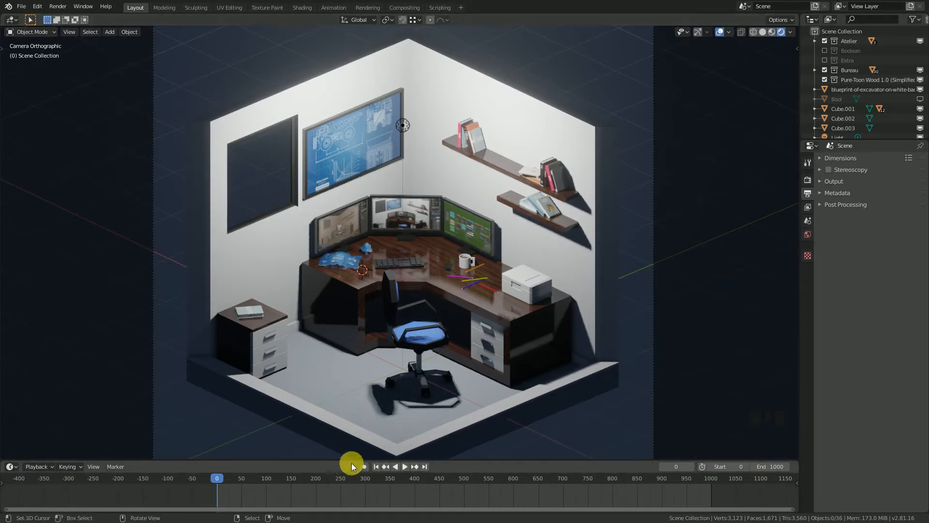
{"action": "middle_click", "coordinate": [385, 403]}
{"action": "middle_click_drag", "start_coordinate": [385, 403], "coordinate": [376, 316]}
{"action": "scroll", "coordinate": [376, 403], "scroll_direction": "up", "scroll_amount": 3}
{"action": "middle_click_drag", "start_coordinate": [318, 336], "coordinate": [324, 336]}
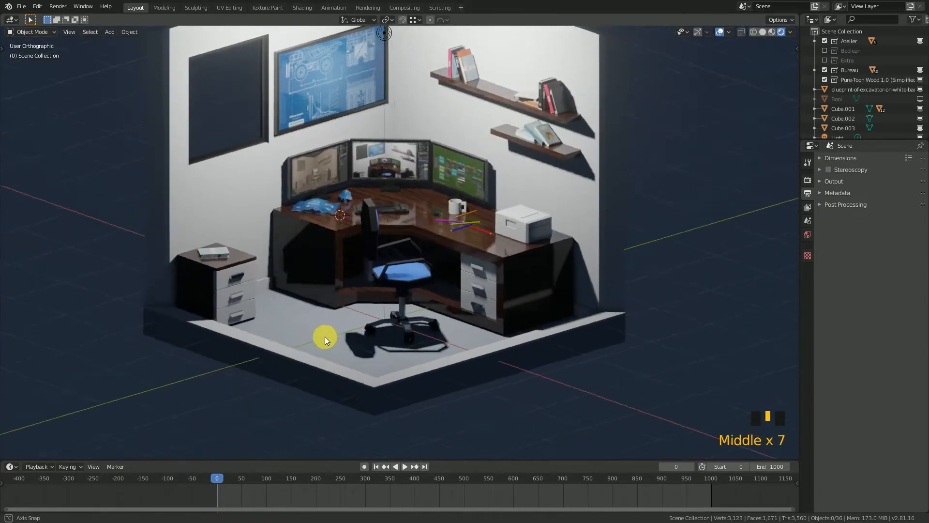
{"action": "scroll", "coordinate": [324, 344], "scroll_direction": "up", "scroll_amount": 3}
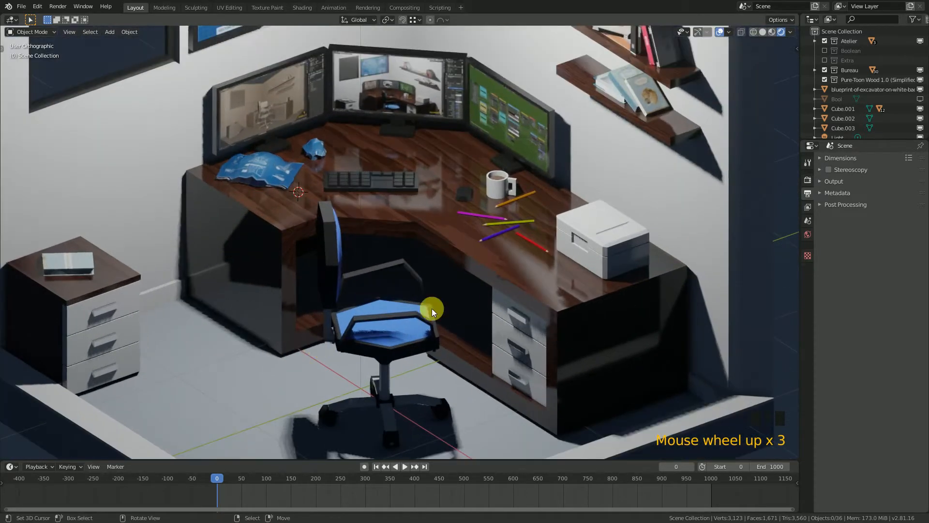
{"action": "middle_click_drag", "start_coordinate": [274, 315], "coordinate": [374, 220]}
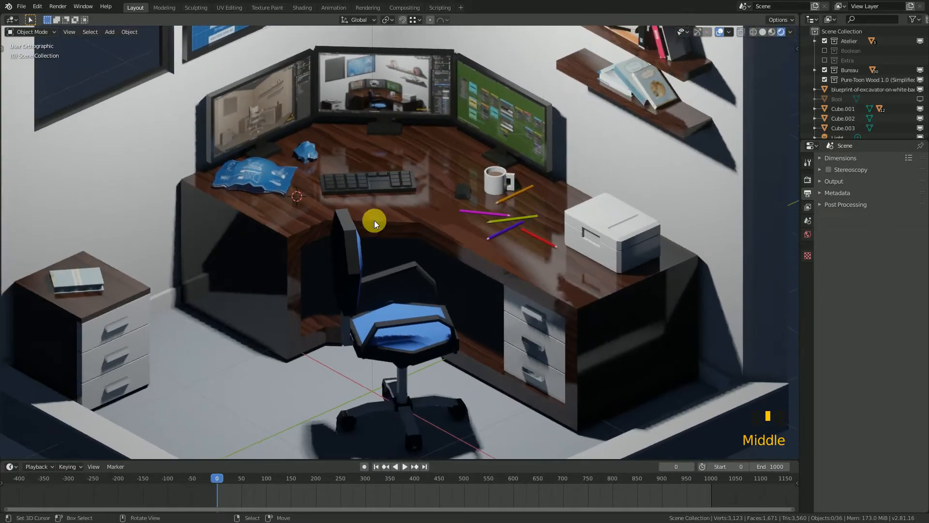
Select the corner desk and display its material slots in a wider and taller properties area.
{"action": "right_click", "coordinate": [436, 215]}
{"action": "scroll", "coordinate": [545, 239], "scroll_direction": "down", "scroll_amount": 1}
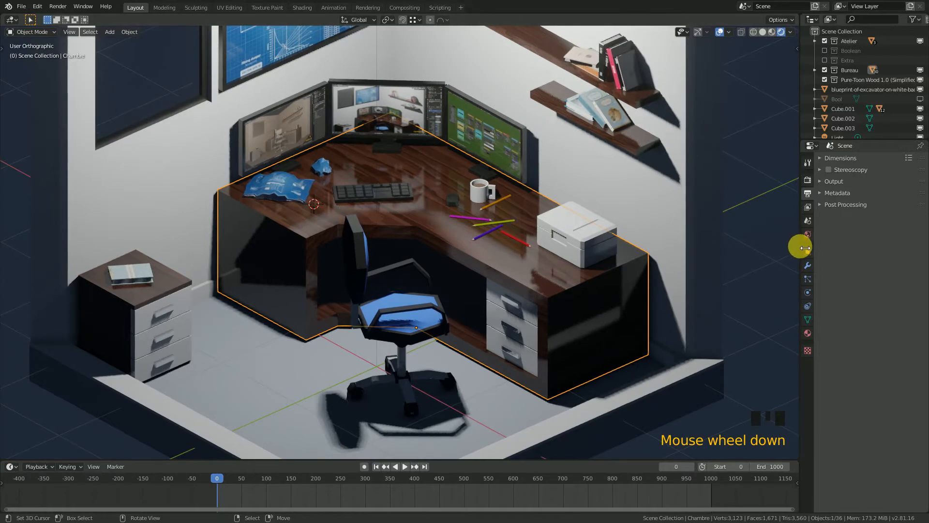
{"action": "left_click_drag", "start_coordinate": [799, 245], "coordinate": [677, 245]}
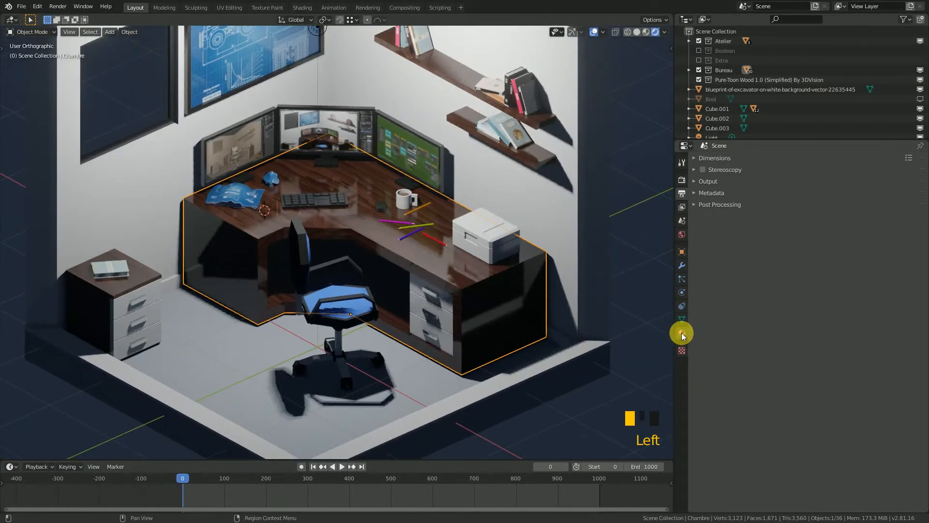
{"action": "left_click", "coordinate": [682, 333]}
{"action": "left_click_drag", "start_coordinate": [716, 141], "coordinate": [720, 56]}
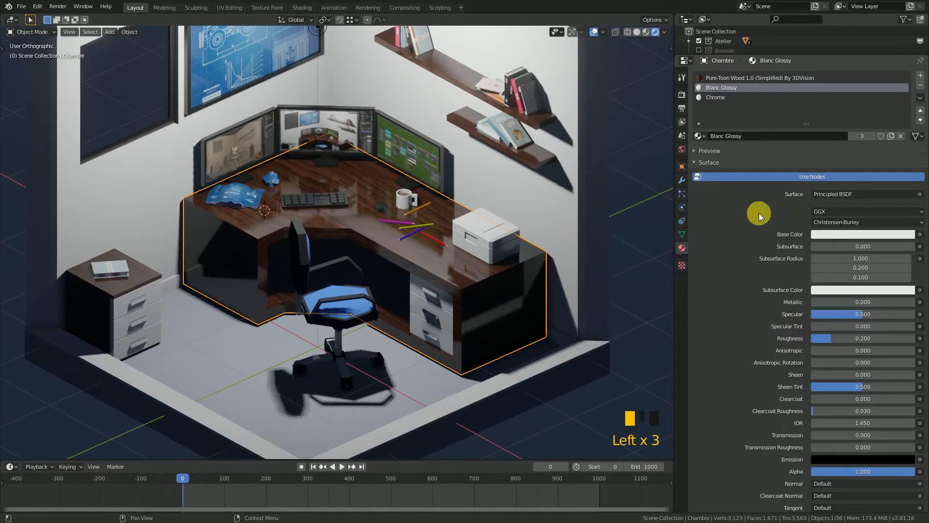
Show the surface settings of the desk's Pure-Toon Wood 1.0 (Simplified) material and examine the wood on the desktop.
{"action": "left_click", "coordinate": [694, 163]}
{"action": "left_click", "coordinate": [722, 77]}
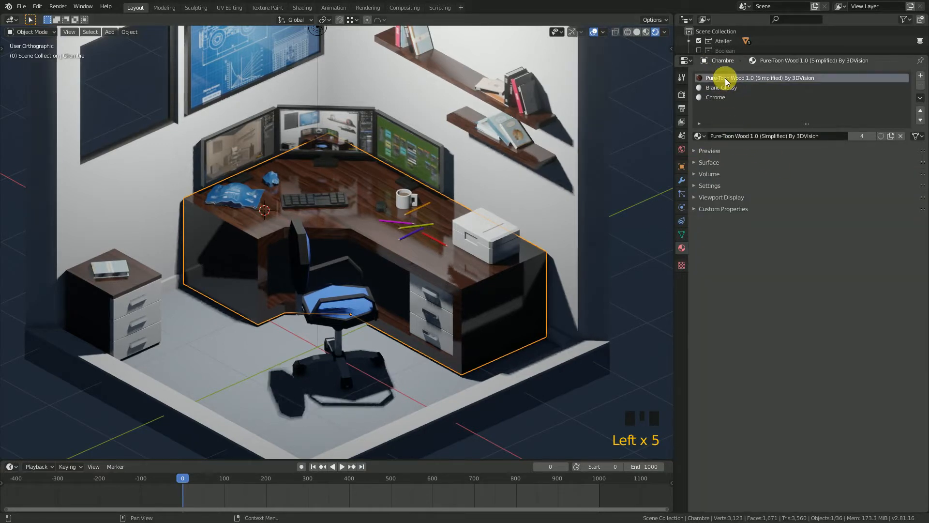
{"action": "left_click", "coordinate": [705, 165]}
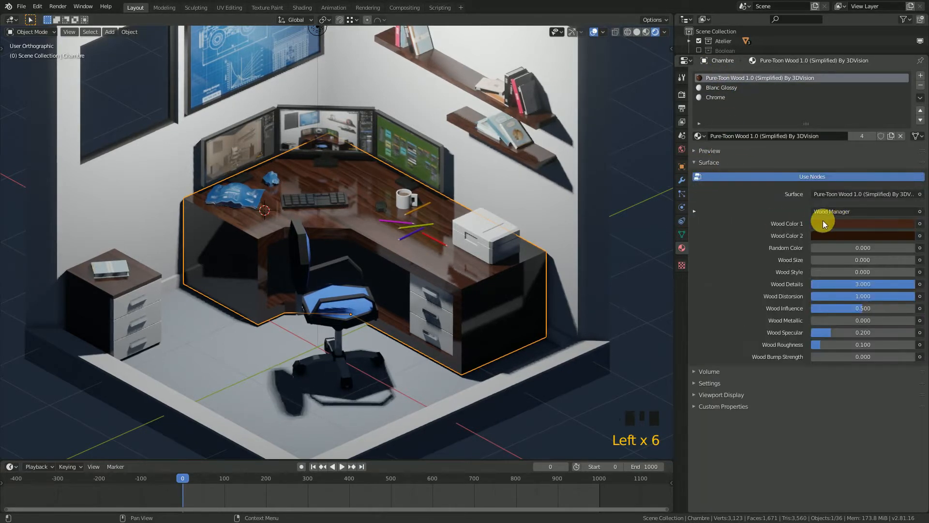
{"action": "middle_click_drag", "start_coordinate": [330, 220], "coordinate": [365, 222]}
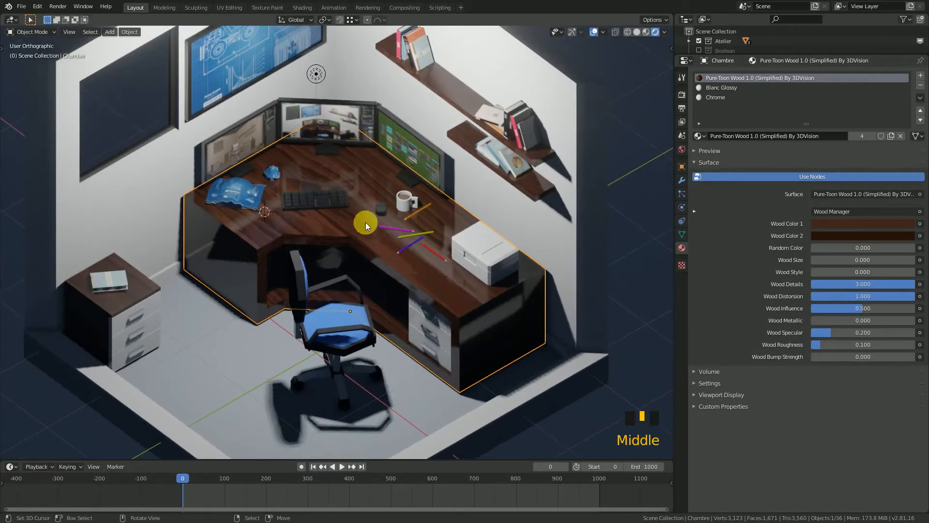
{"action": "scroll", "coordinate": [347, 223], "scroll_direction": "up", "scroll_amount": 2}
{"action": "scroll", "coordinate": [428, 273], "scroll_direction": "down", "scroll_amount": 3}
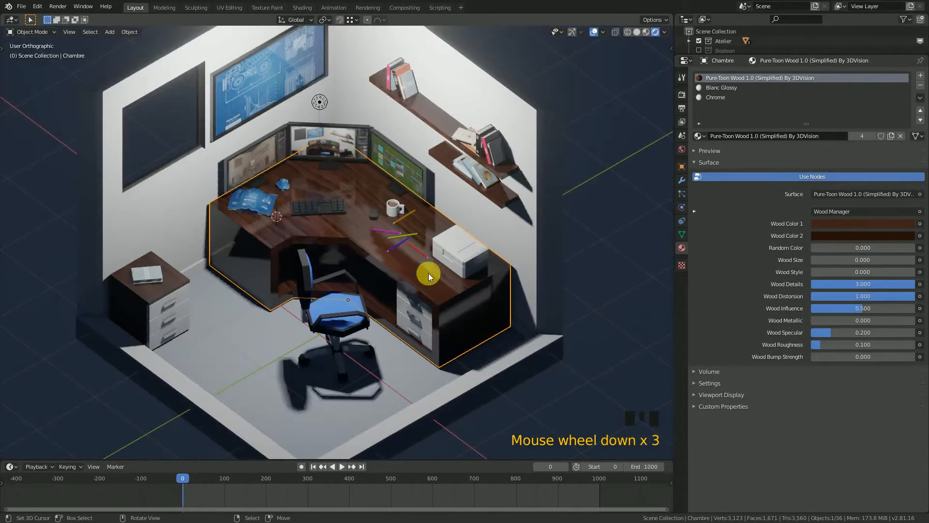
Hide the viewport overlays and adjust the brightness of Wood Color 2 in the desk's wood material.
{"action": "left_click", "coordinate": [596, 31]}
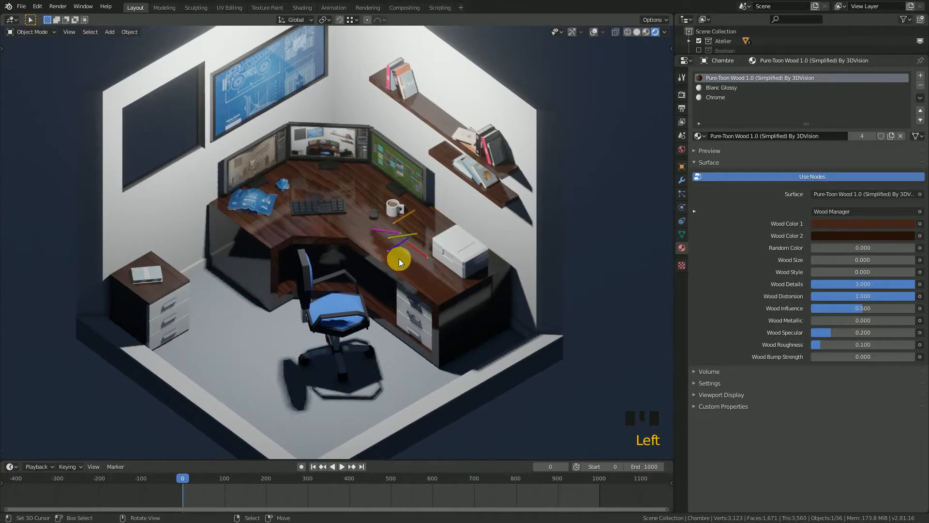
{"action": "scroll", "coordinate": [399, 259], "scroll_direction": "up", "scroll_amount": 2}
{"action": "left_click", "coordinate": [826, 237]}
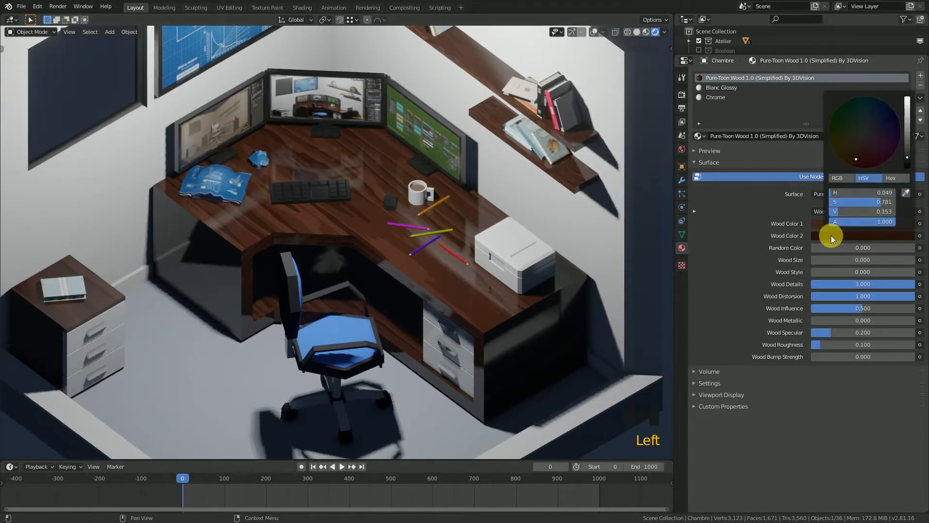
{"action": "mouse_move", "coordinate": [904, 153]}
{"action": "left_mouse_down"}
{"action": "mouse_move", "coordinate": [908, 127]}
{"action": "mouse_move", "coordinate": [908, 160]}
{"action": "left_mouse_up"}
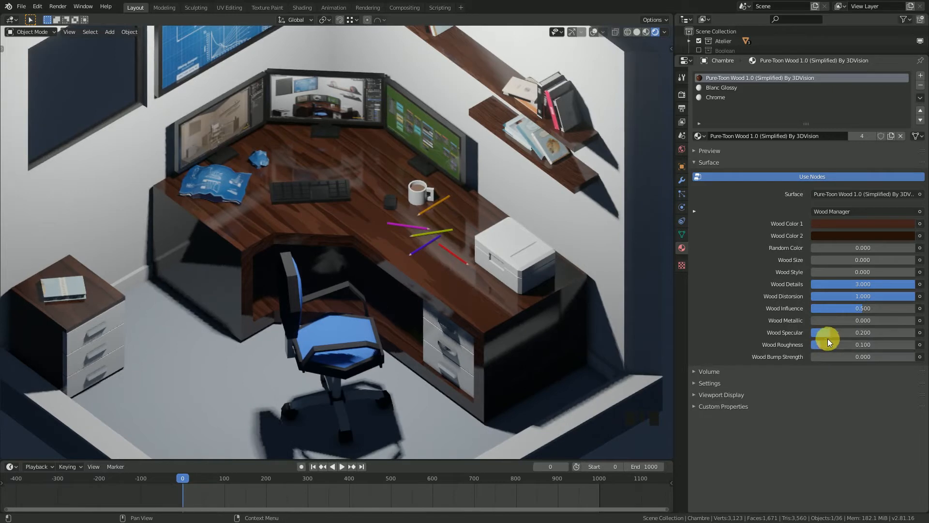
{"action": "left_click", "coordinate": [694, 162]}
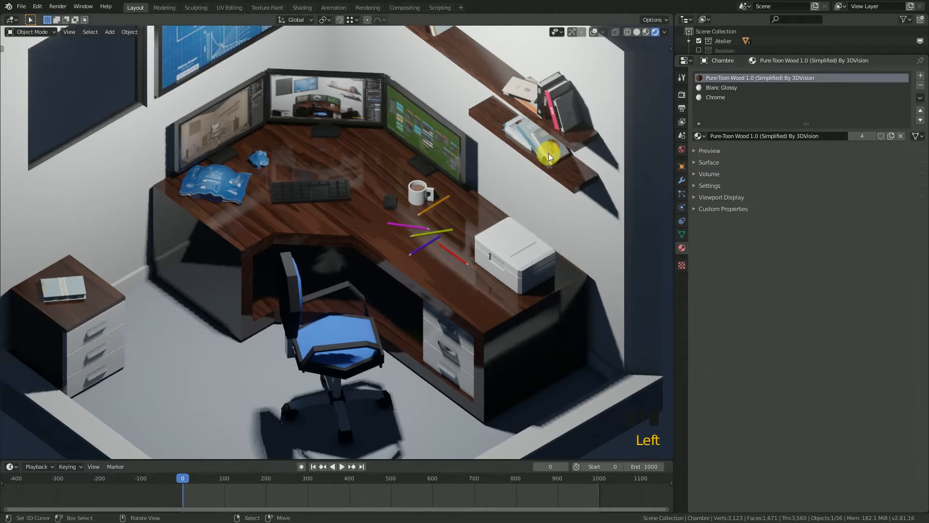
Compare the desk's reflections with Eevee's Screen Space Reflections off and on, and view the effect's settings.
{"action": "scroll", "coordinate": [393, 265], "scroll_direction": "down", "scroll_amount": 1}
{"action": "scroll", "coordinate": [306, 237], "scroll_direction": "up", "scroll_amount": 2}
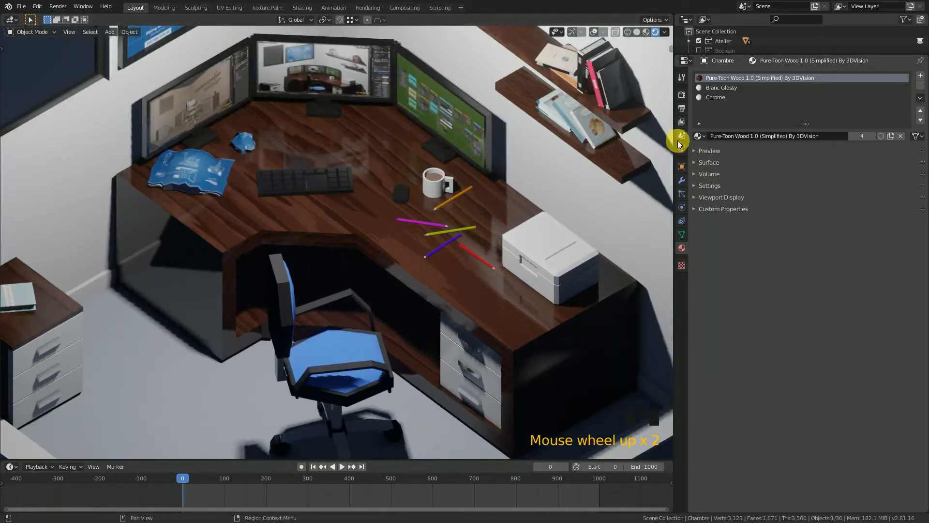
{"action": "left_click", "coordinate": [682, 94]}
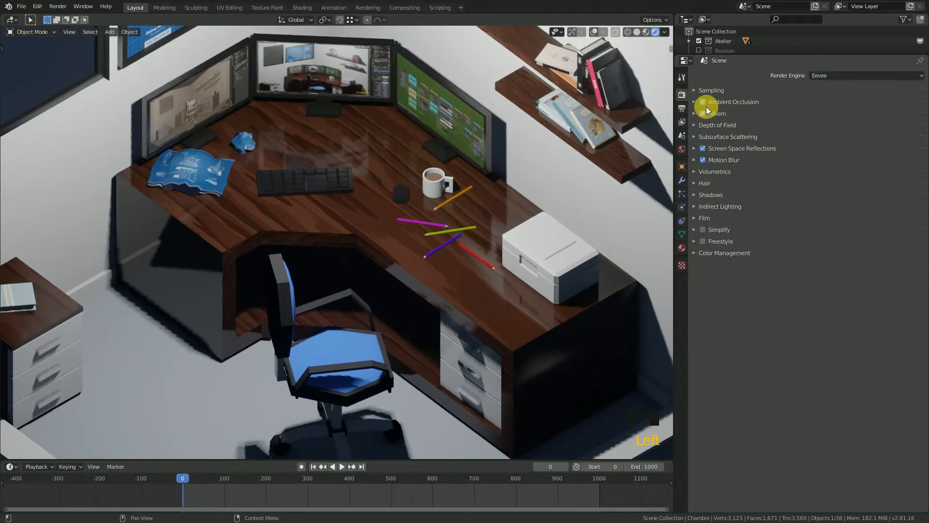
{"action": "left_click", "coordinate": [703, 148]}
{"action": "left_click", "coordinate": [703, 149]}
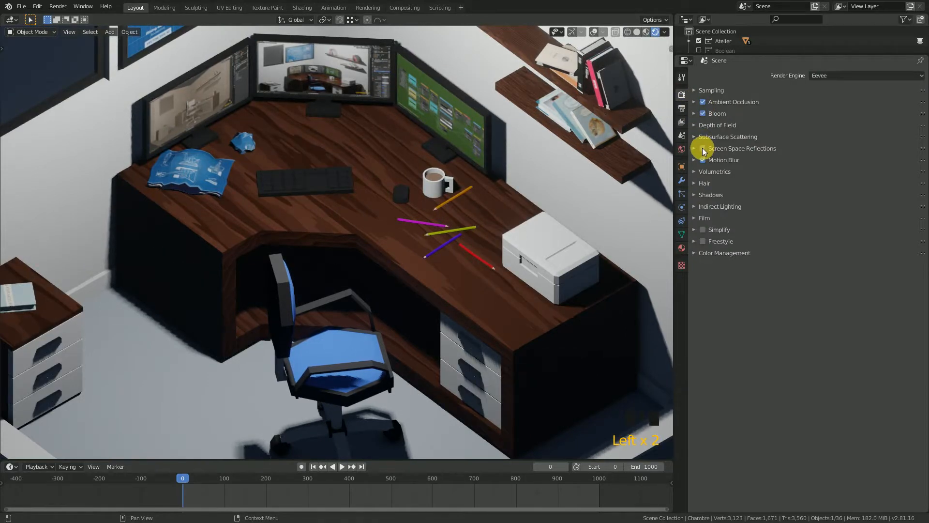
{"action": "scroll", "coordinate": [448, 251], "scroll_direction": "down", "scroll_amount": 2}
{"action": "middle_click_drag", "start_coordinate": [449, 251], "coordinate": [461, 227]}
{"action": "left_click", "coordinate": [703, 149]}
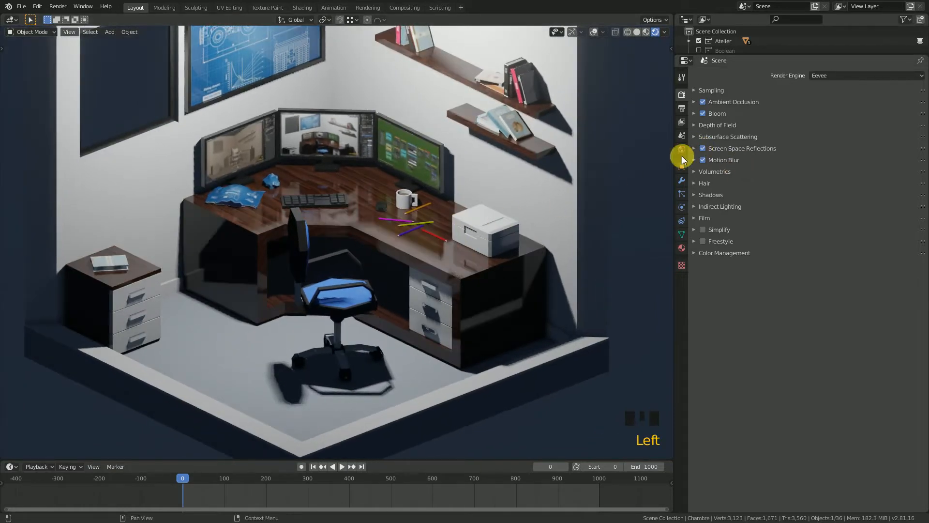
{"action": "left_click", "coordinate": [698, 148]}
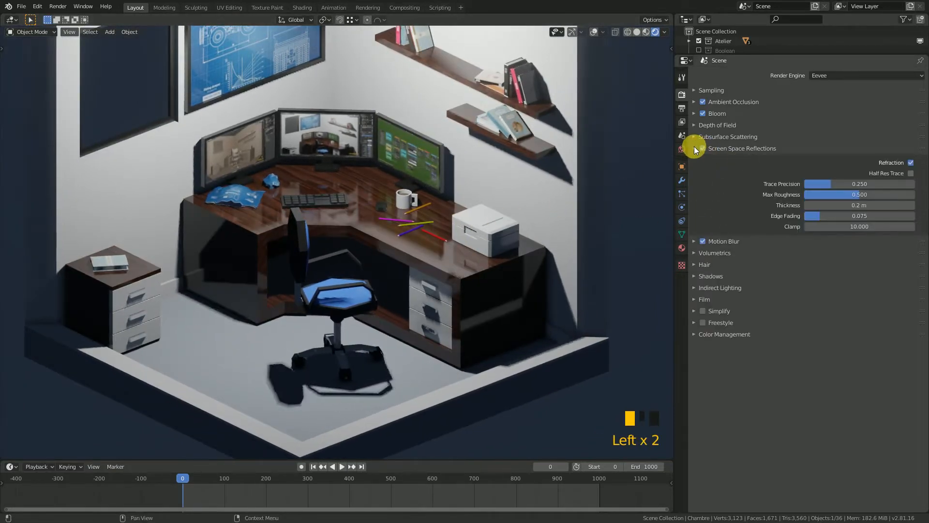
{"action": "left_click", "coordinate": [694, 147]}
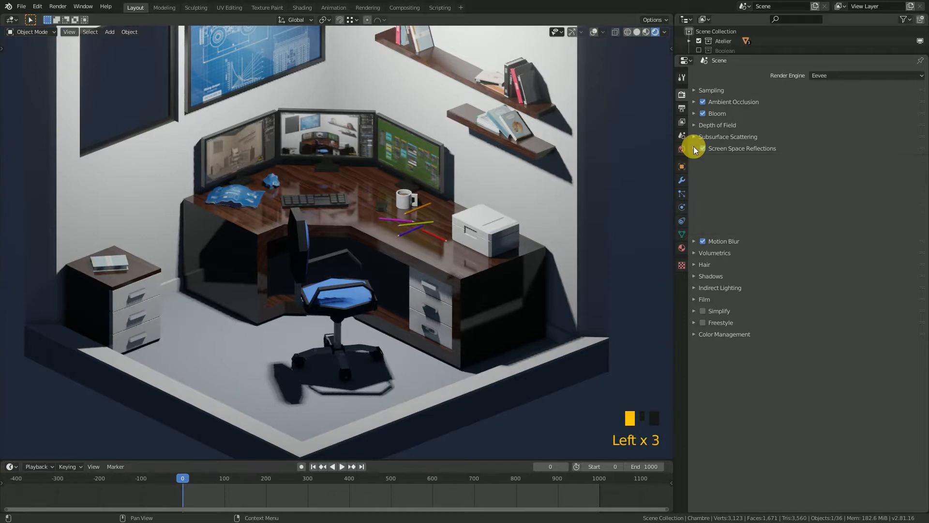
Turn Bloom off and back on to compare the glow on the room's walls.
{"action": "left_click", "coordinate": [703, 114]}
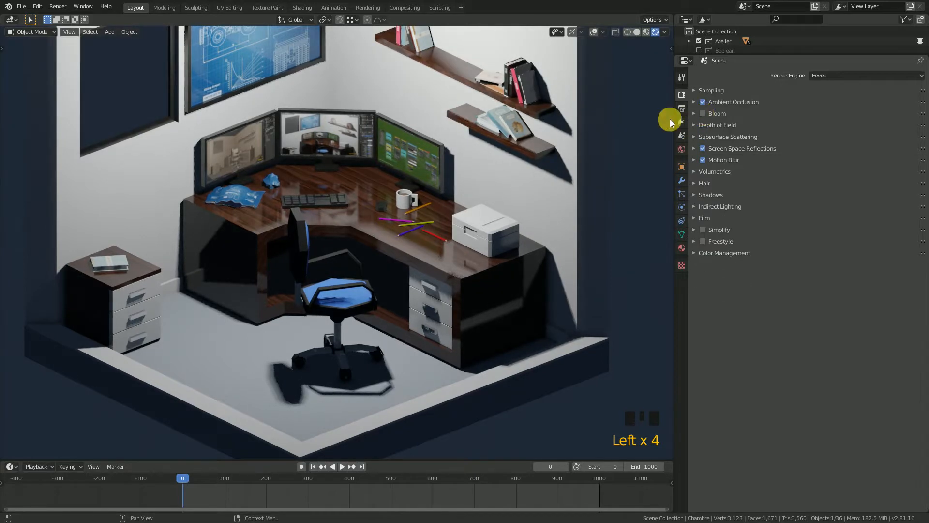
{"action": "middle_click_drag", "start_coordinate": [514, 146], "coordinate": [514, 213], "text": "shift"}
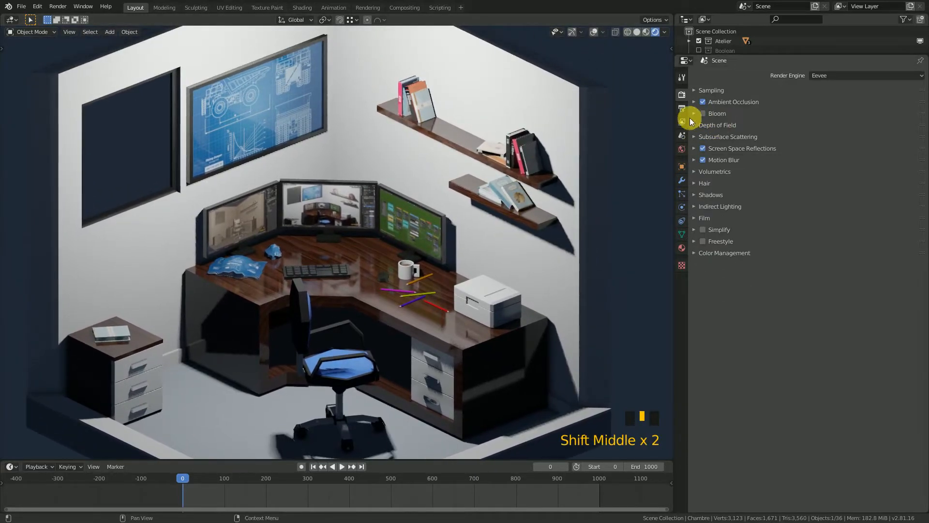
{"action": "left_click", "coordinate": [703, 114]}
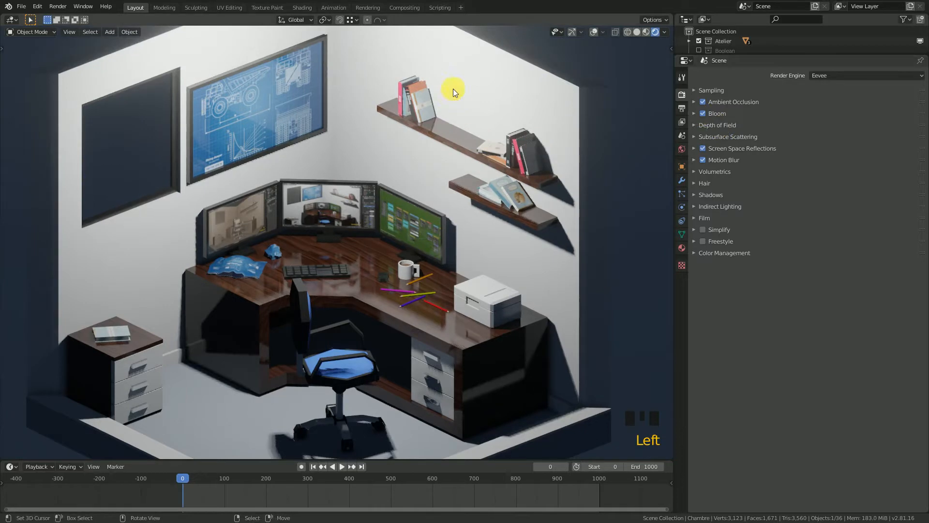
View the Ambient Occlusion settings and turn the effect off and back on to compare the shading.
{"action": "left_click", "coordinate": [695, 102]}
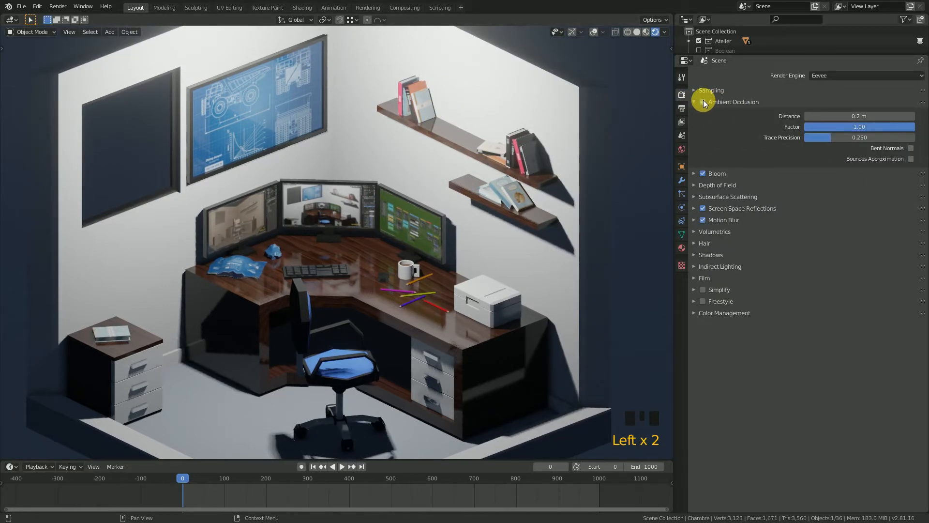
{"action": "left_click", "coordinate": [704, 102]}
{"action": "left_click", "coordinate": [703, 102]}
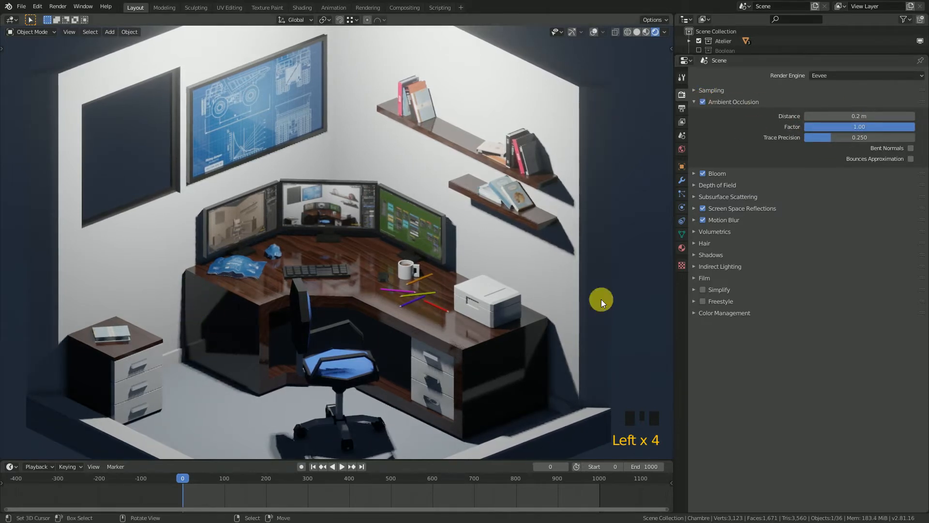
{"action": "left_click", "coordinate": [693, 103]}
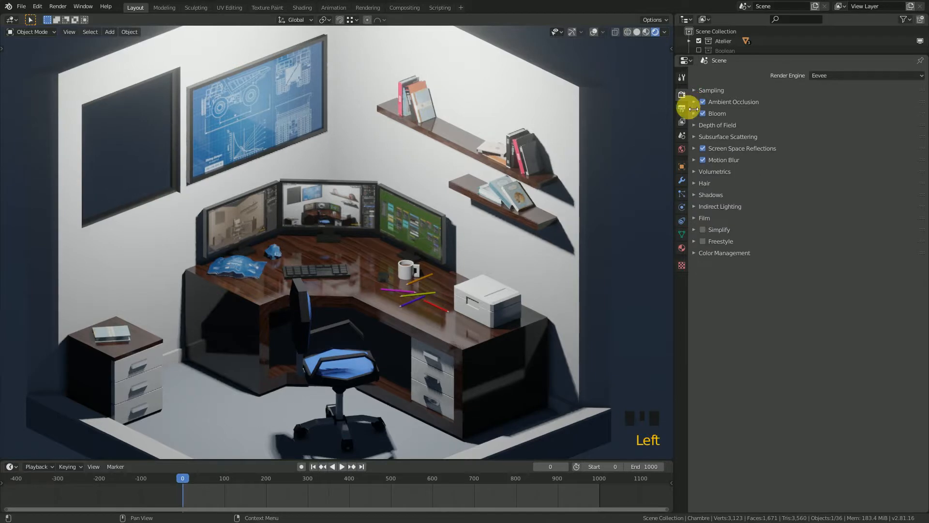
View the Motion Blur settings and turn the effect off and back on to compare the scene.
{"action": "left_click", "coordinate": [694, 159]}
{"action": "left_click", "coordinate": [703, 160]}
{"action": "left_click", "coordinate": [704, 160]}
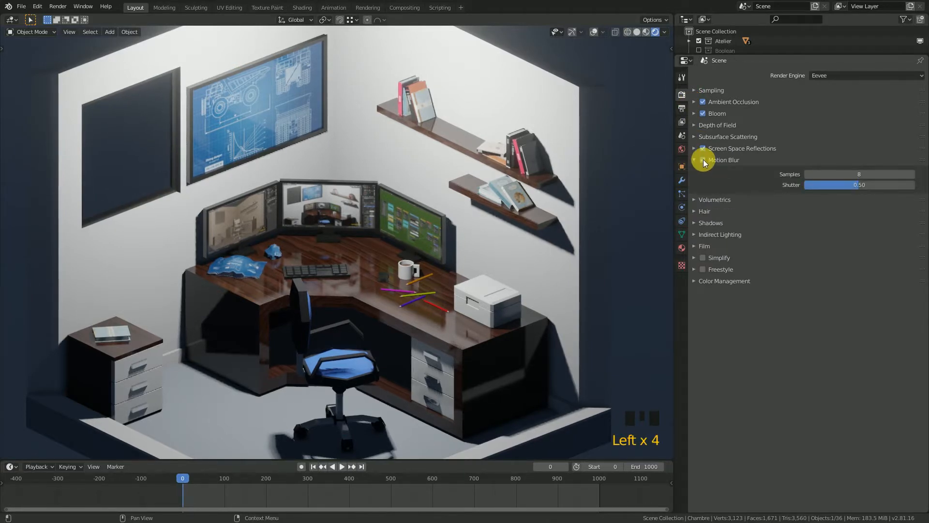
{"action": "left_click", "coordinate": [694, 159]}
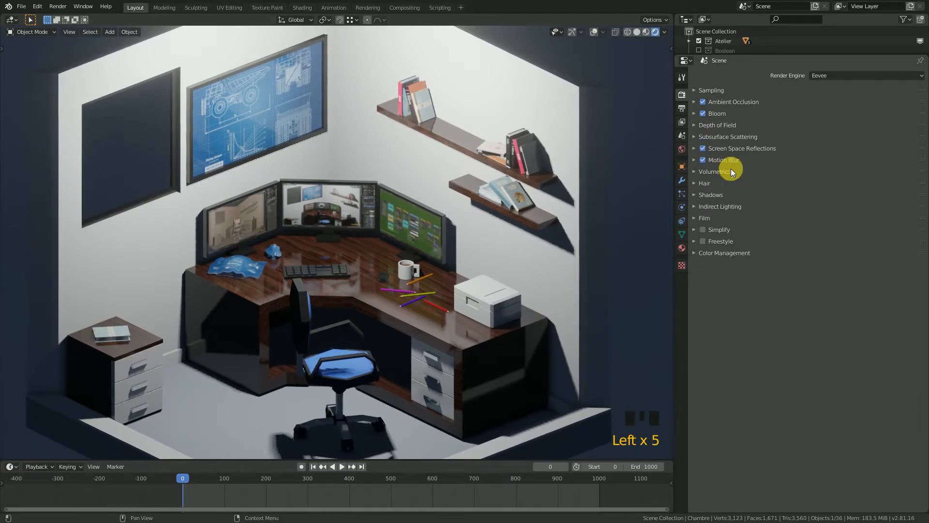
Restore the viewport overlays and display the material slots of the office chair.
{"action": "middle_click_drag", "start_coordinate": [396, 290], "coordinate": [449, 293], "text": "shift"}
{"action": "scroll", "coordinate": [406, 314], "scroll_direction": "up", "scroll_amount": 2}
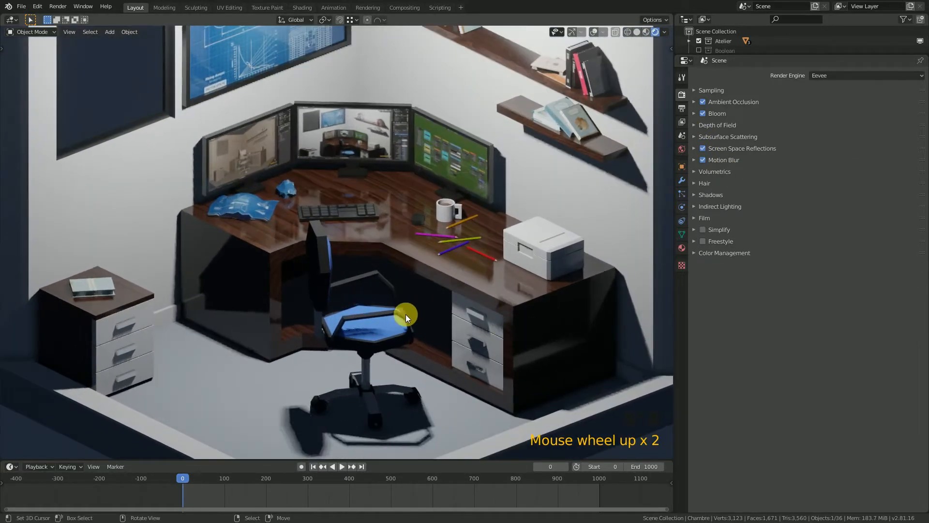
{"action": "scroll", "coordinate": [406, 315], "scroll_direction": "down", "scroll_amount": 1}
{"action": "middle_click_drag", "start_coordinate": [407, 315], "coordinate": [602, 114]}
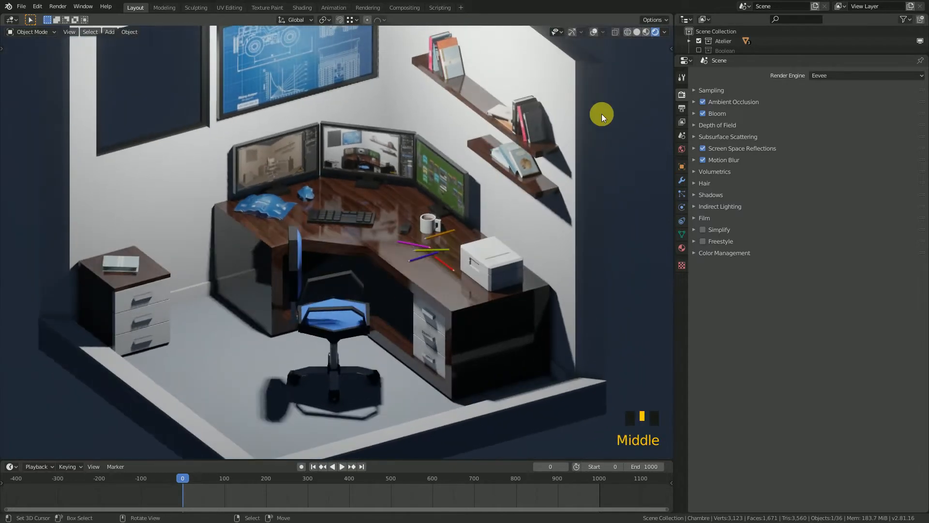
{"action": "left_click", "coordinate": [597, 32]}
{"action": "middle_click_drag", "start_coordinate": [410, 286], "coordinate": [409, 275], "text": "shift"}
{"action": "scroll", "coordinate": [379, 283], "scroll_direction": "up", "scroll_amount": 2}
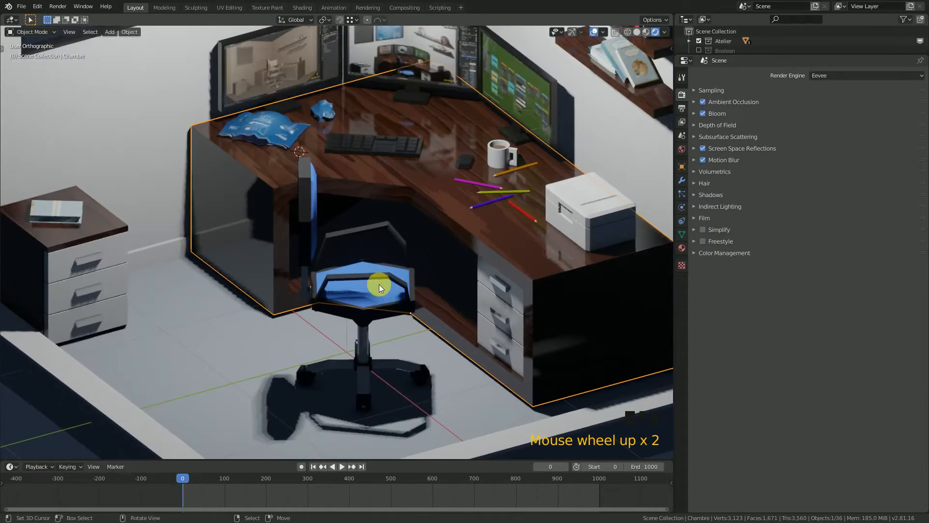
{"action": "right_click", "coordinate": [379, 284]}
{"action": "left_click", "coordinate": [677, 247]}
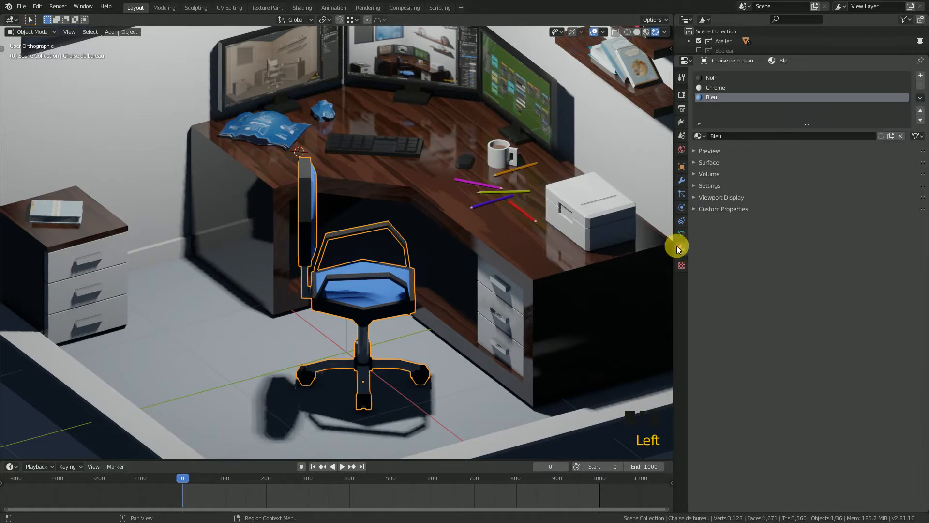
Review the Surface settings of the office chair's Bleu material, including its Principled BSDF values, and collapse the section again.
{"action": "middle_click_drag", "start_coordinate": [373, 335], "coordinate": [359, 329]}
{"action": "middle_click_drag", "start_coordinate": [329, 289], "coordinate": [306, 295]}
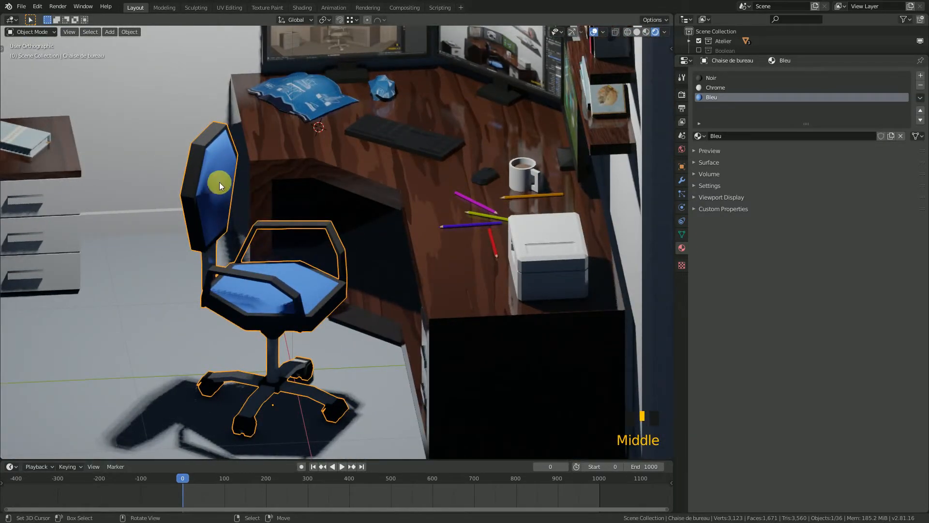
{"action": "left_click", "coordinate": [706, 164]}
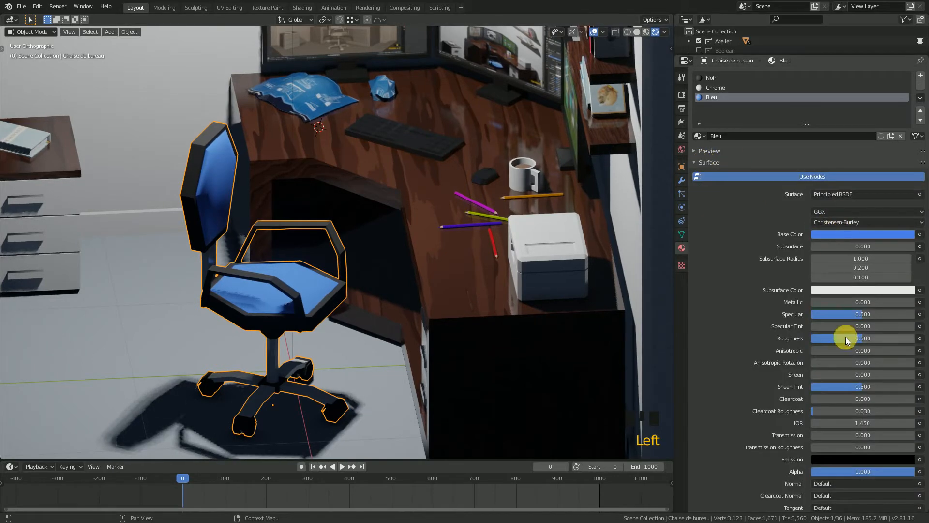
{"action": "scroll", "coordinate": [845, 338], "scroll_direction": "down", "scroll_amount": 2}
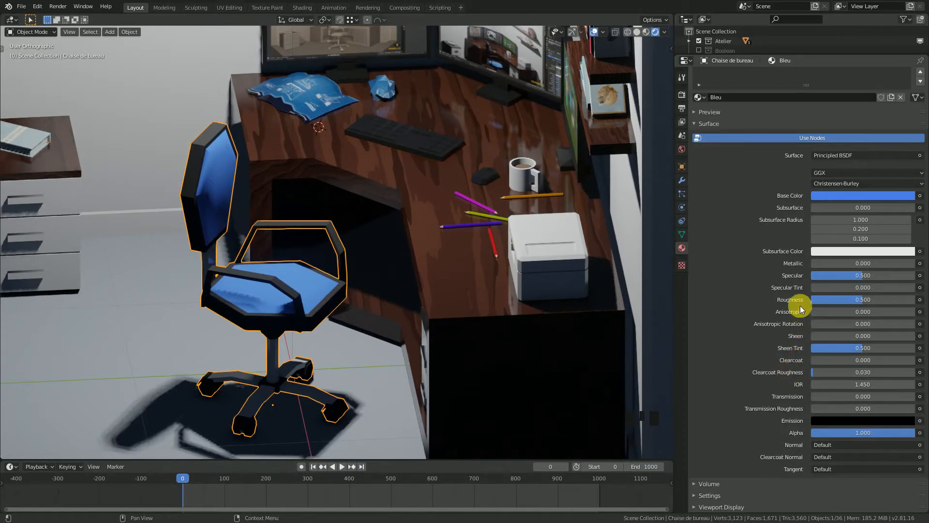
{"action": "mouse_move", "coordinate": [863, 300]}
{"action": "left_mouse_down"}
{"action": "mouse_move", "coordinate": [851, 299]}
{"action": "mouse_move", "coordinate": [875, 299]}
{"action": "mouse_move", "coordinate": [849, 300]}
{"action": "left_mouse_up"}
{"action": "scroll", "coordinate": [784, 265], "scroll_direction": "up", "scroll_amount": 2}
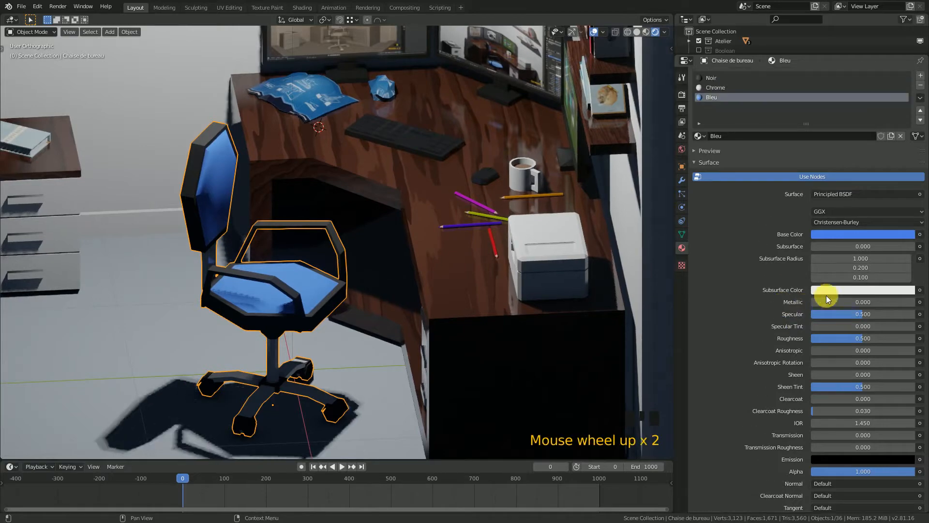
{"action": "left_click", "coordinate": [698, 163]}
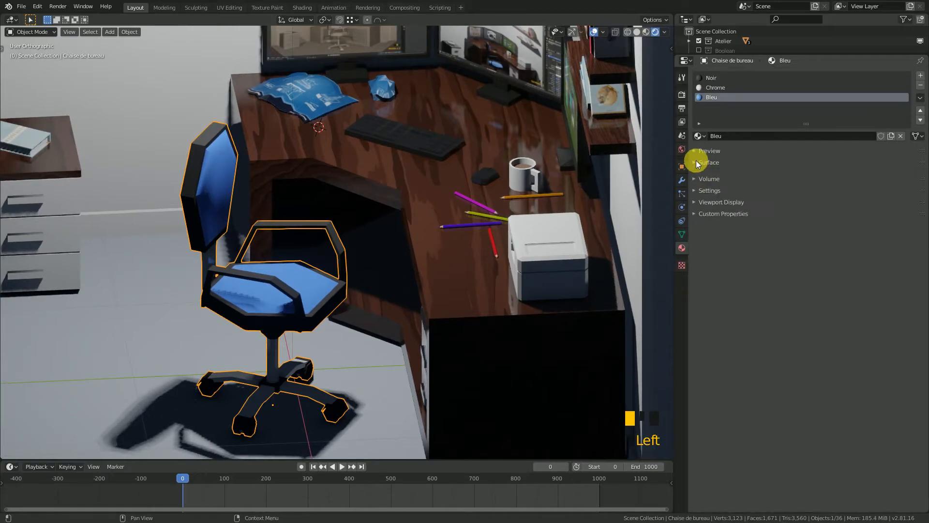
Switch the chair's EdgeSplit modifier off and back on in the viewport to compare the shading, and collapse its settings.
{"action": "scroll", "coordinate": [319, 271], "scroll_direction": "down", "scroll_amount": 1}
{"action": "mouse_move", "coordinate": [341, 280]}
{"action": "middle_mouse_down"}
{"action": "mouse_move", "coordinate": [350, 286]}
{"action": "mouse_move", "coordinate": [388, 265]}
{"action": "mouse_move", "coordinate": [356, 282]}
{"action": "middle_mouse_up"}
{"action": "scroll", "coordinate": [333, 297], "scroll_direction": "up", "scroll_amount": 2}
{"action": "scroll", "coordinate": [333, 299], "scroll_direction": "up", "scroll_amount": 1}
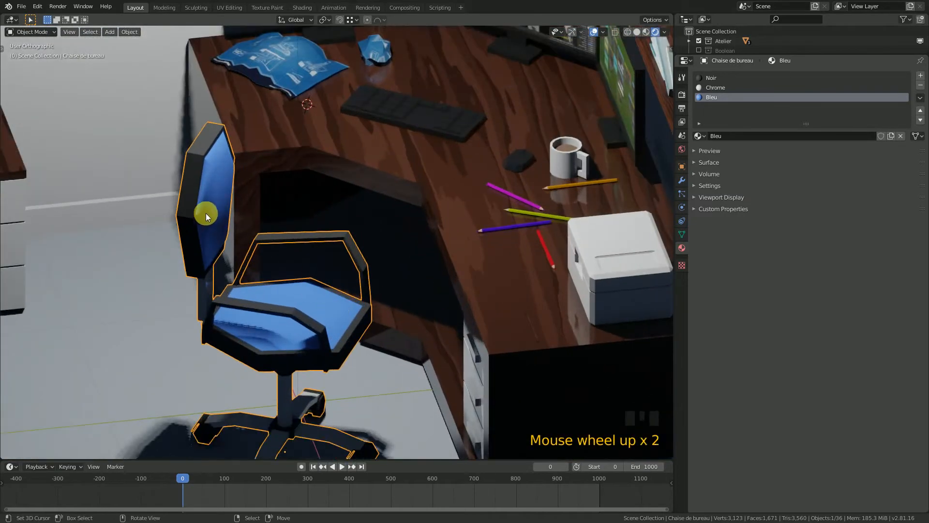
{"action": "middle_click_drag", "start_coordinate": [205, 213], "coordinate": [151, 136]}
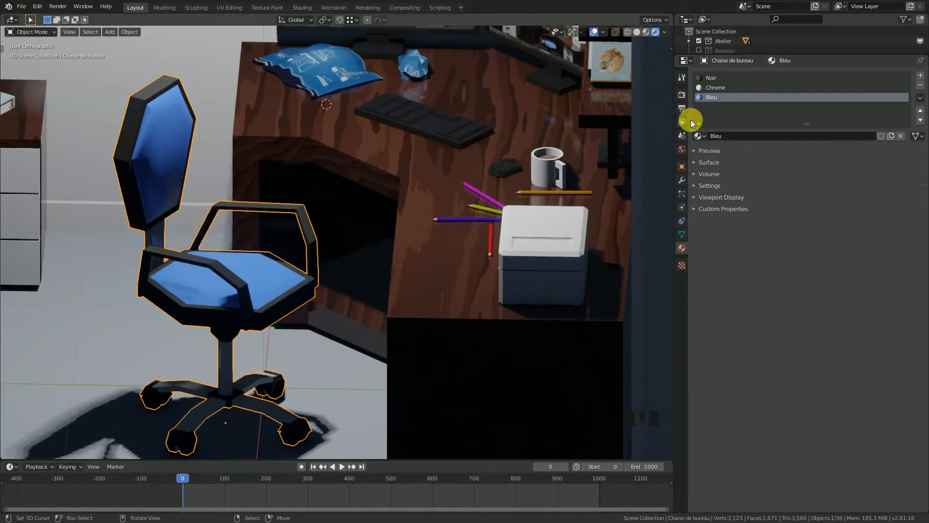
{"action": "left_click", "coordinate": [682, 182]}
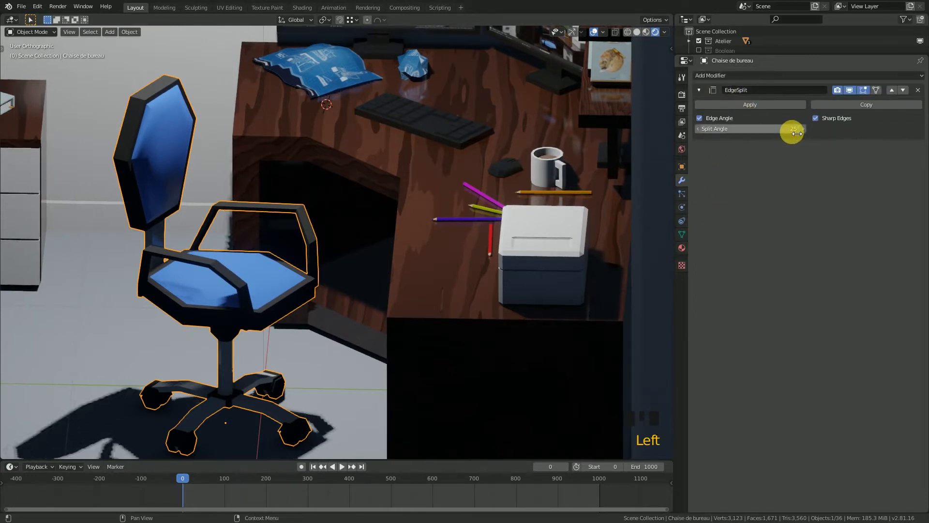
{"action": "left_click", "coordinate": [851, 91]}
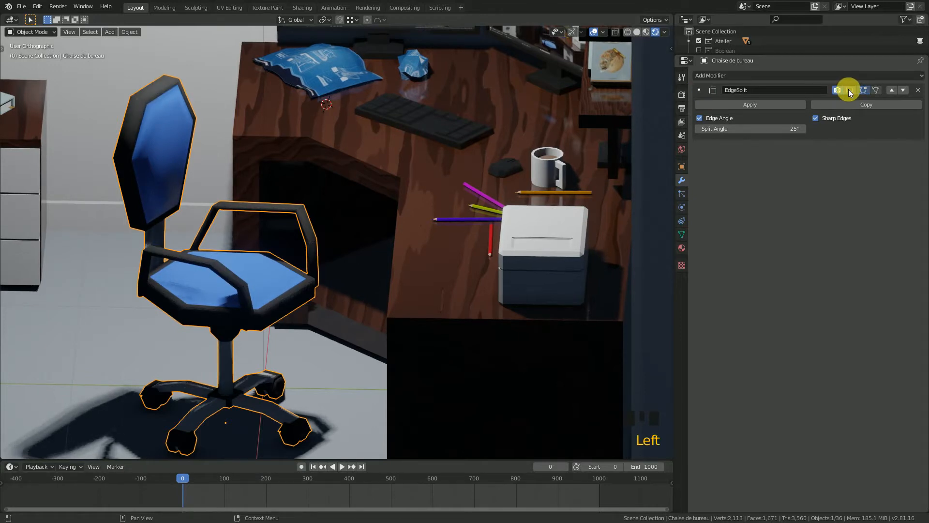
{"action": "left_click", "coordinate": [851, 91]}
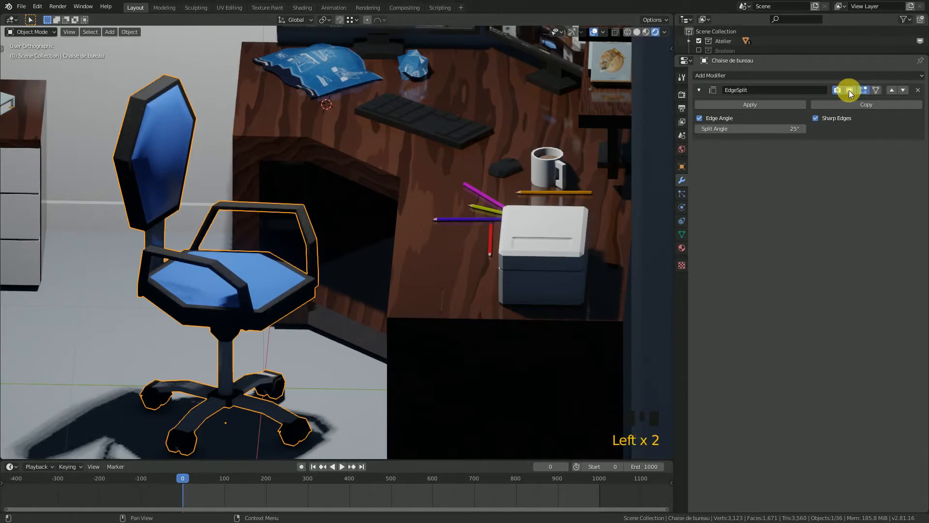
{"action": "left_click", "coordinate": [699, 90]}
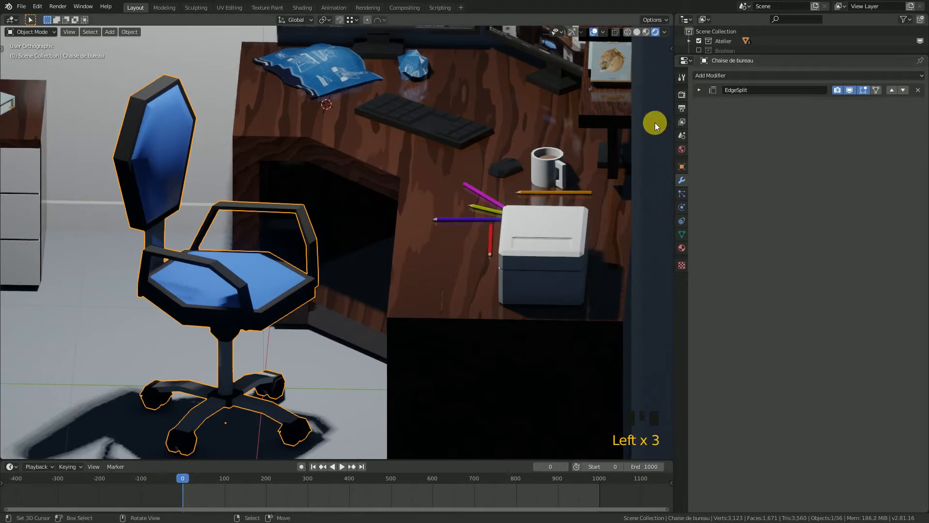
Select the book on the small drawer unit, zoom in on it and enter Edit Mode.
{"action": "scroll", "coordinate": [322, 212], "scroll_direction": "down", "scroll_amount": 2}
{"action": "middle_click_drag", "start_coordinate": [321, 211], "coordinate": [459, 242]}
{"action": "scroll", "coordinate": [400, 273], "scroll_direction": "up", "scroll_amount": 2}
{"action": "scroll", "coordinate": [379, 284], "scroll_direction": "down", "scroll_amount": 1}
{"action": "right_click", "coordinate": [193, 261]}
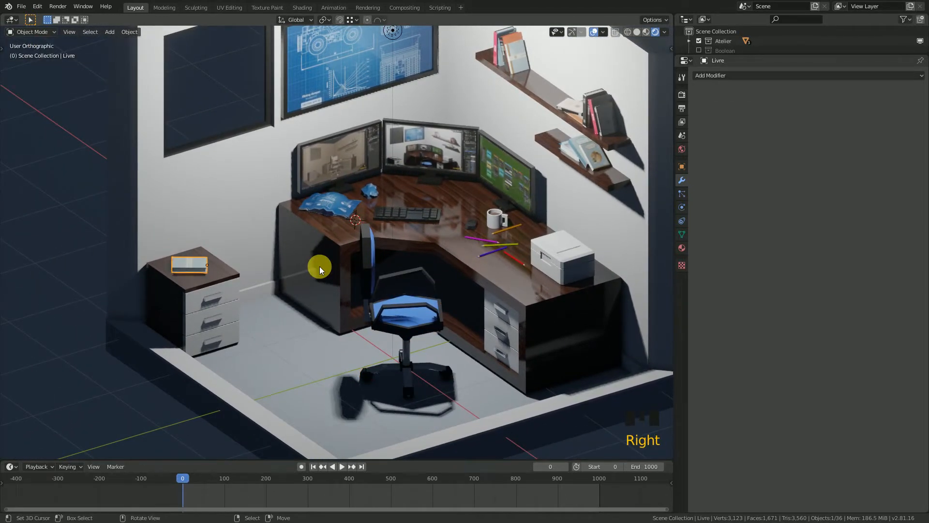
{"action": "key", "text": "KP_Decimal"}
{"action": "scroll", "coordinate": [310, 265], "scroll_direction": "down", "scroll_amount": 3}
{"action": "middle_click_drag", "start_coordinate": [324, 266], "coordinate": [394, 270]}
{"action": "key", "text": "Tab"}
{"action": "scroll", "coordinate": [383, 279], "scroll_direction": "up", "scroll_amount": 2}
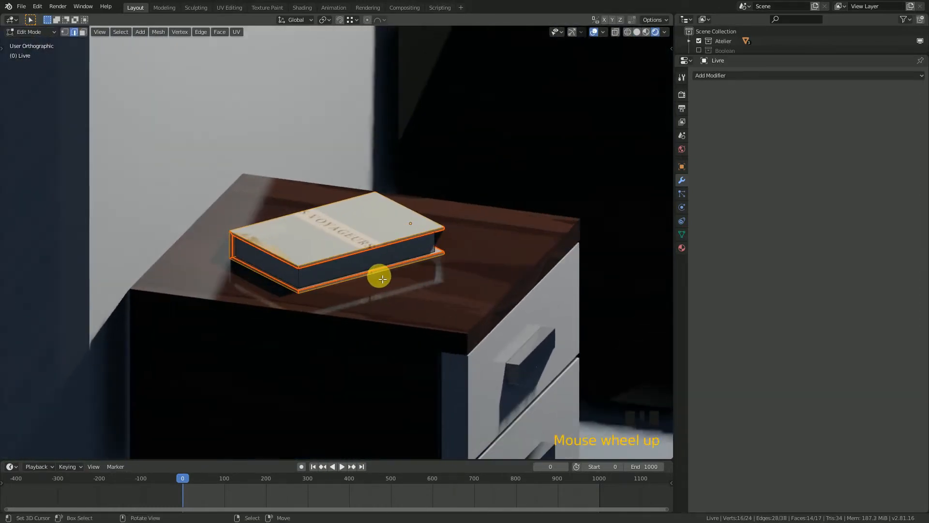
{"action": "scroll", "coordinate": [287, 284], "scroll_direction": "up", "scroll_amount": 2}
{"action": "mouse_move", "coordinate": [284, 291]}
{"action": "middle_mouse_down"}
{"action": "mouse_move", "coordinate": [280, 298]}
{"action": "mouse_move", "coordinate": [290, 301]}
{"action": "mouse_move", "coordinate": [290, 289]}
{"action": "middle_mouse_up"}
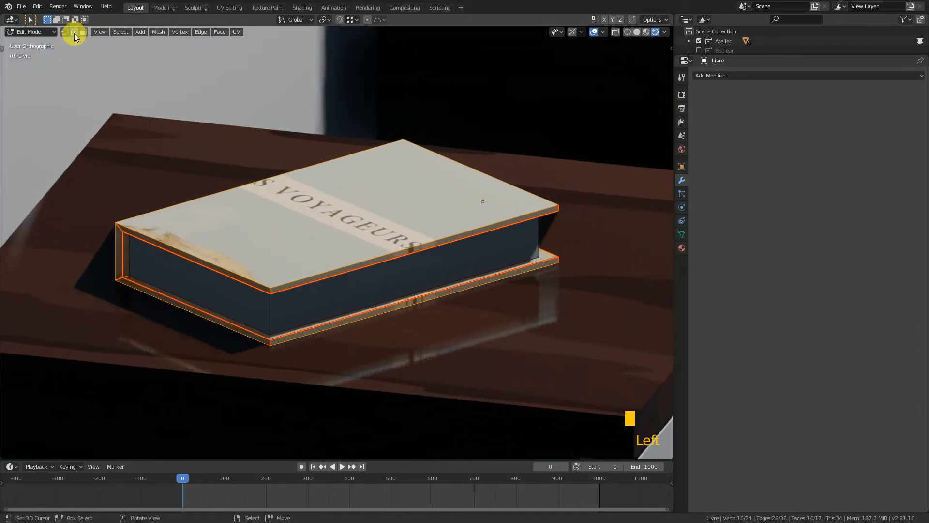
In edge select mode, select the short corner edges and the inner rim edges along the first end and long side of the book cover.
{"action": "right_click", "coordinate": [274, 292]}
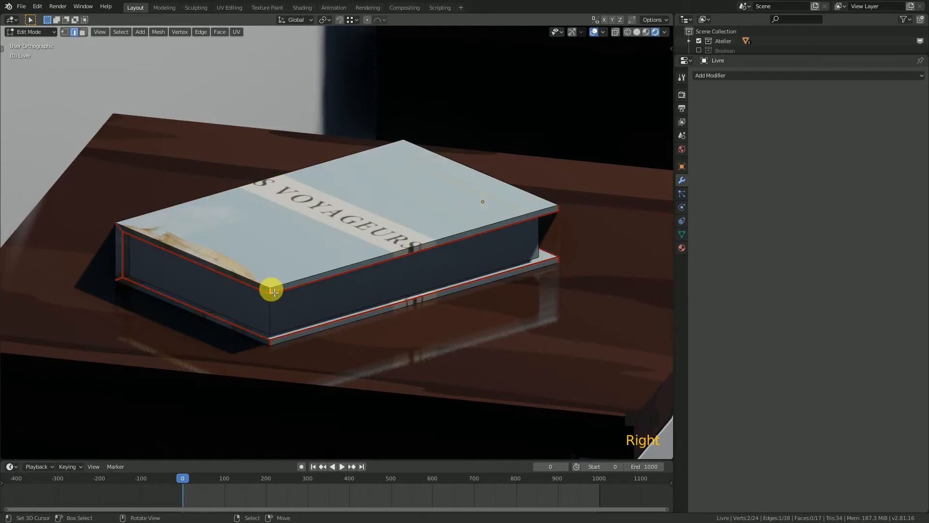
{"action": "scroll", "coordinate": [296, 295], "scroll_direction": "up", "scroll_amount": 3}
{"action": "middle_click_drag", "start_coordinate": [305, 303], "coordinate": [392, 266], "text": "shift"}
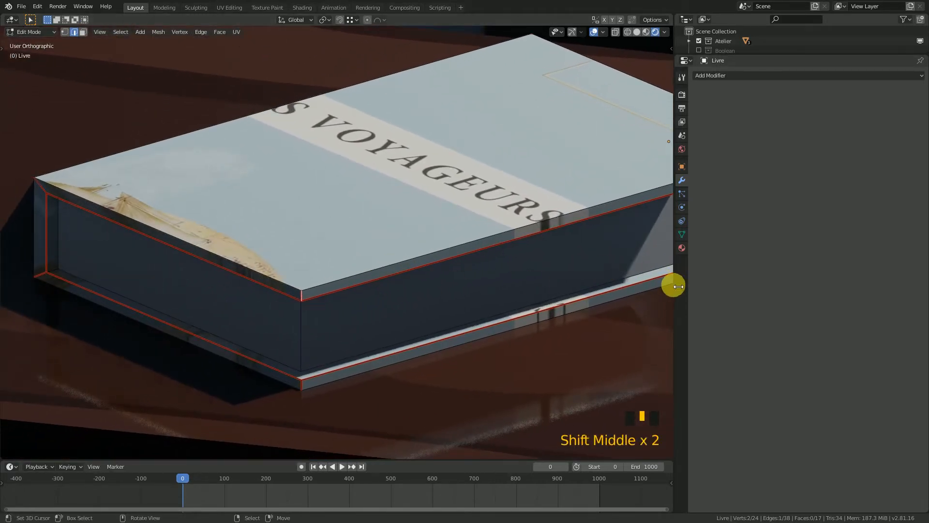
{"action": "left_click_drag", "start_coordinate": [675, 280], "coordinate": [851, 295]}
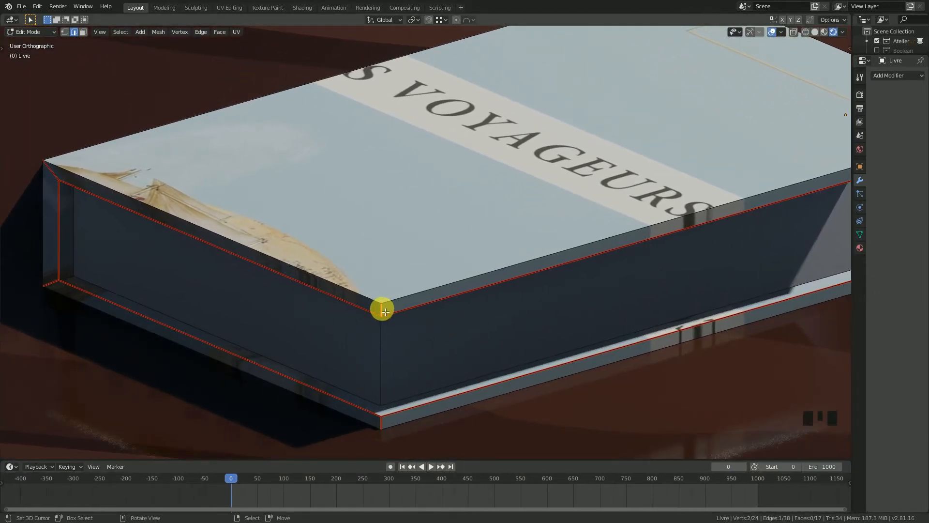
{"action": "right_click", "coordinate": [385, 426], "text": "shift"}
{"action": "right_click", "coordinate": [388, 426], "text": "shift"}
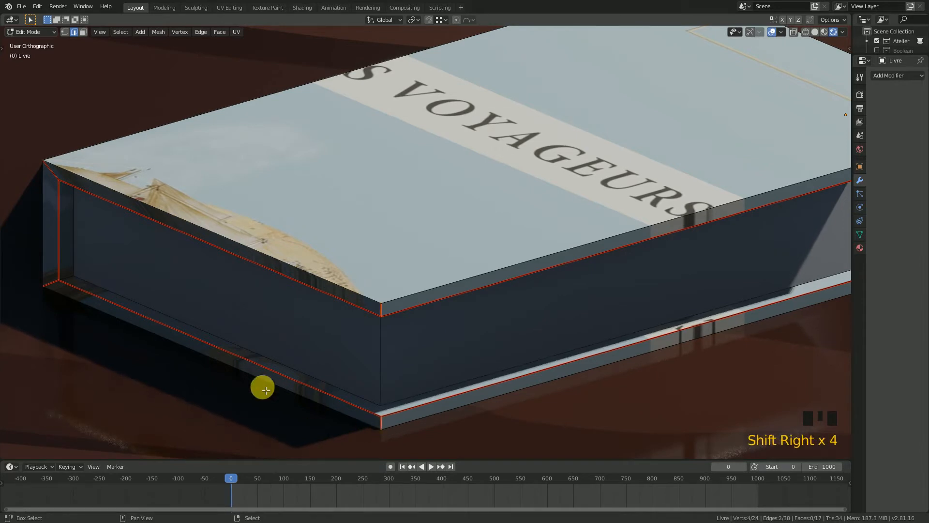
{"action": "right_click", "coordinate": [55, 284], "text": "shift"}
{"action": "right_click", "coordinate": [51, 172], "text": "shift"}
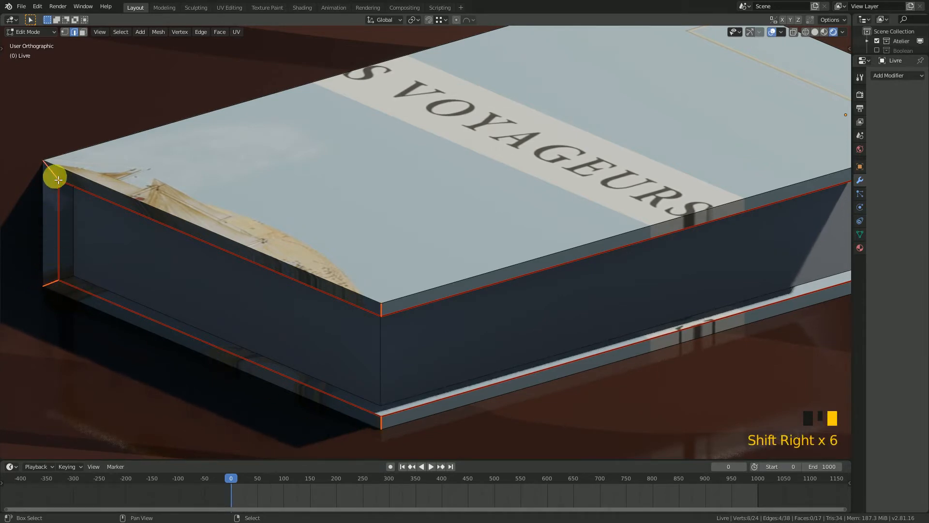
{"action": "right_click", "coordinate": [344, 299], "text": "alt+shift"}
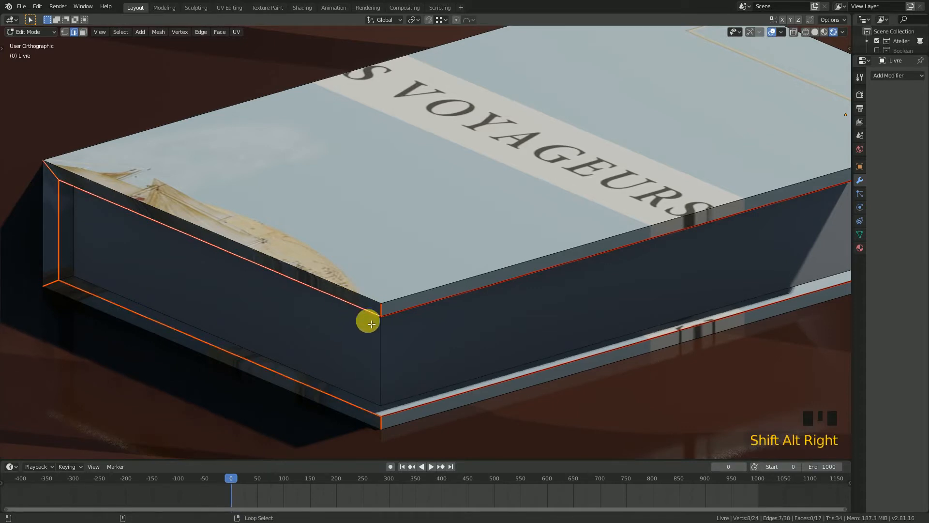
{"action": "right_click", "coordinate": [464, 298], "text": "alt+shift"}
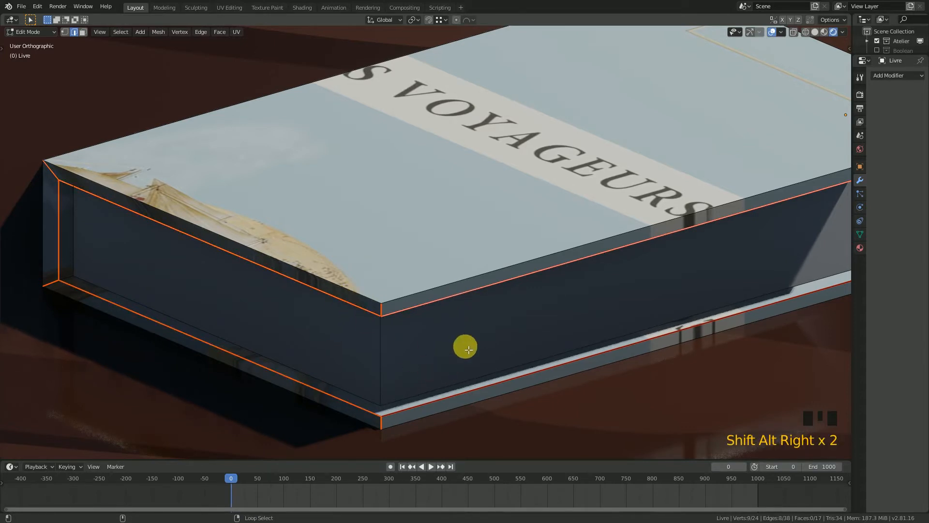
{"action": "right_click", "coordinate": [490, 384], "text": "alt+shift"}
Add the rim and corner edges at the other end of the book cover to the selection and mark them all as seams.
{"action": "middle_click_drag", "start_coordinate": [521, 380], "coordinate": [473, 339]}
{"action": "scroll", "coordinate": [517, 376], "scroll_direction": "up", "scroll_amount": 2}
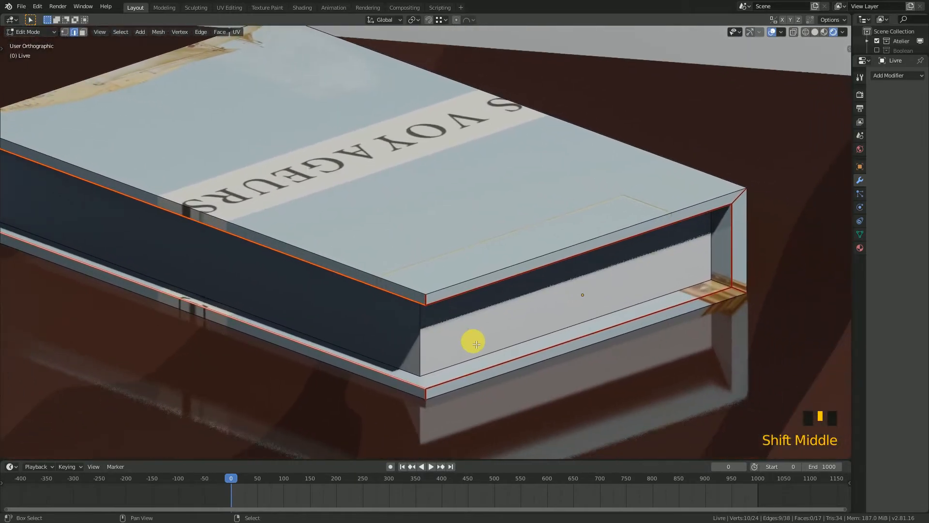
{"action": "right_click", "coordinate": [480, 281], "text": "alt+shift"}
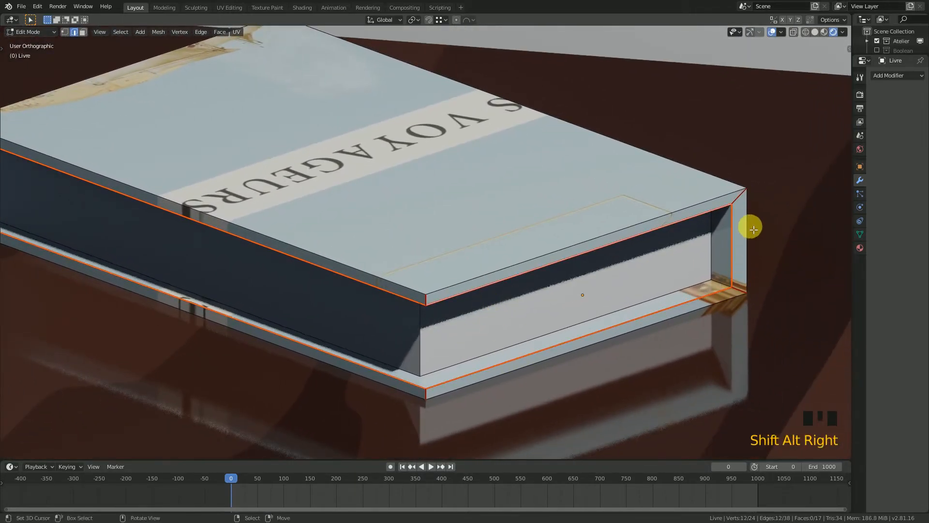
{"action": "right_click", "coordinate": [744, 247], "text": "shift"}
{"action": "right_click", "coordinate": [735, 289], "text": "shift"}
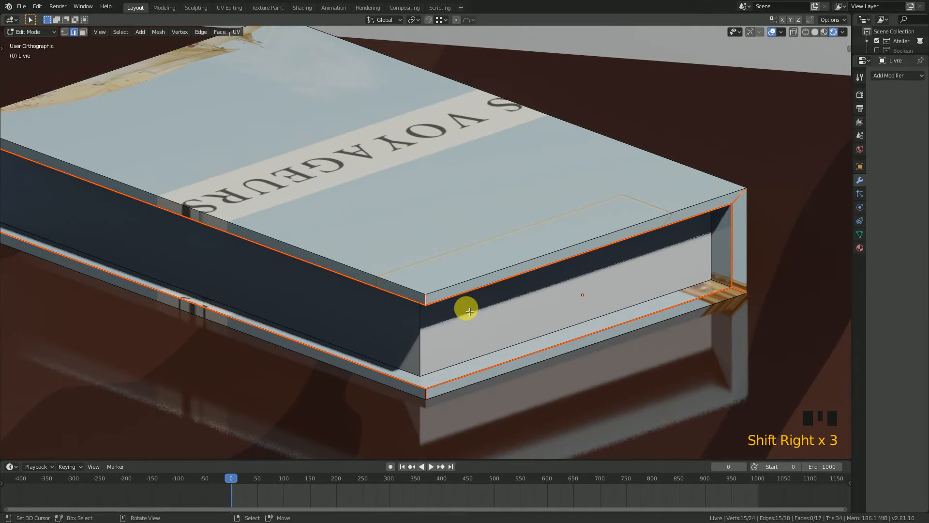
{"action": "key", "text": "ctrl+e"}
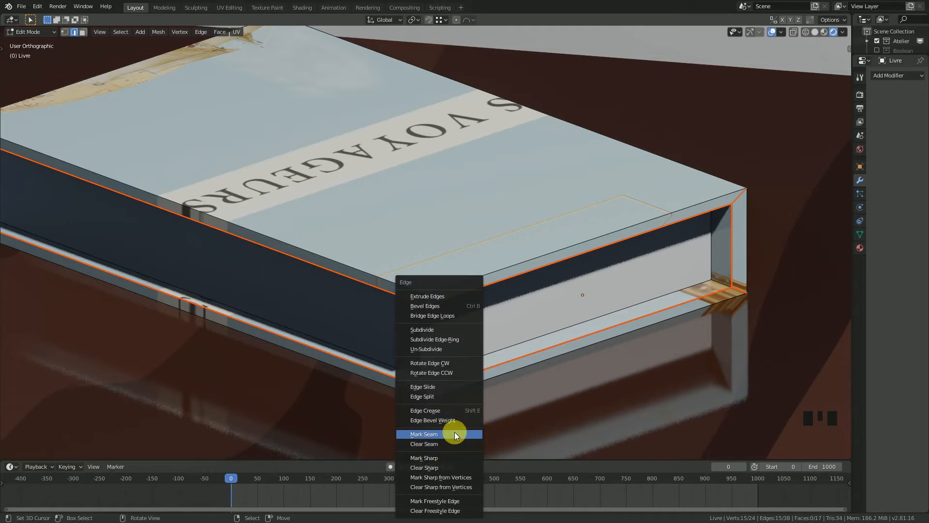
{"action": "left_click", "coordinate": [448, 458]}
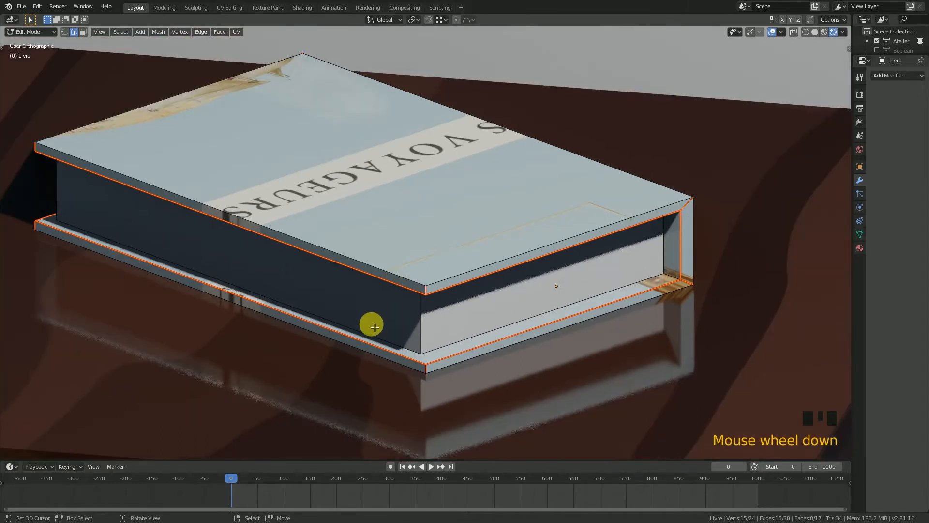
{"action": "scroll", "coordinate": [372, 320], "scroll_direction": "down", "scroll_amount": 2}
{"action": "scroll", "coordinate": [651, 227], "scroll_direction": "up", "scroll_amount": 2}
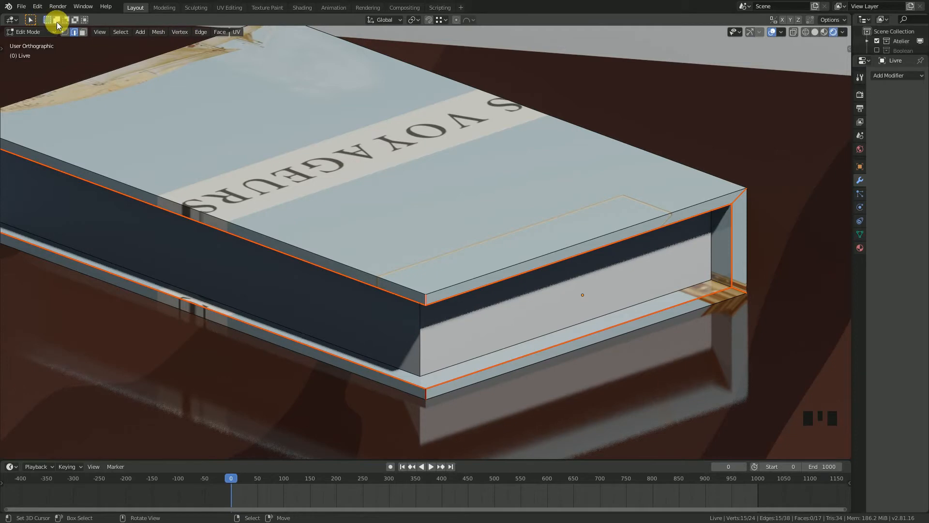
In face select mode, select all faces of the book cover with Select Linked delimited by Seam.
{"action": "left_click", "coordinate": [83, 31]}
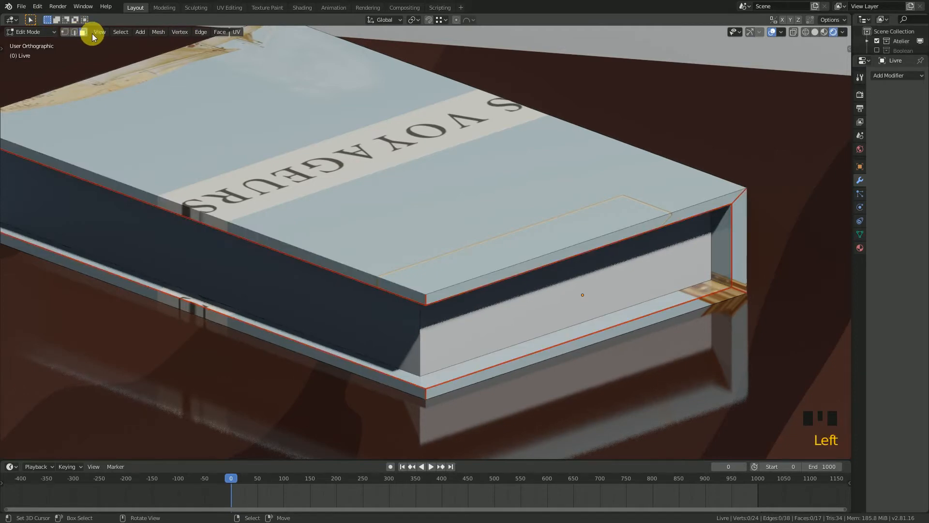
{"action": "scroll", "coordinate": [382, 237], "scroll_direction": "down", "scroll_amount": 2}
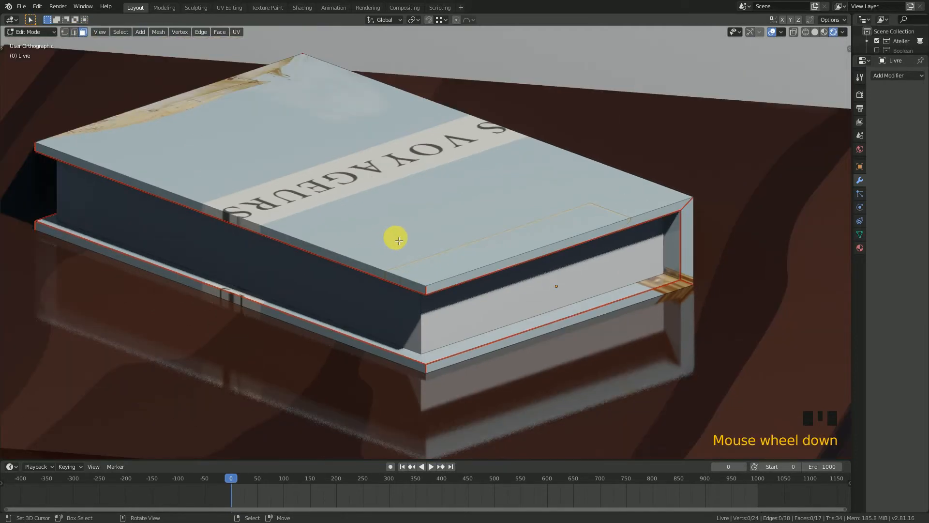
{"action": "right_click", "coordinate": [392, 239]}
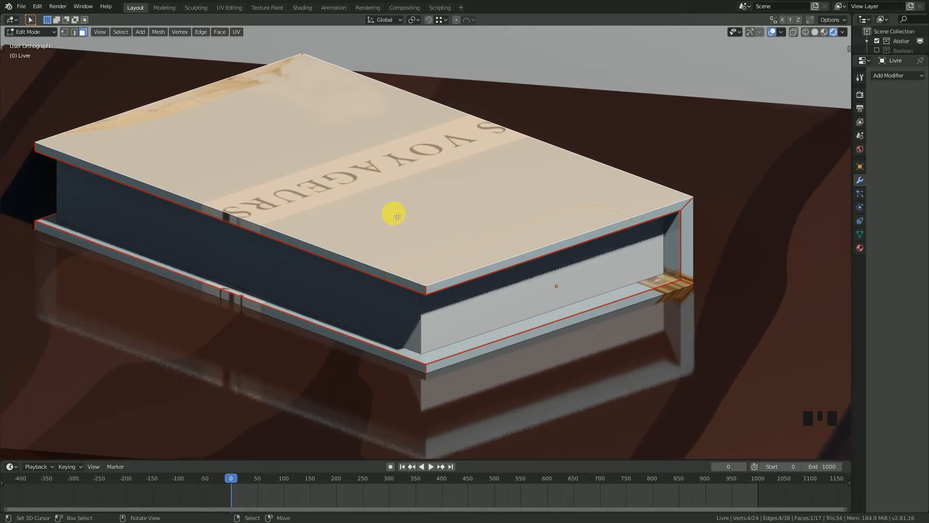
{"action": "key", "text": "l"}
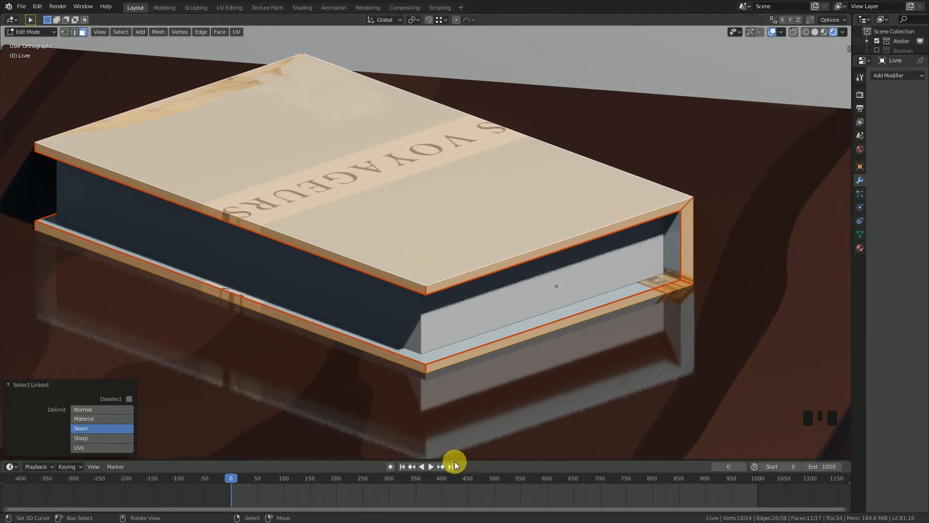
Enlarge the timeline area and change it to the UV Editor to show the selected cover's UVs over its texture.
{"action": "left_click_drag", "start_coordinate": [467, 460], "coordinate": [474, 318]}
{"action": "left_click", "coordinate": [10, 324]}
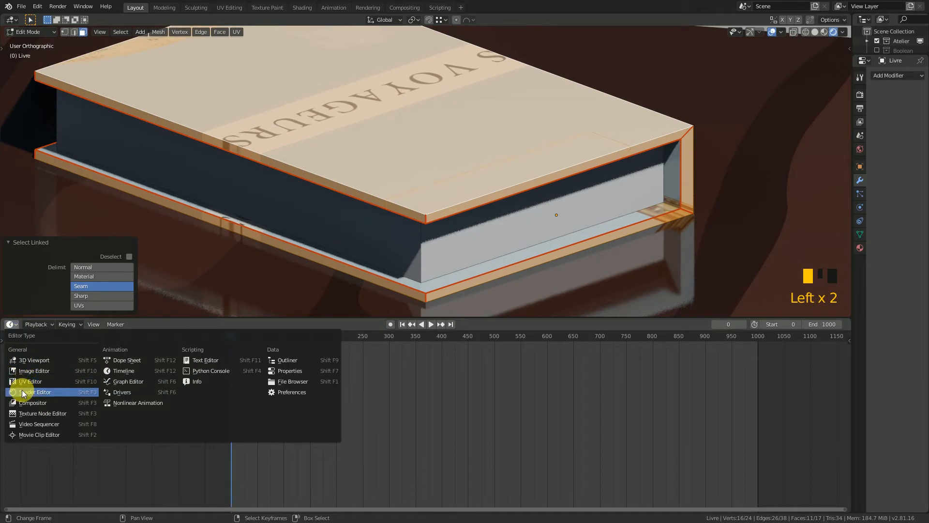
{"action": "left_click", "coordinate": [39, 386]}
{"action": "scroll", "coordinate": [435, 429], "scroll_direction": "down", "scroll_amount": 2}
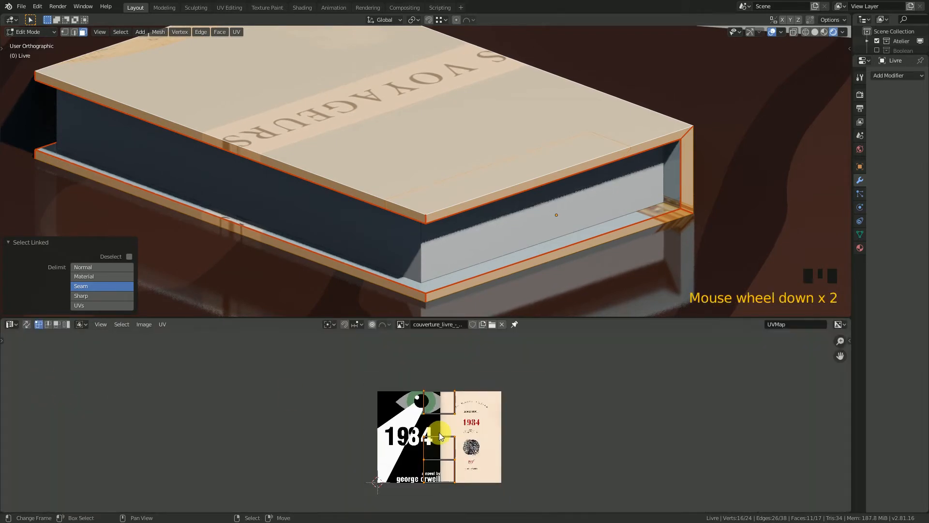
{"action": "middle_click_drag", "start_coordinate": [434, 429], "coordinate": [399, 426]}
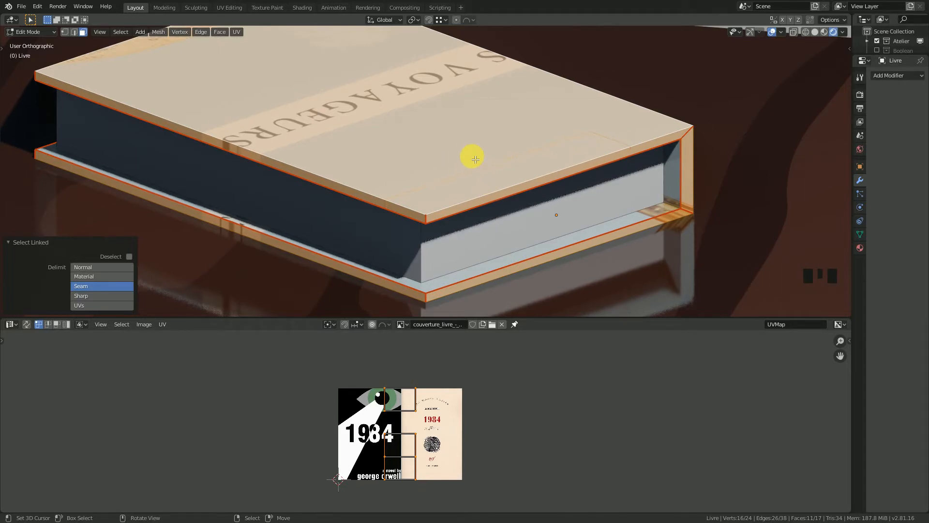
Unwrap the selected book cover faces along their marked seams and inspect the resulting UV layout over the texture.
{"action": "key", "text": "u"}
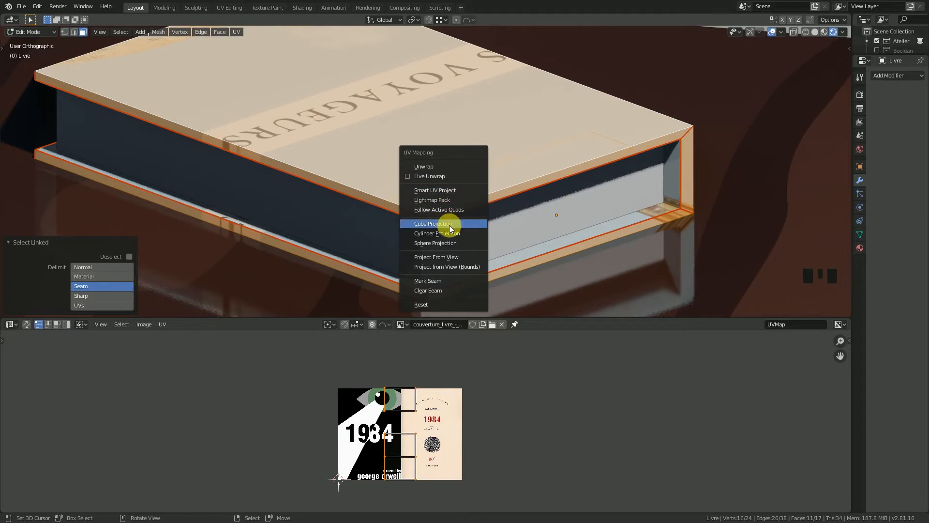
{"action": "left_click", "coordinate": [441, 167]}
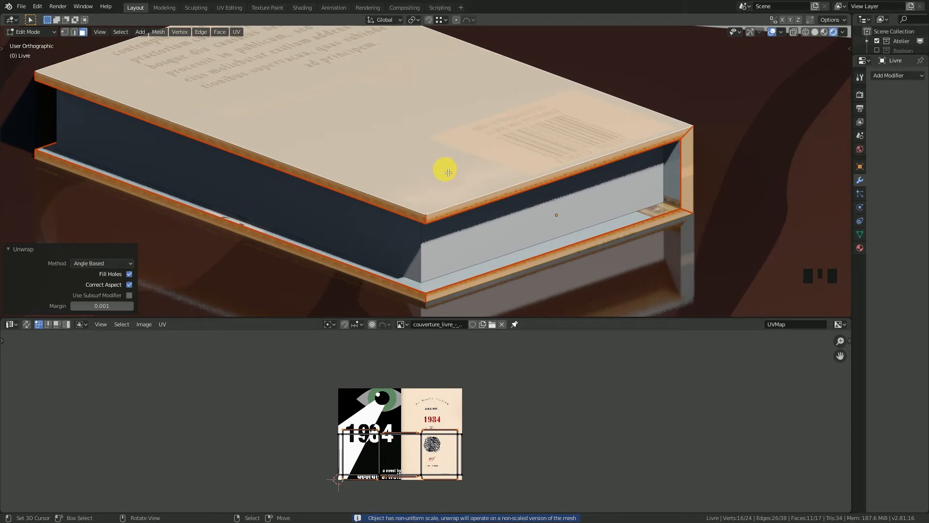
{"action": "scroll", "coordinate": [428, 421], "scroll_direction": "up", "scroll_amount": 3}
{"action": "scroll", "coordinate": [428, 420], "scroll_direction": "down", "scroll_amount": 2}
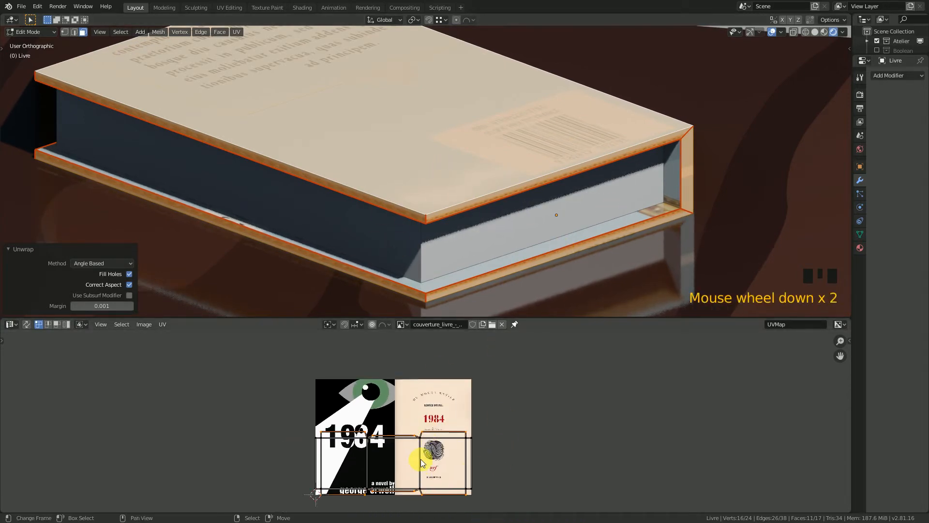
{"action": "middle_click_drag", "start_coordinate": [427, 454], "coordinate": [420, 429]}
{"action": "scroll", "coordinate": [428, 406], "scroll_direction": "up", "scroll_amount": 3}
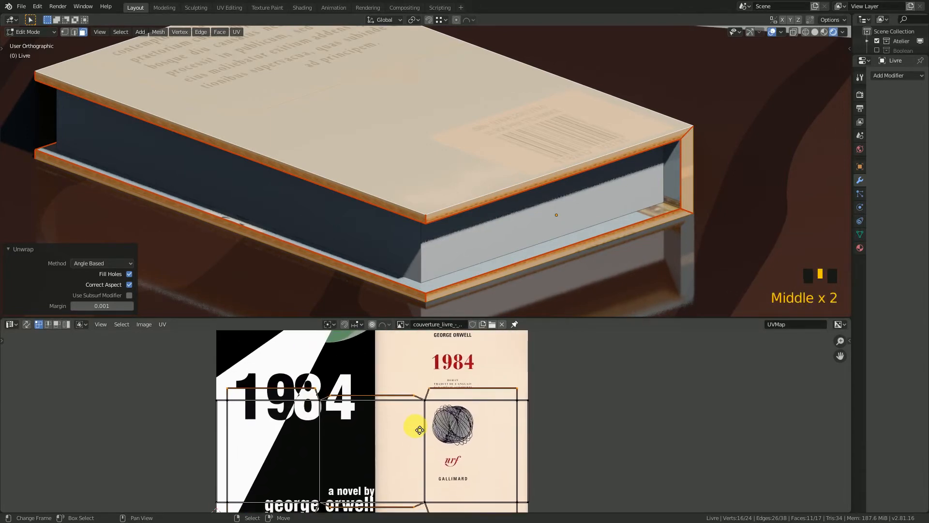
{"action": "scroll", "coordinate": [447, 405], "scroll_direction": "down", "scroll_amount": 2}
{"action": "scroll", "coordinate": [429, 410], "scroll_direction": "up", "scroll_amount": 1}
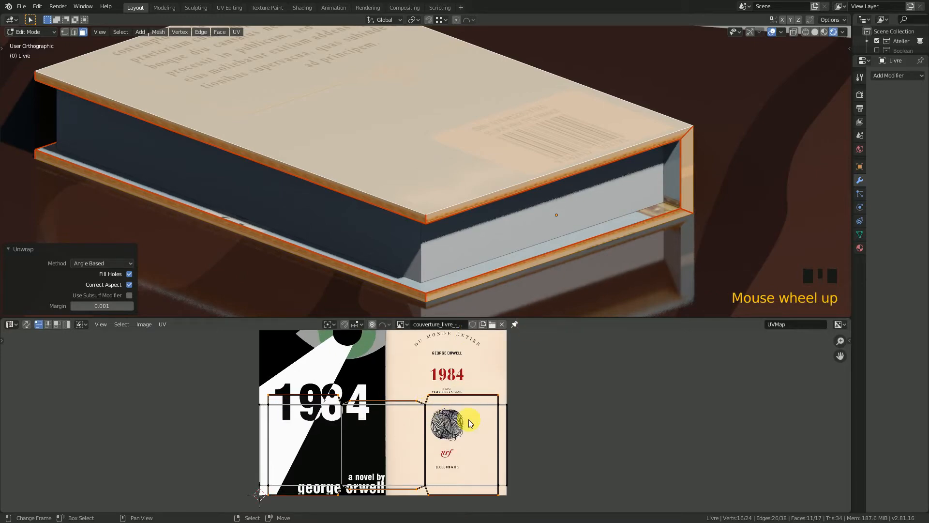
Maximize the UV Editor, select all the cover's UVs and move them up to the vertical middle of the 1984 cover image.
{"action": "key", "text": "ctrl+space"}
{"action": "scroll", "coordinate": [518, 349], "scroll_direction": "up", "scroll_amount": 4}
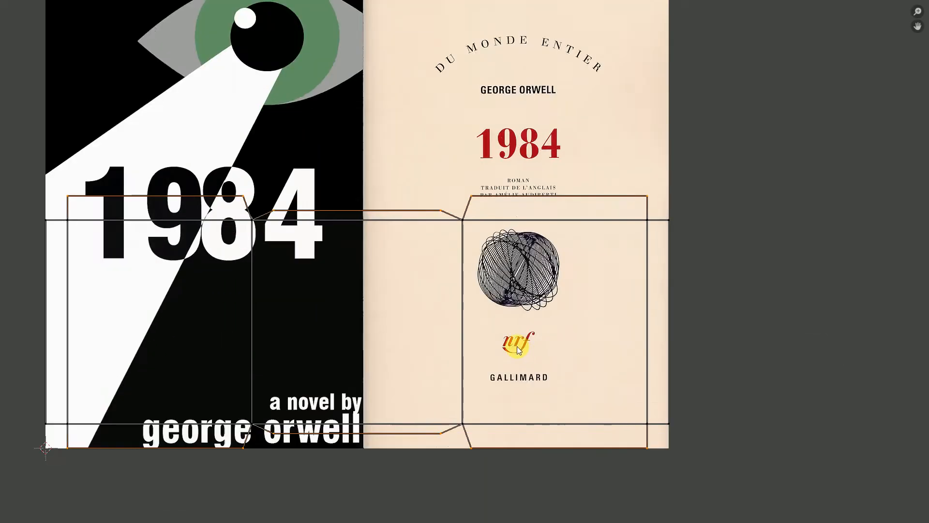
{"action": "scroll", "coordinate": [518, 350], "scroll_direction": "down", "scroll_amount": 2}
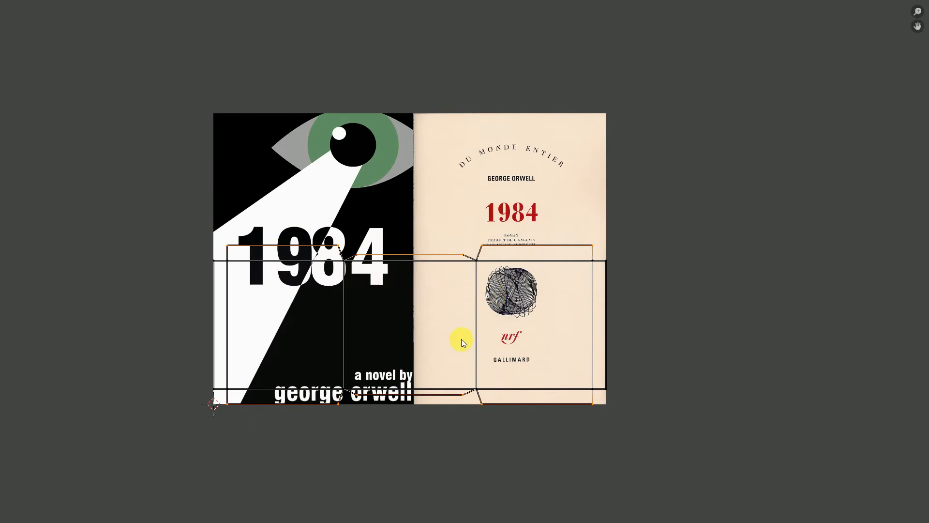
{"action": "key", "text": "a"}
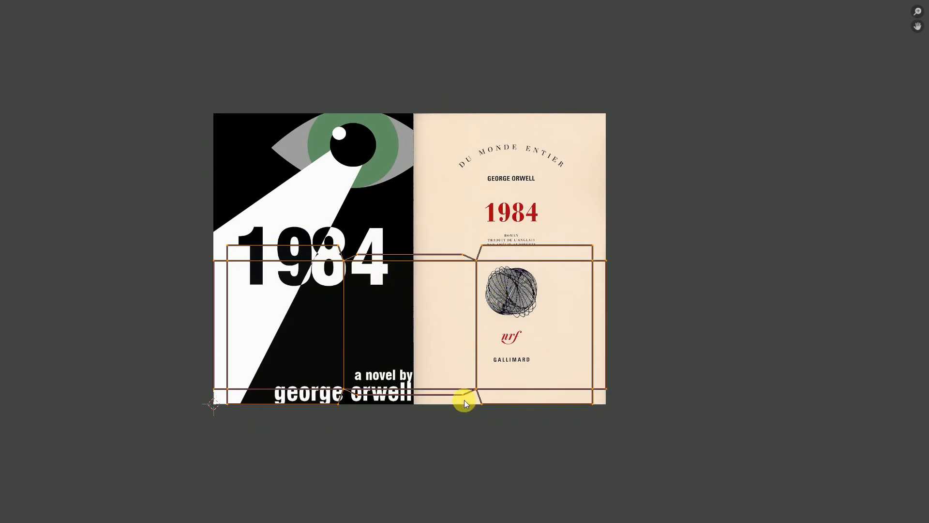
{"action": "key", "text": "g"}
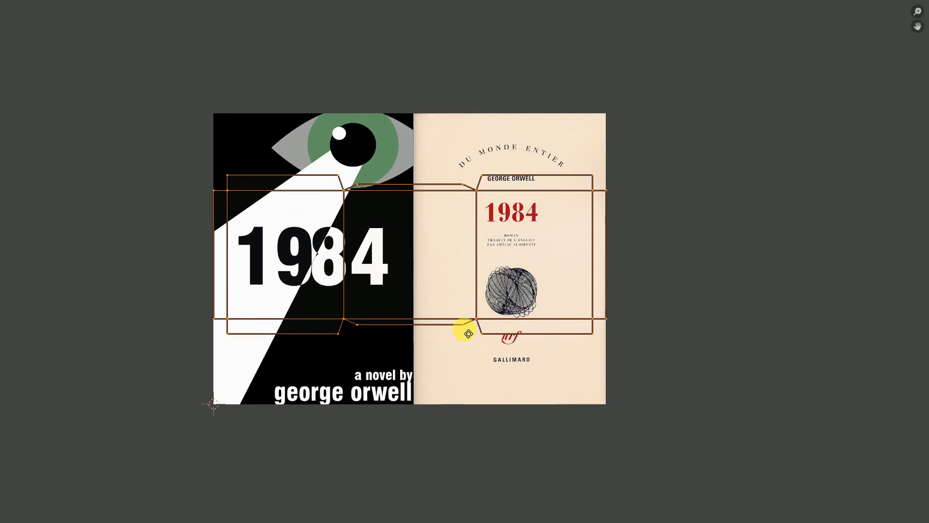
{"action": "left_click", "coordinate": [463, 341]}
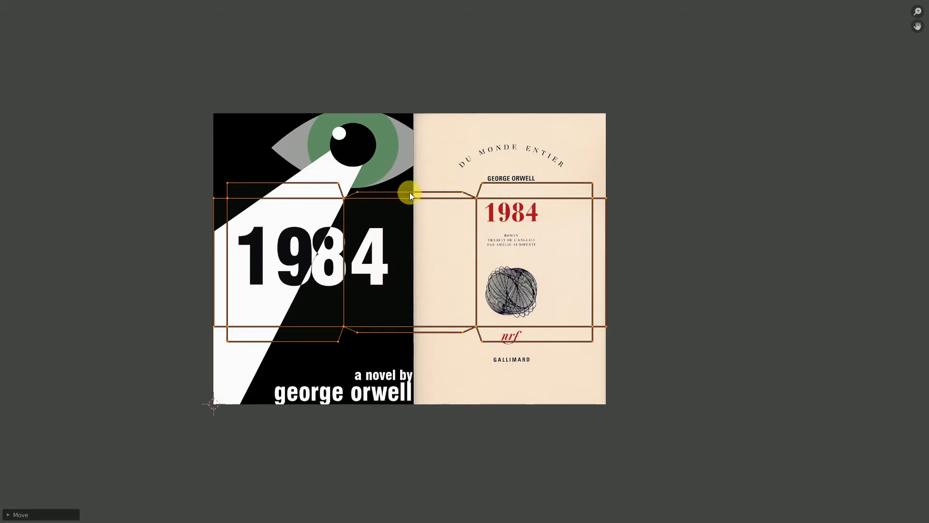
Box-select the UV vertices of the central spine section and scale them along X into a narrow strip.
{"action": "left_click", "coordinate": [463, 192]}
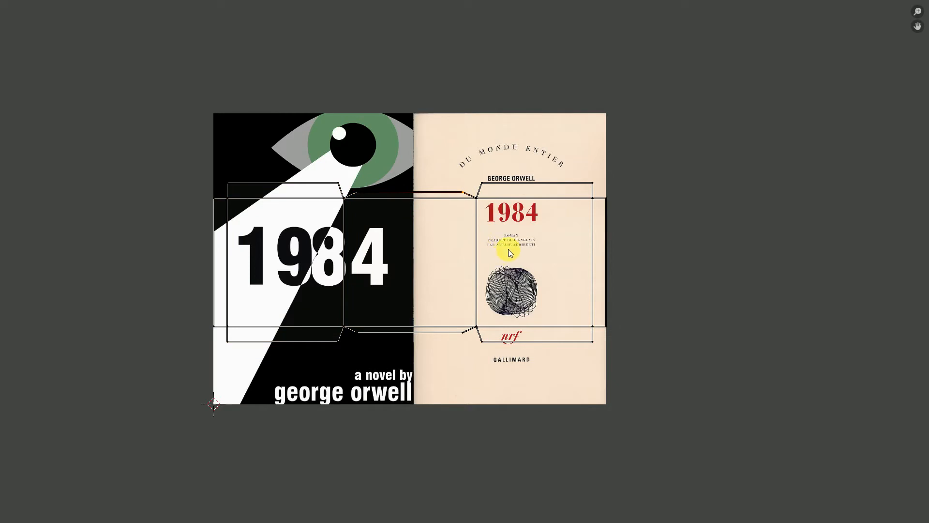
{"action": "key", "text": "b"}
{"action": "left_click_drag", "start_coordinate": [493, 151], "coordinate": [327, 360]}
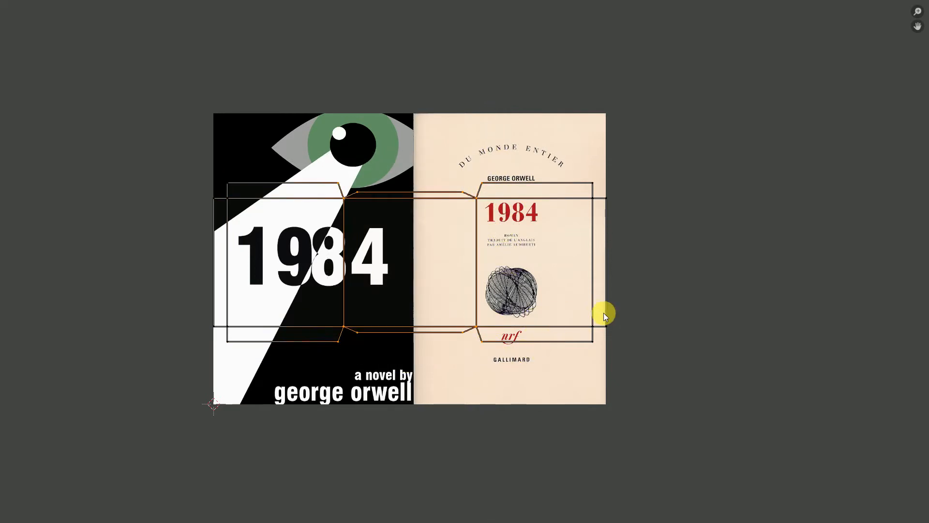
{"action": "key", "text": "s"}
{"action": "key", "text": "x"}
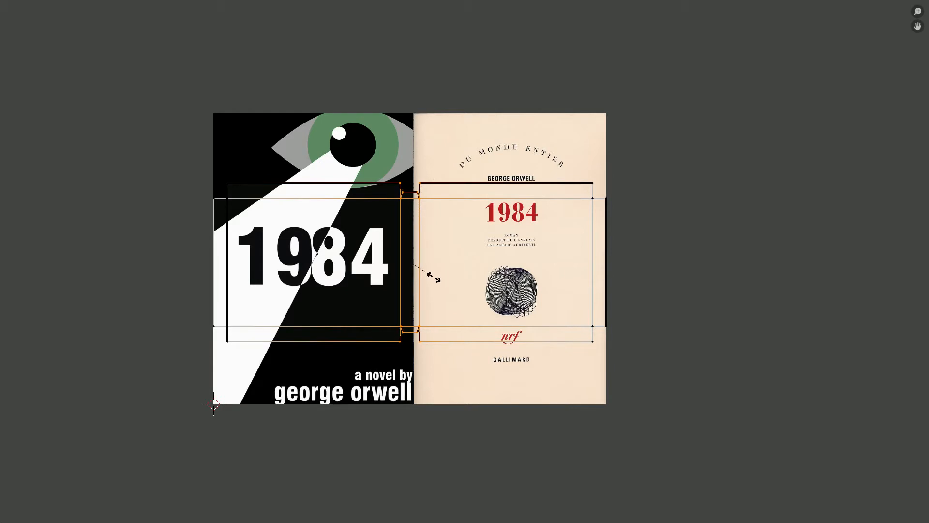
{"action": "left_click", "coordinate": [433, 277]}
Move the narrowed spine UVs to adjust their placement near the border between the two cover halves.
{"action": "scroll", "coordinate": [424, 260], "scroll_direction": "up", "scroll_amount": 2}
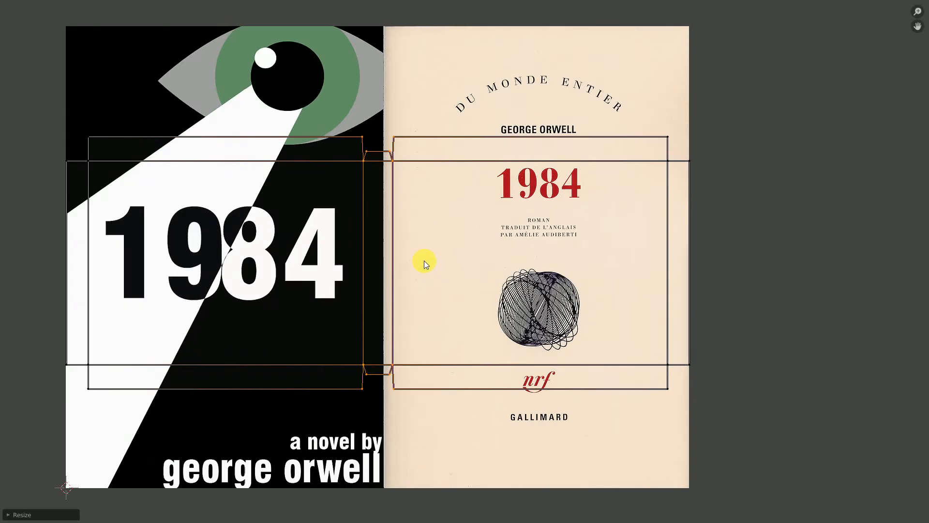
{"action": "scroll", "coordinate": [402, 266], "scroll_direction": "down", "scroll_amount": 1}
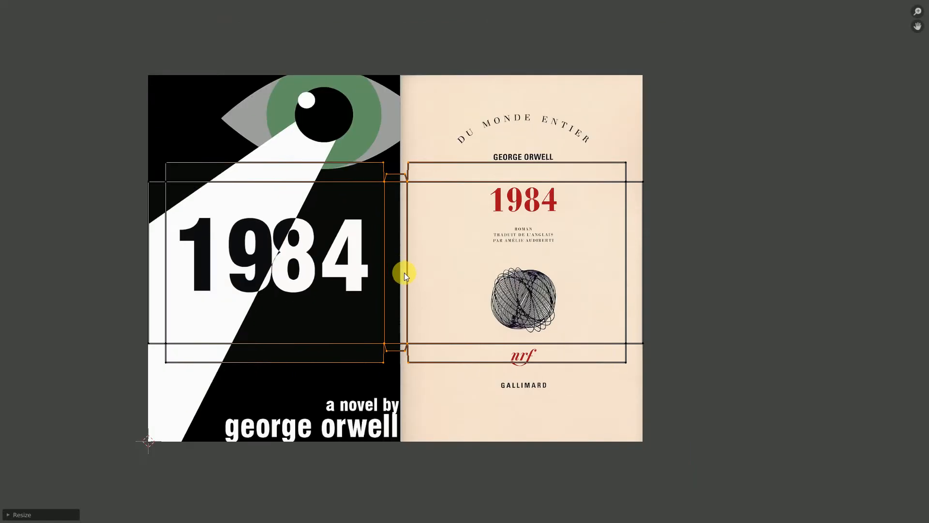
{"action": "scroll", "coordinate": [405, 272], "scroll_direction": "up", "scroll_amount": 1}
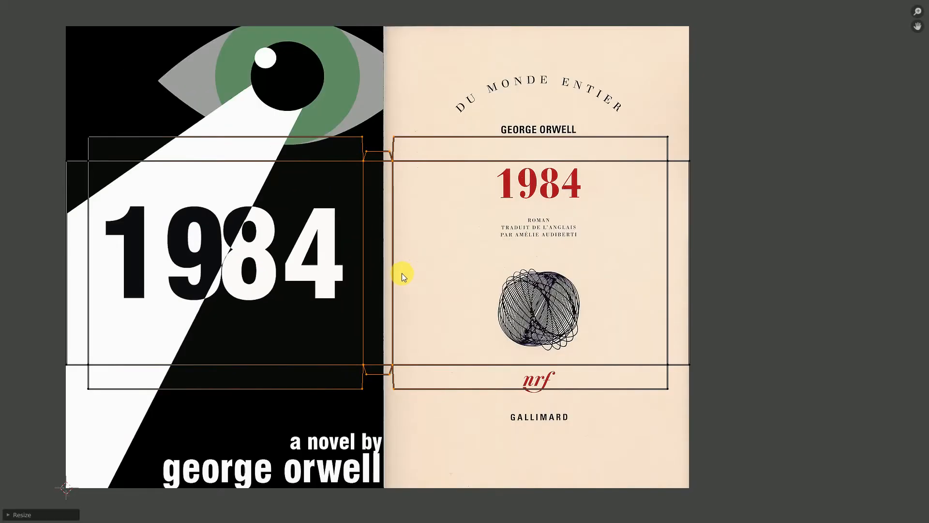
{"action": "key", "text": "g"}
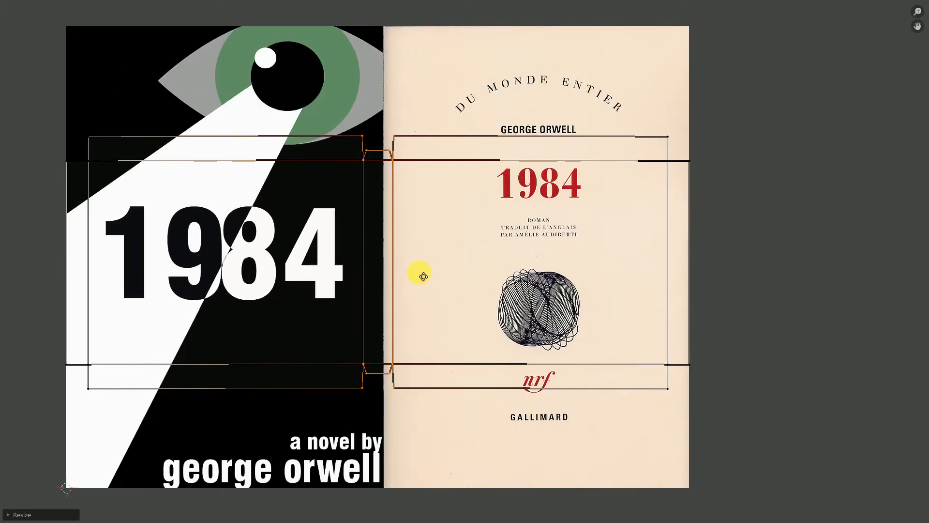
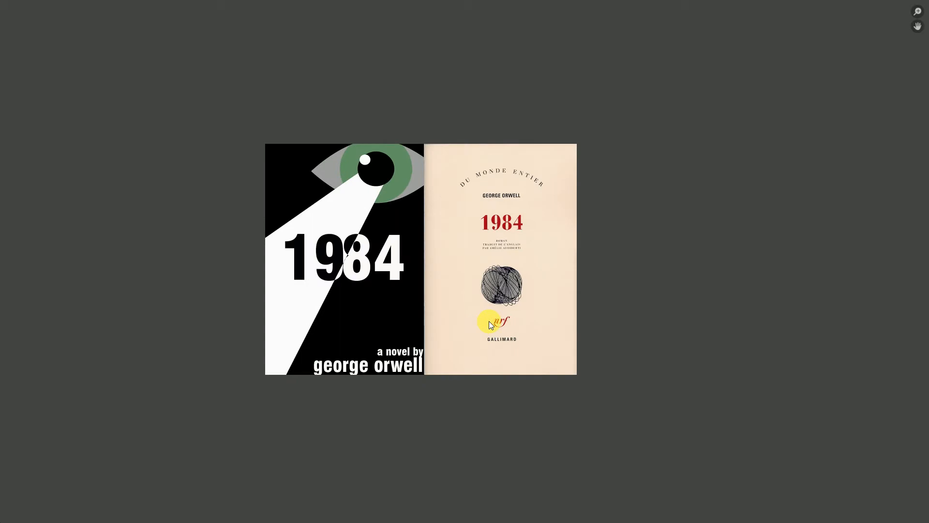
Restore the split layout and examine the textured book on the desk alongside its cover image.
{"action": "key", "text": "ctrl+alt+space"}
{"action": "scroll", "coordinate": [474, 203], "scroll_direction": "down", "scroll_amount": 3}
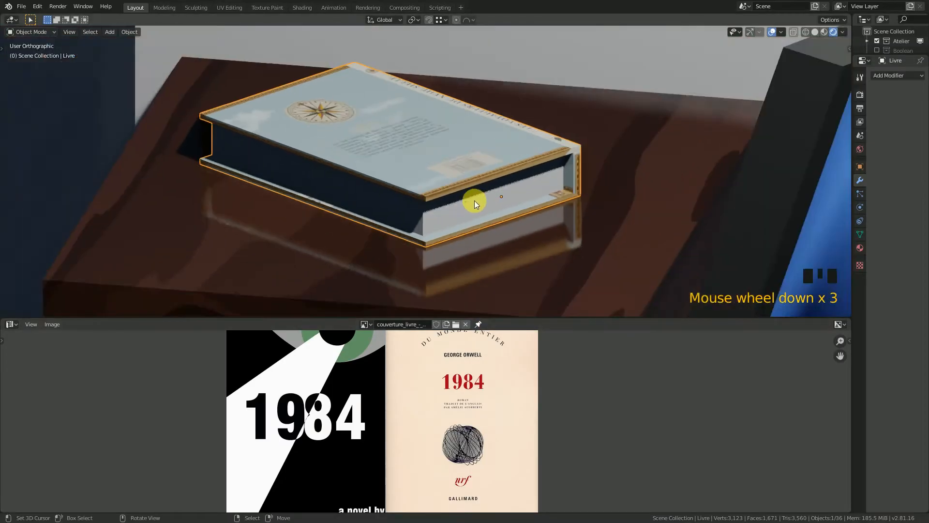
{"action": "middle_click_drag", "start_coordinate": [420, 195], "coordinate": [376, 215]}
{"action": "scroll", "coordinate": [479, 204], "scroll_direction": "up", "scroll_amount": 2}
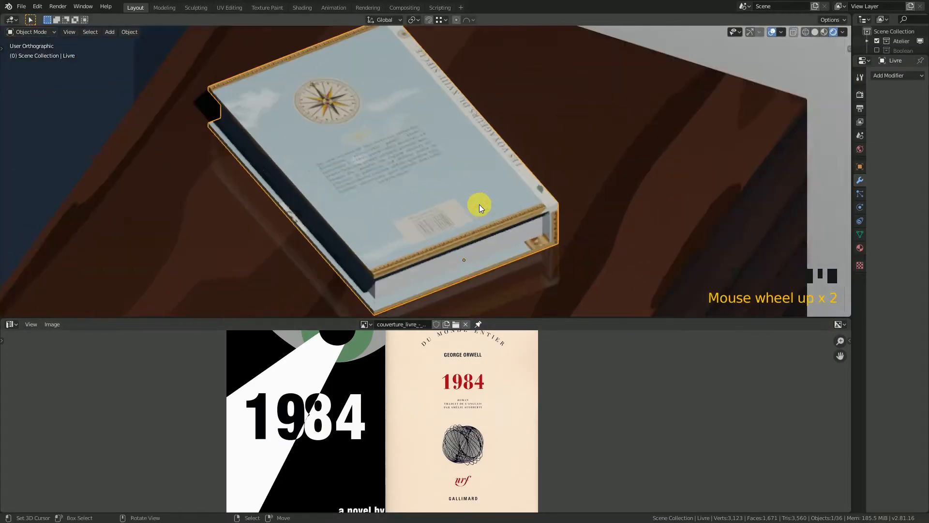
{"action": "scroll", "coordinate": [479, 204], "scroll_direction": "up", "scroll_amount": 1}
{"action": "scroll", "coordinate": [479, 222], "scroll_direction": "down", "scroll_amount": 2}
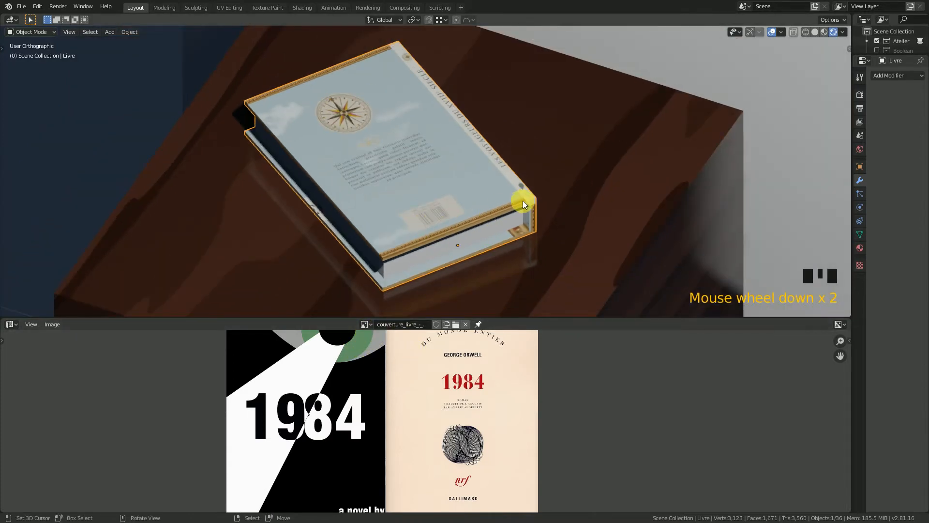
{"action": "scroll", "coordinate": [411, 379], "scroll_direction": "down", "scroll_amount": 1}
{"action": "scroll", "coordinate": [418, 392], "scroll_direction": "up", "scroll_amount": 3}
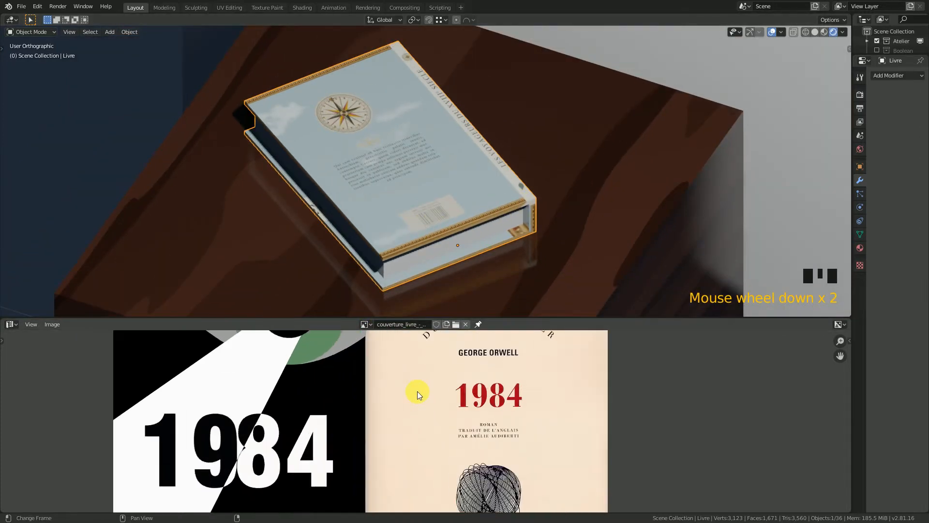
Switch the displayed image to couverture1.jpg and enter Edit Mode on the book to show its UVs over that cover.
{"action": "left_click", "coordinate": [366, 326]}
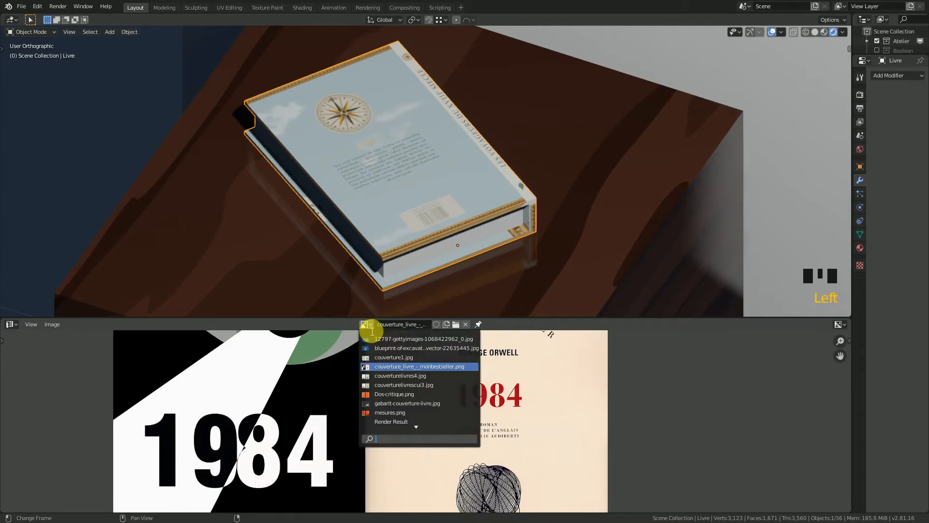
{"action": "left_click", "coordinate": [394, 357]}
{"action": "scroll", "coordinate": [465, 412], "scroll_direction": "down", "scroll_amount": 5}
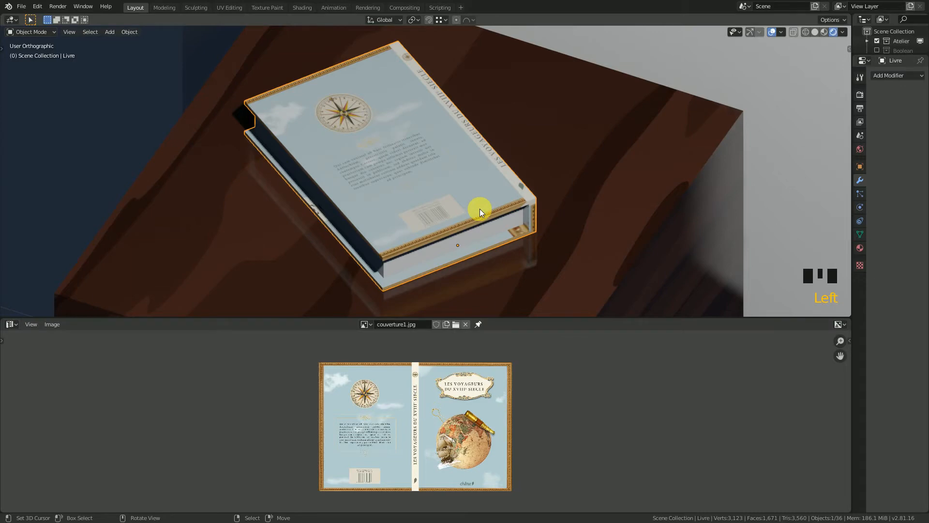
{"action": "key", "text": "Tab"}
{"action": "scroll", "coordinate": [445, 386], "scroll_direction": "up", "scroll_amount": 3}
{"action": "scroll", "coordinate": [445, 386], "scroll_direction": "up", "scroll_amount": 2}
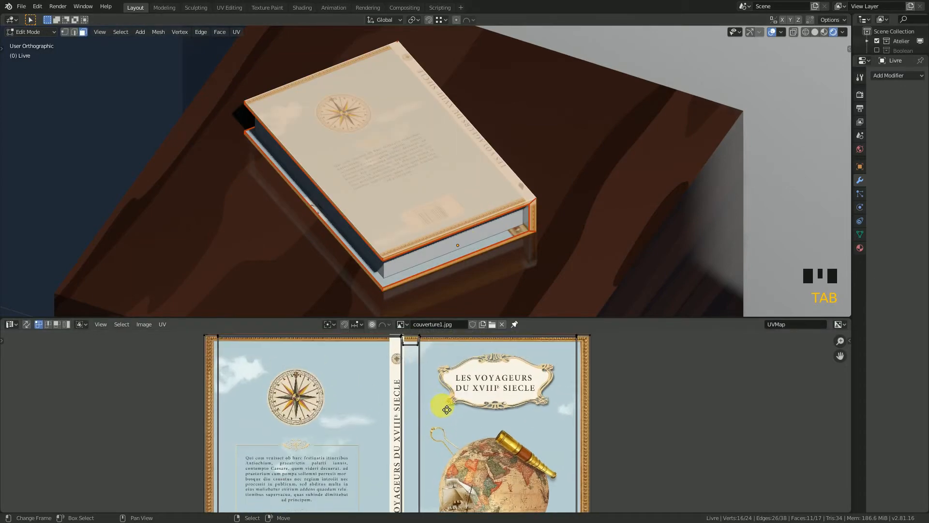
{"action": "scroll", "coordinate": [444, 363], "scroll_direction": "up", "scroll_amount": 2}
{"action": "scroll", "coordinate": [420, 365], "scroll_direction": "down", "scroll_amount": 1}
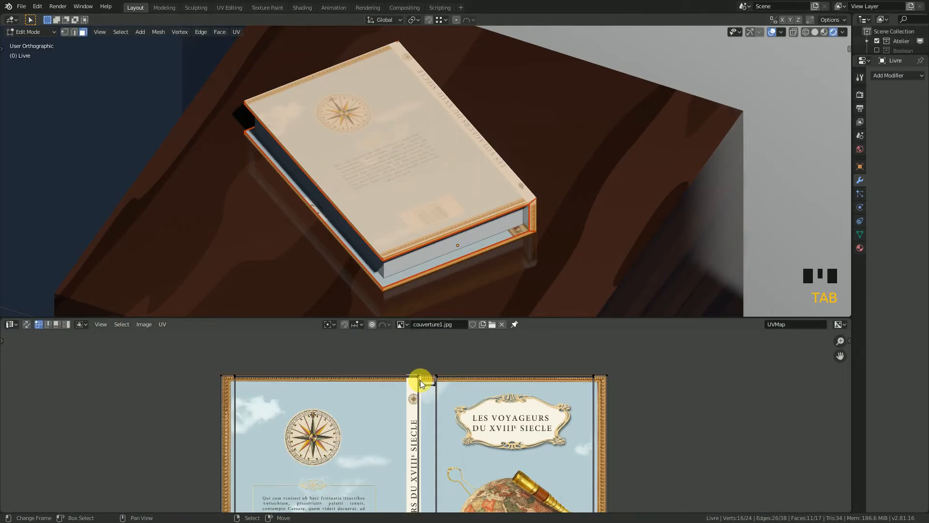
Orbit to the book's spine side, enlarge the UV Editor area and maximize it with the whole cover image in view.
{"action": "middle_click_drag", "start_coordinate": [460, 189], "coordinate": [468, 169]}
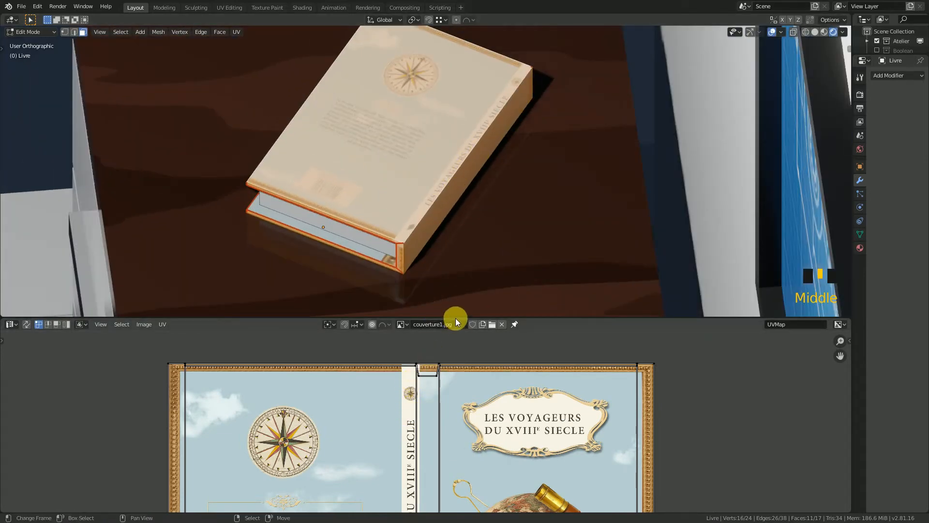
{"action": "left_click_drag", "start_coordinate": [455, 319], "coordinate": [458, 269]}
{"action": "scroll", "coordinate": [436, 409], "scroll_direction": "down", "scroll_amount": 3}
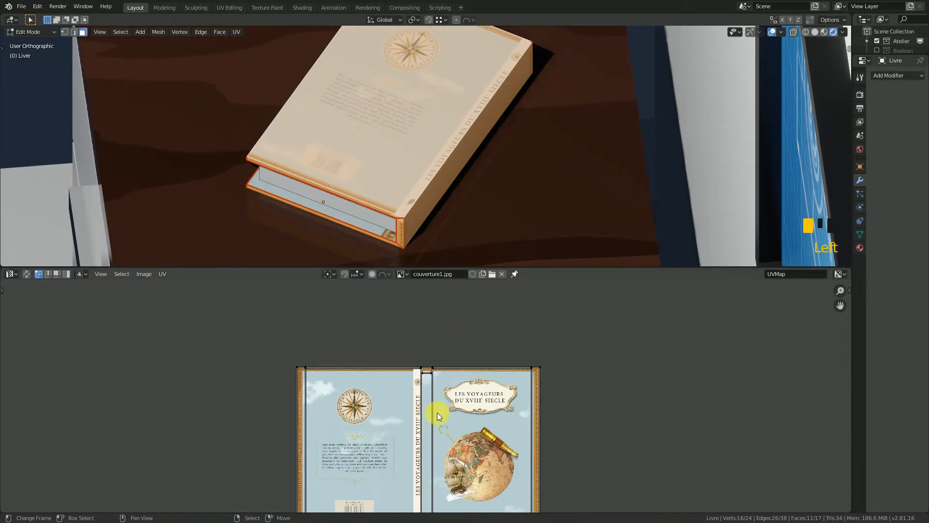
{"action": "scroll", "coordinate": [426, 353], "scroll_direction": "up", "scroll_amount": 2}
{"action": "scroll", "coordinate": [430, 361], "scroll_direction": "down", "scroll_amount": 2}
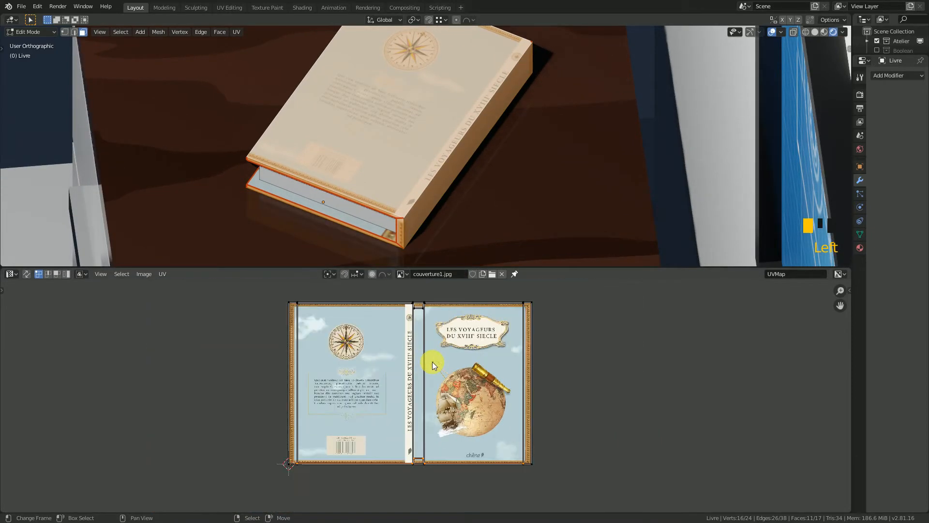
{"action": "key", "text": "ctrl+space"}
{"action": "scroll", "coordinate": [487, 305], "scroll_direction": "up", "scroll_amount": 4}
{"action": "scroll", "coordinate": [426, 260], "scroll_direction": "down", "scroll_amount": 1}
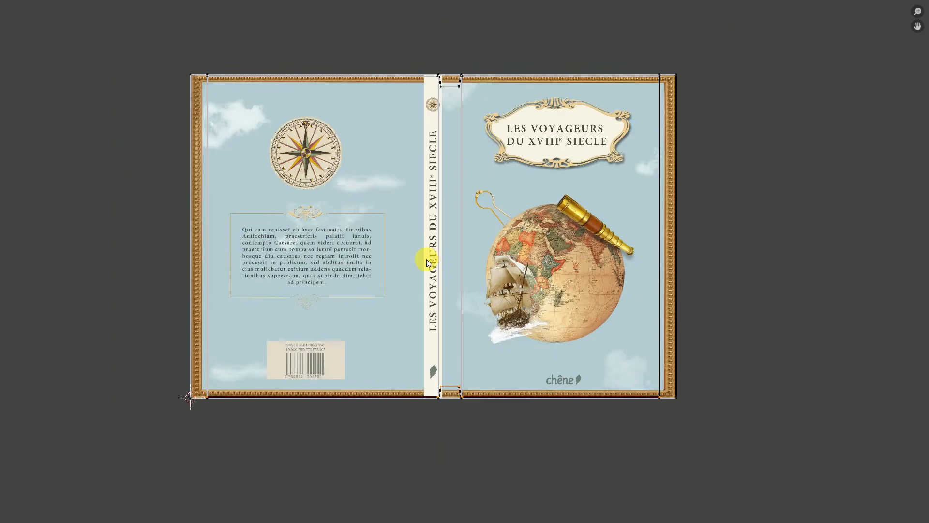
{"action": "middle_click_drag", "start_coordinate": [428, 262], "coordinate": [424, 313]}
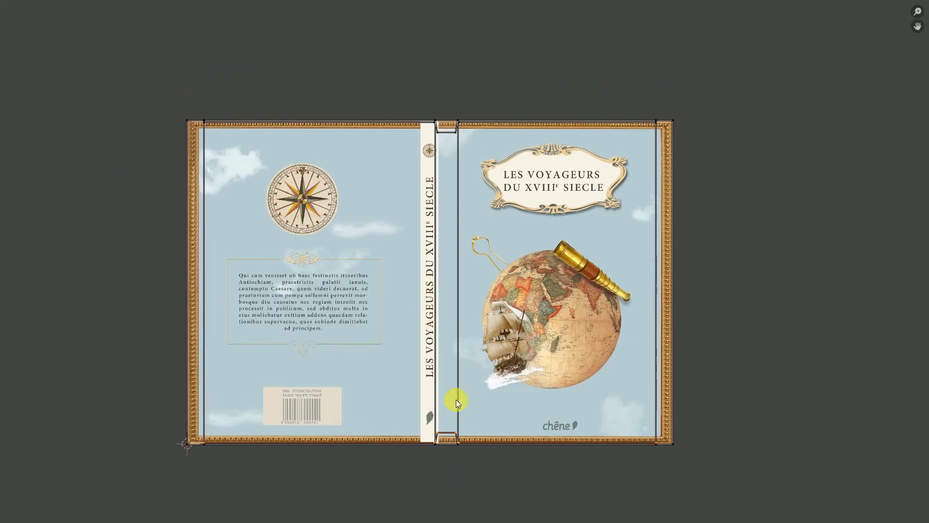
Box-select the UVs of the spine section and move them onto the titled spine strip of the cover image.
{"action": "key", "text": "b"}
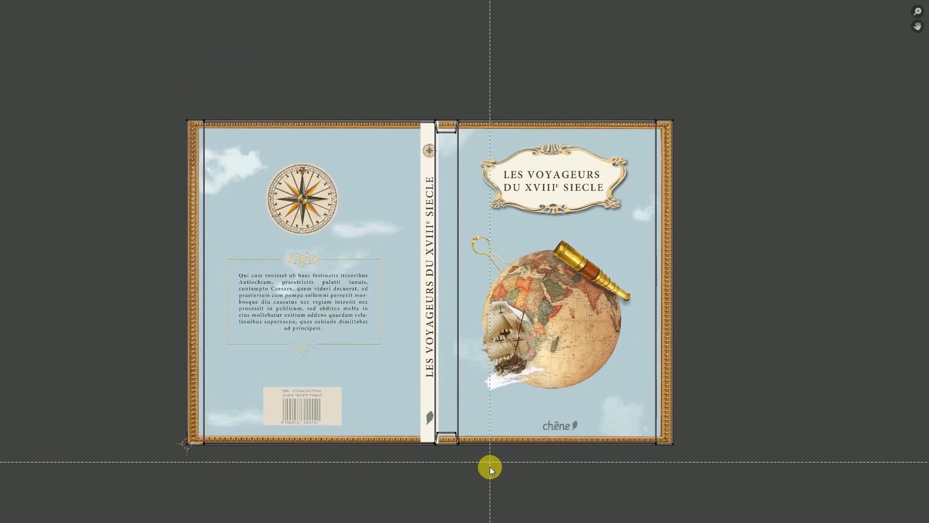
{"action": "left_click_drag", "start_coordinate": [490, 467], "coordinate": [395, 102]}
{"action": "scroll", "coordinate": [519, 292], "scroll_direction": "up", "scroll_amount": 3}
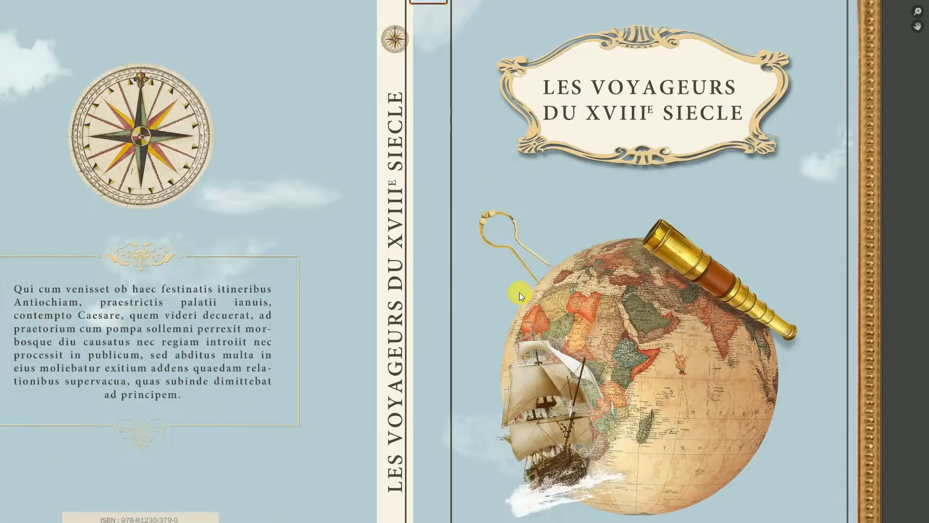
{"action": "key", "text": "g"}
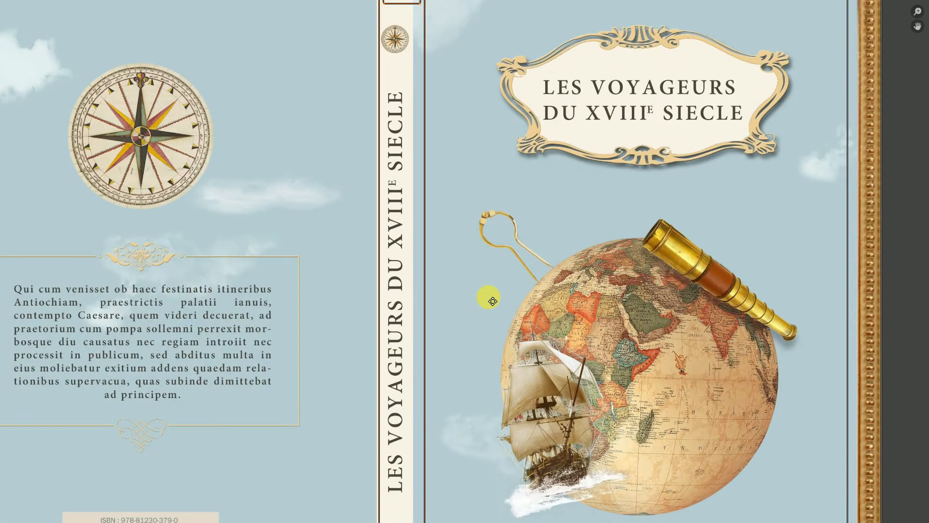
{"action": "left_click", "coordinate": [482, 300]}
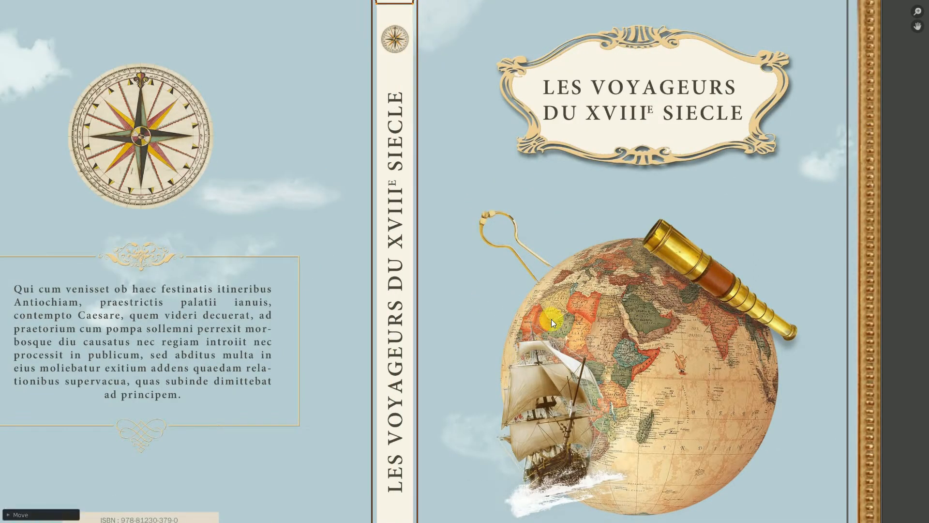
Scale and nudge the spine UVs to match the width of the titled spine strip, deselect them and restore the split layout.
{"action": "key", "text": "s"}
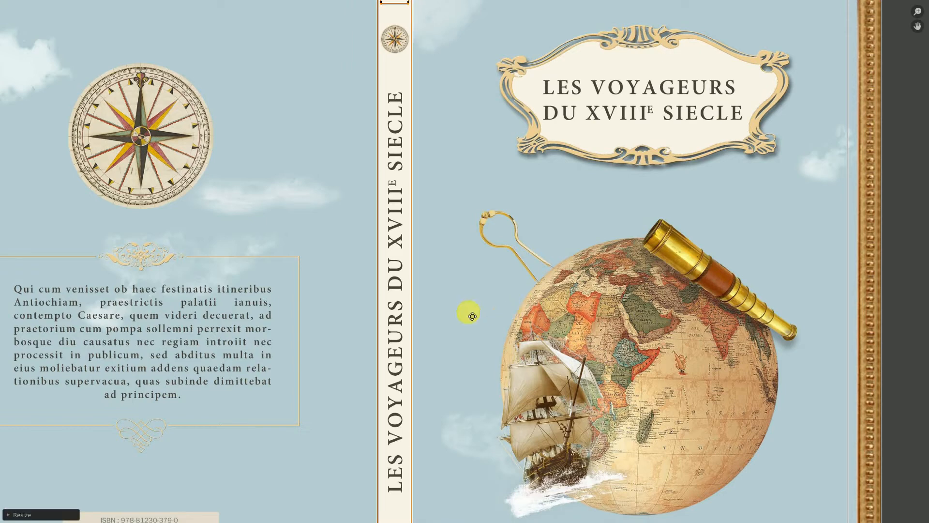
{"action": "key", "text": "g"}
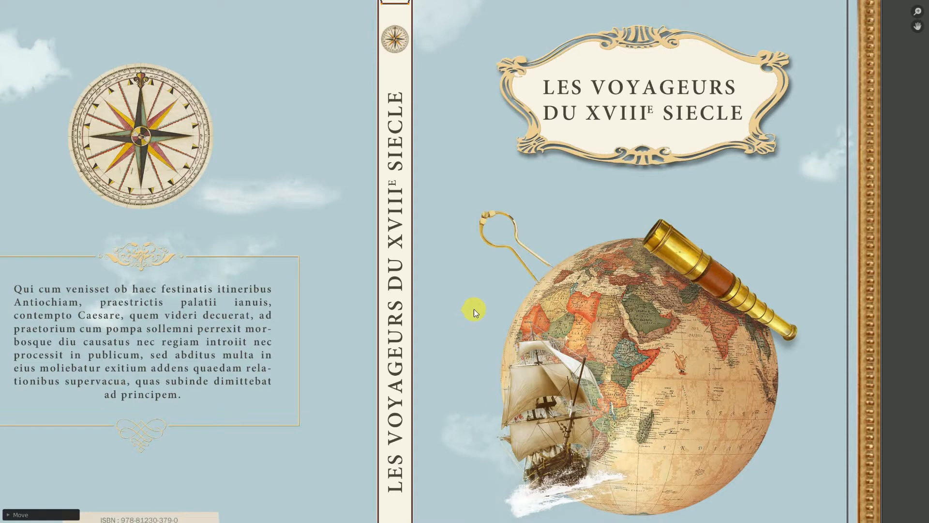
{"action": "scroll", "coordinate": [447, 286], "scroll_direction": "down", "scroll_amount": 3}
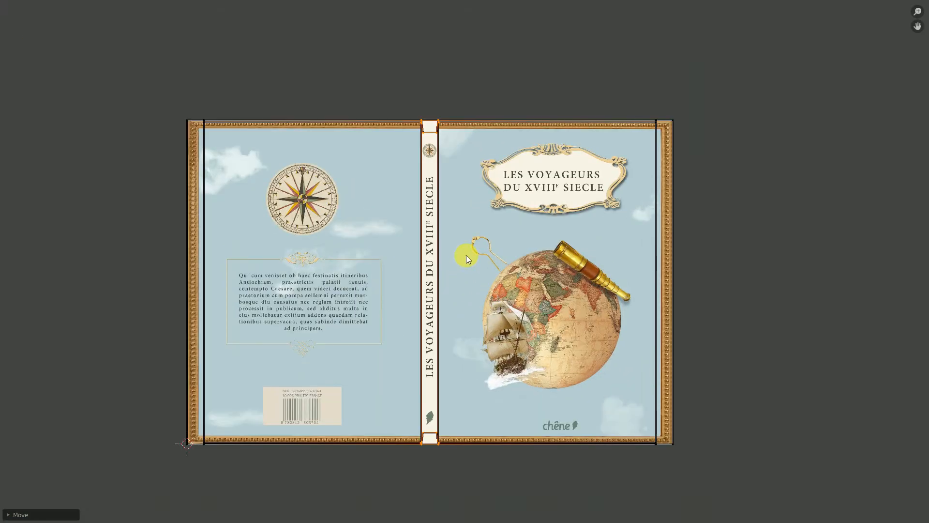
{"action": "left_click", "coordinate": [465, 254]}
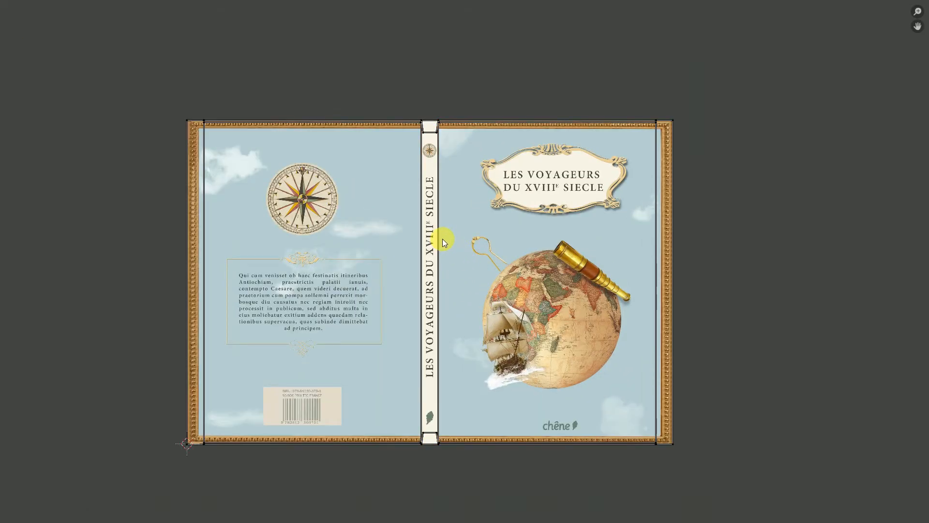
{"action": "key", "text": "ctrl+alt+space"}
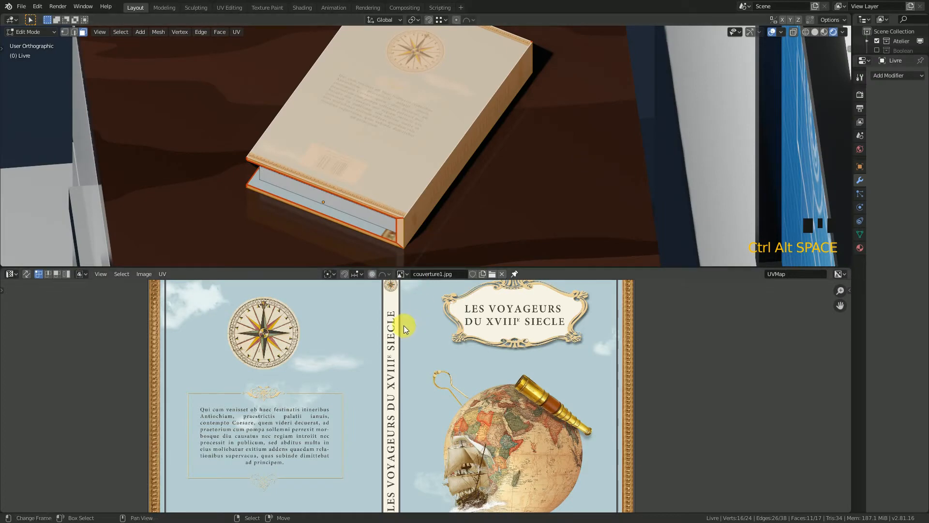
View the book from its open page side, select the cover's linked inside faces up to the seams and unwrap them.
{"action": "key", "text": "Tab"}
{"action": "scroll", "coordinate": [384, 177], "scroll_direction": "down", "scroll_amount": 4}
{"action": "middle_click_drag", "start_coordinate": [385, 177], "coordinate": [451, 158]}
{"action": "scroll", "coordinate": [423, 155], "scroll_direction": "up", "scroll_amount": 3}
{"action": "scroll", "coordinate": [602, 138], "scroll_direction": "up", "scroll_amount": 3}
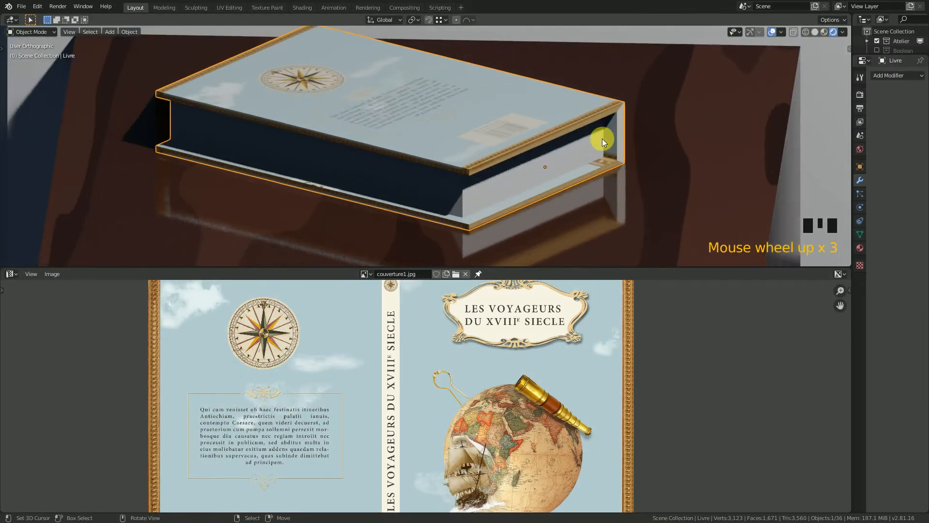
{"action": "key", "text": "Tab"}
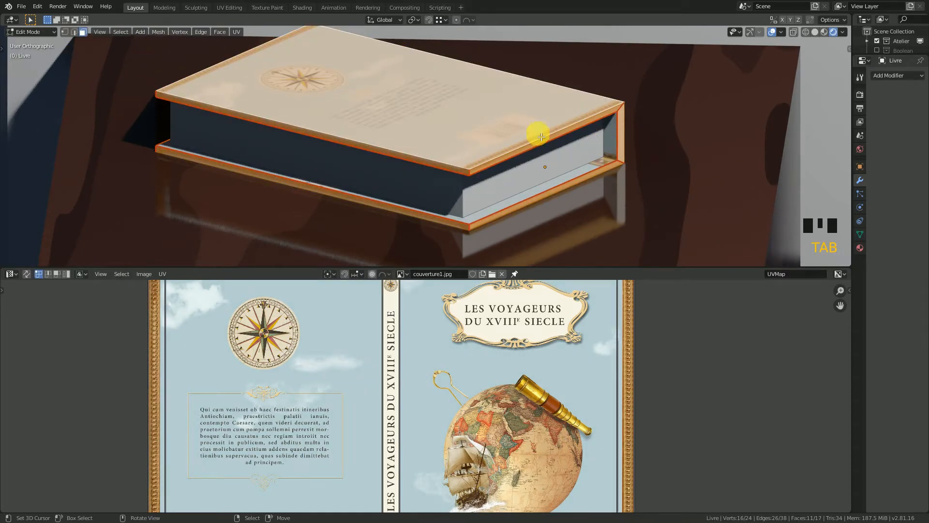
{"action": "right_click", "coordinate": [607, 148]}
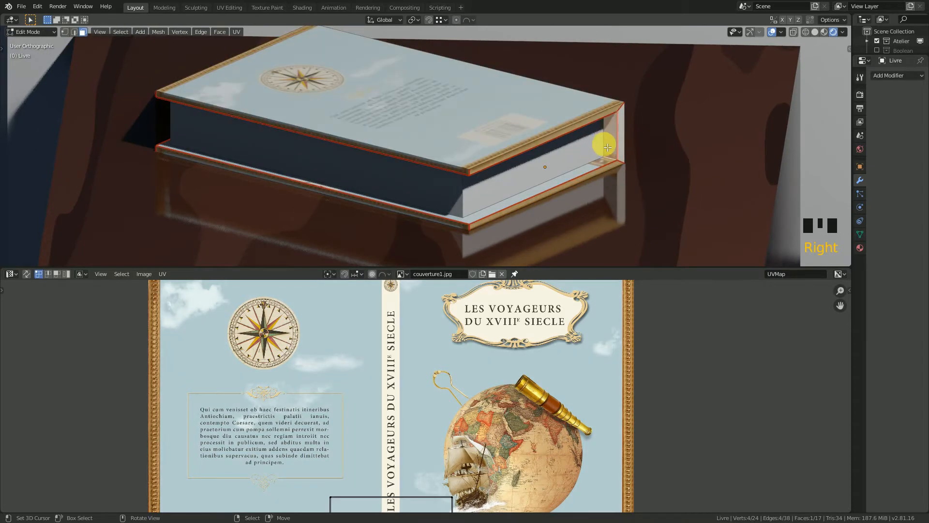
{"action": "key", "text": "l"}
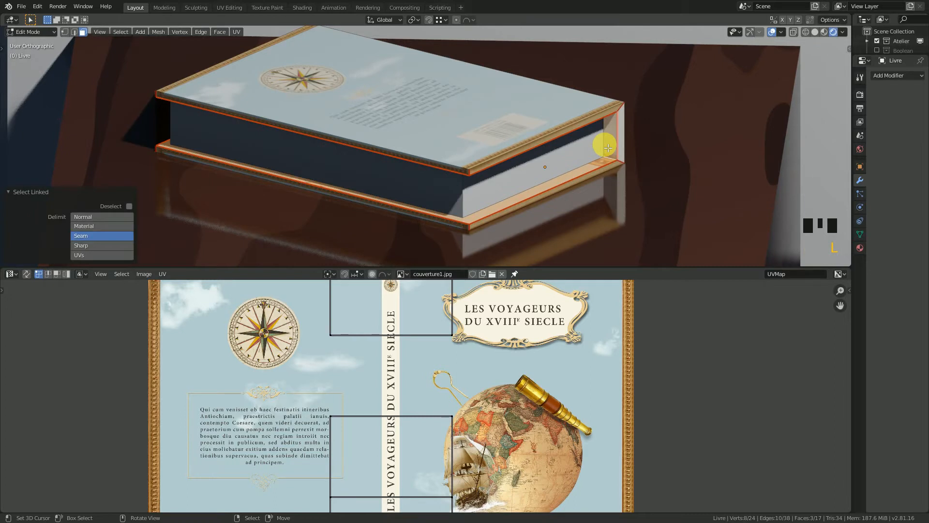
{"action": "key", "text": "u"}
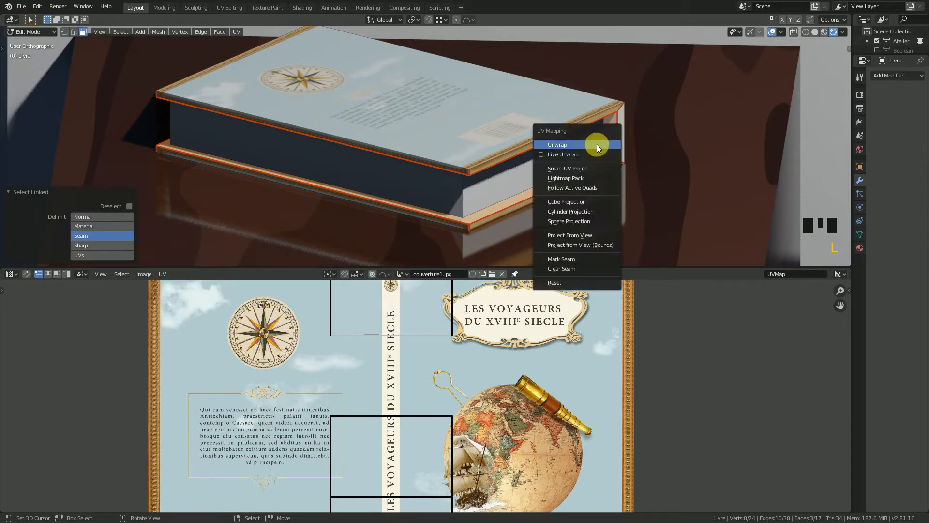
{"action": "left_click", "coordinate": [596, 144]}
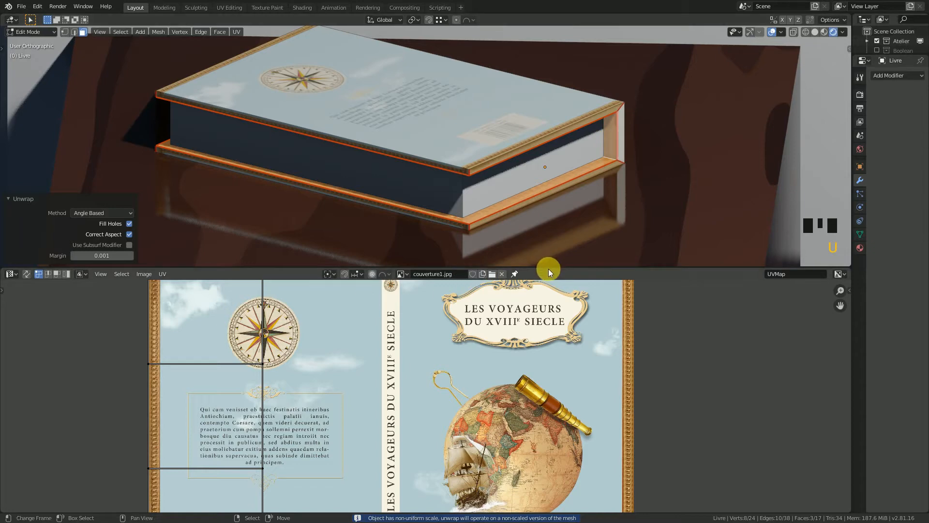
Enlarge the UV Editor, box-select all the inside-cover UVs and move them along X until they are centred on the spine strip.
{"action": "left_click_drag", "start_coordinate": [549, 268], "coordinate": [550, 199]}
{"action": "scroll", "coordinate": [391, 321], "scroll_direction": "down", "scroll_amount": 3}
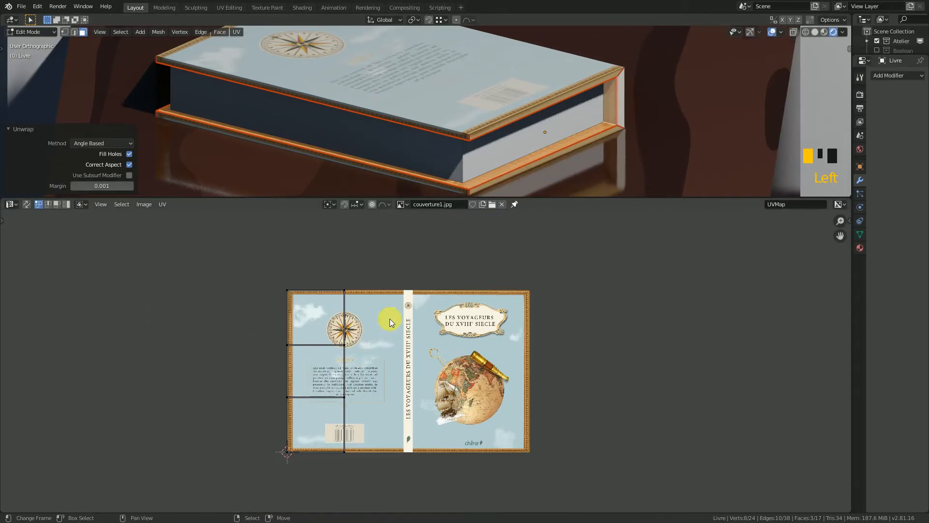
{"action": "scroll", "coordinate": [390, 321], "scroll_direction": "up", "scroll_amount": 2}
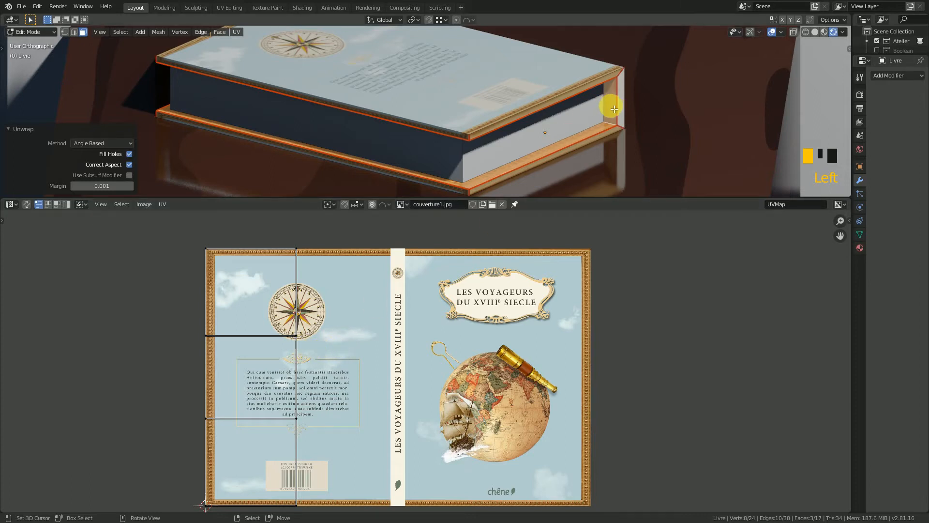
{"action": "right_click", "coordinate": [296, 337]}
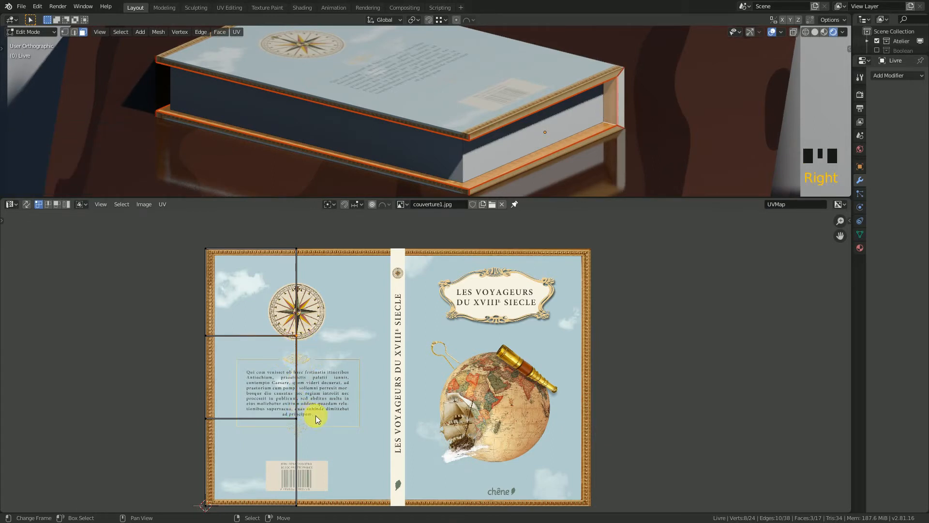
{"action": "key", "text": "b"}
{"action": "left_click_drag", "start_coordinate": [363, 513], "coordinate": [162, 236]}
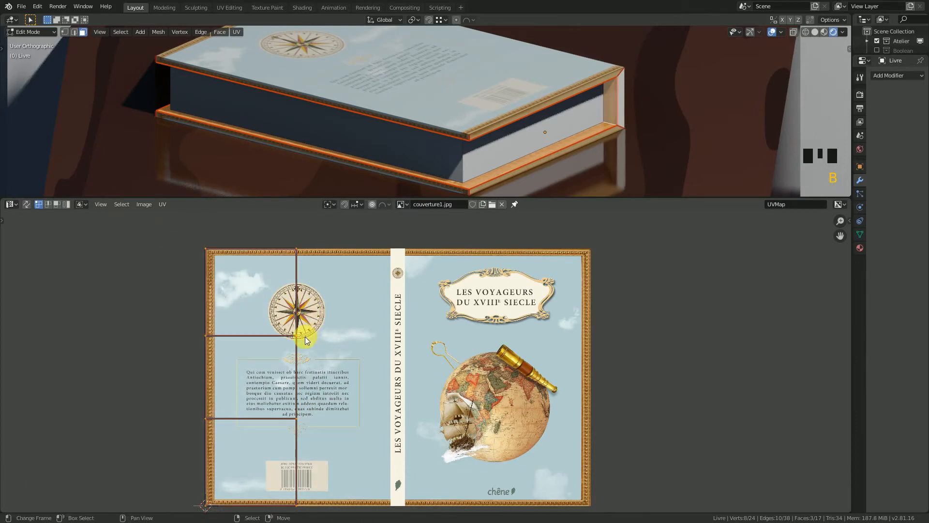
{"action": "key", "text": "g"}
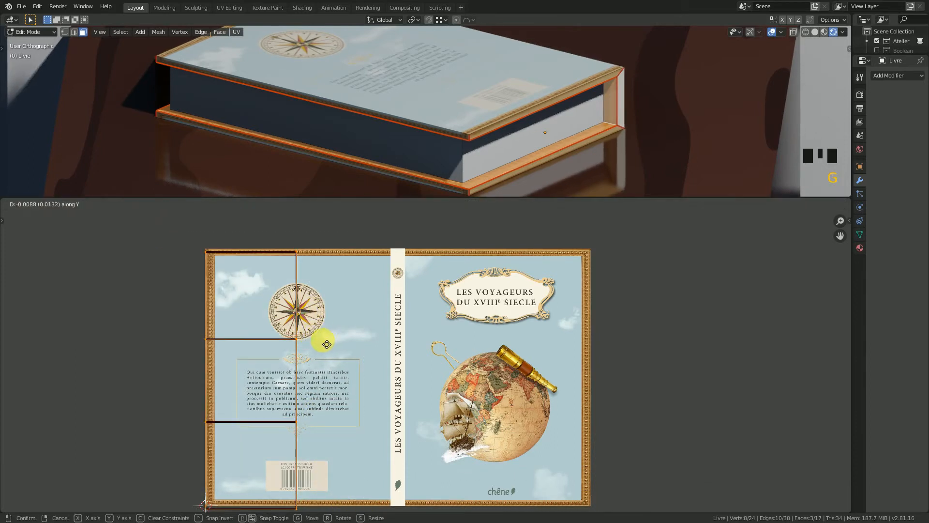
{"action": "key", "text": "x"}
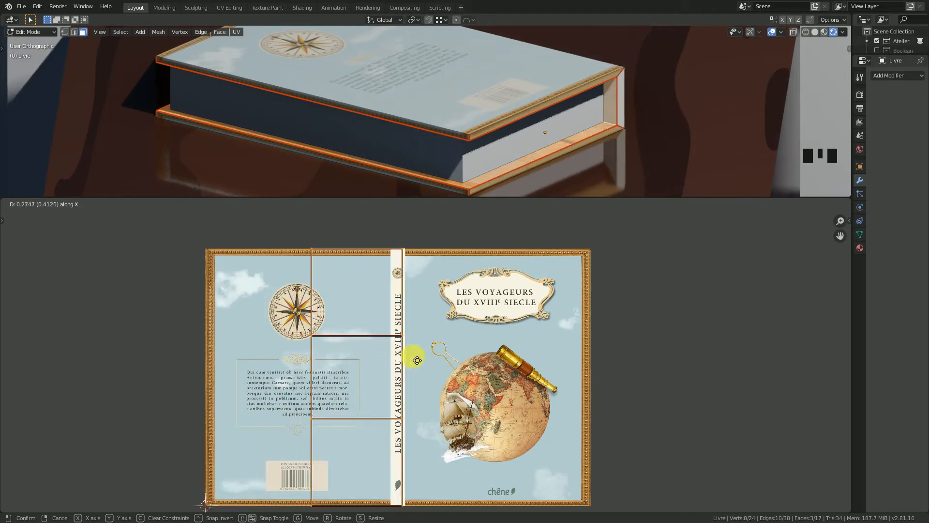
{"action": "left_click", "coordinate": [457, 364]}
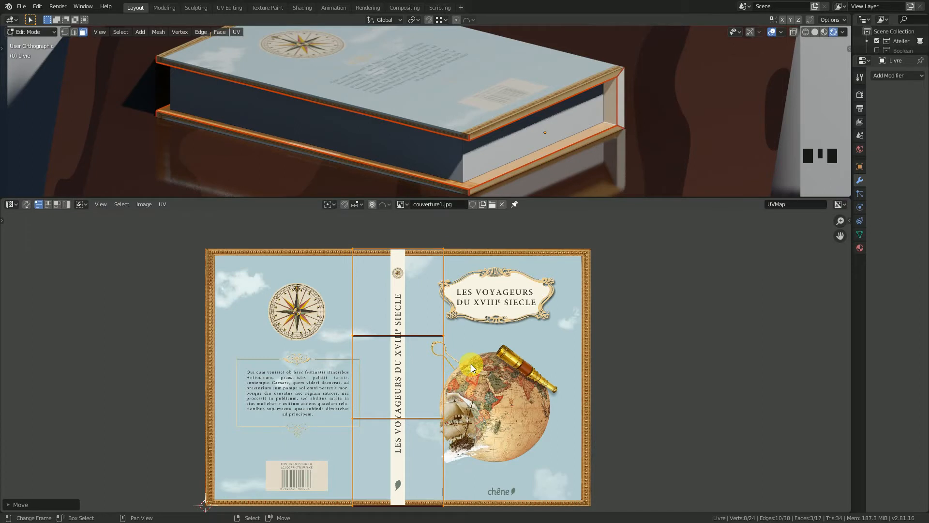
Rotate the inside-cover UVs by 90°.
{"action": "type", "text": "r180"}
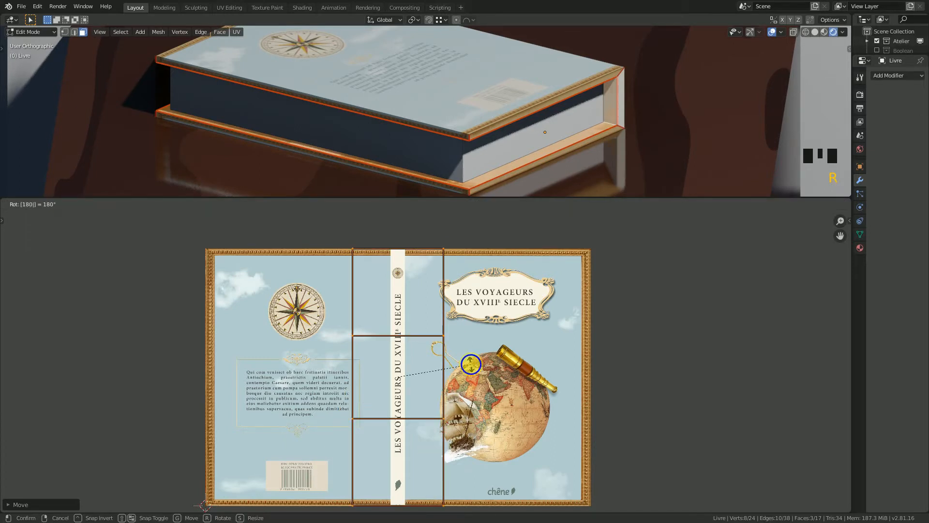
{"action": "key", "text": "BackSpace"}
{"action": "key", "text": "BackSpace"}
{"action": "key", "text": "BackSpace"}
{"action": "type", "text": "90"}
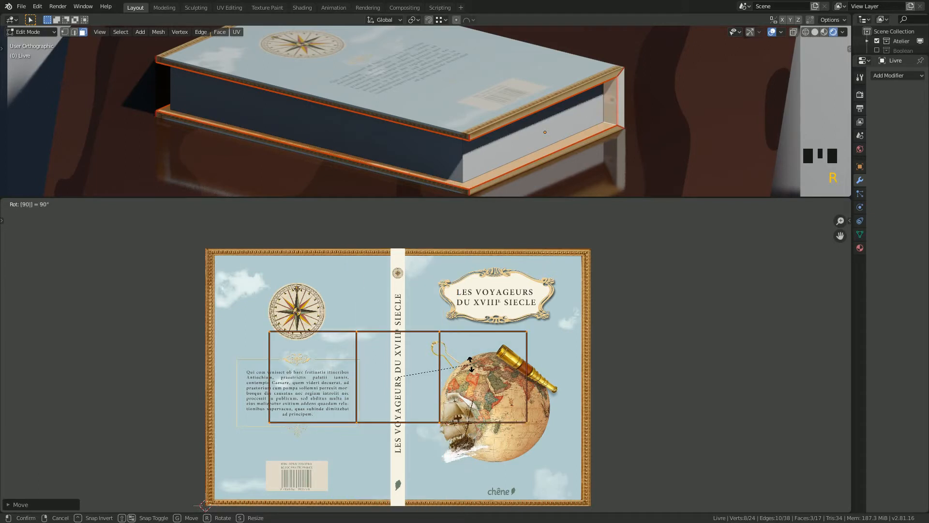
{"action": "left_click", "coordinate": [471, 364]}
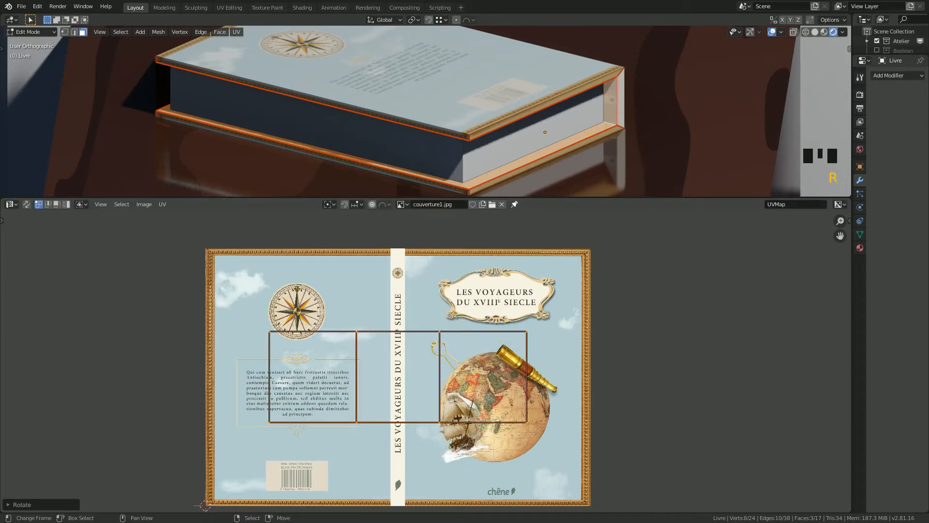
Scale the inside-cover UVs by about 1.48 along X and about 2.8 along Y to cover the whole cover image.
{"action": "key", "text": "s"}
{"action": "key", "text": "x"}
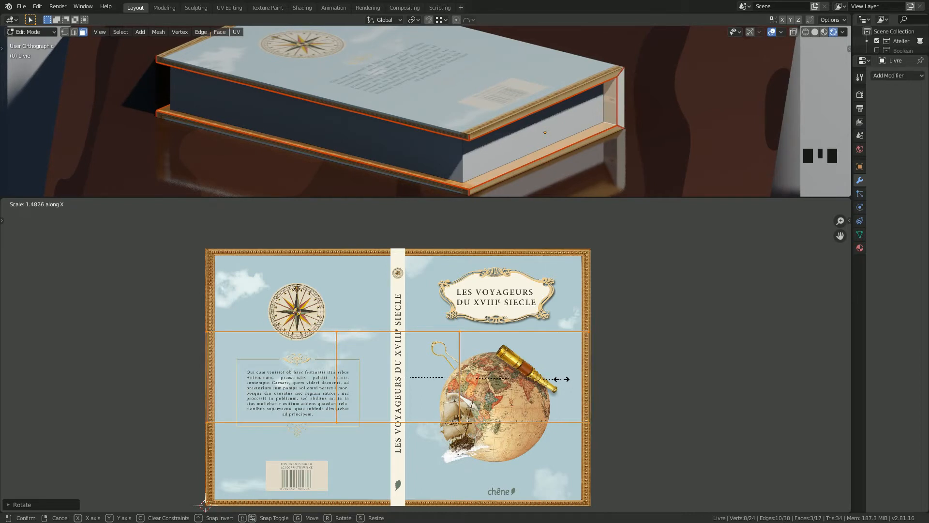
{"action": "left_click", "coordinate": [552, 388]}
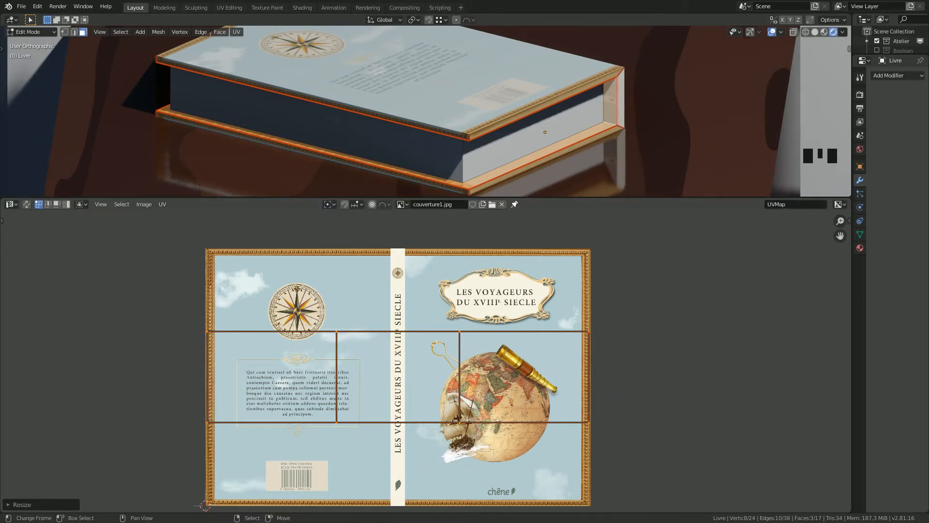
{"action": "key", "text": "s"}
{"action": "key", "text": "y"}
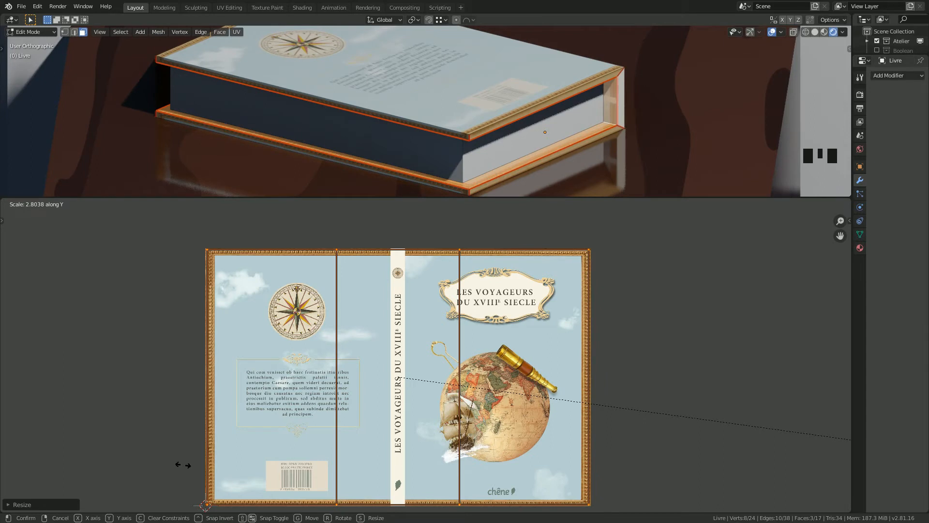
{"action": "left_click", "coordinate": [183, 465]}
Box-select the upper and lower middle UV vertices and scale them to about 0.105 along X to match the spine strip.
{"action": "right_click", "coordinate": [338, 255]}
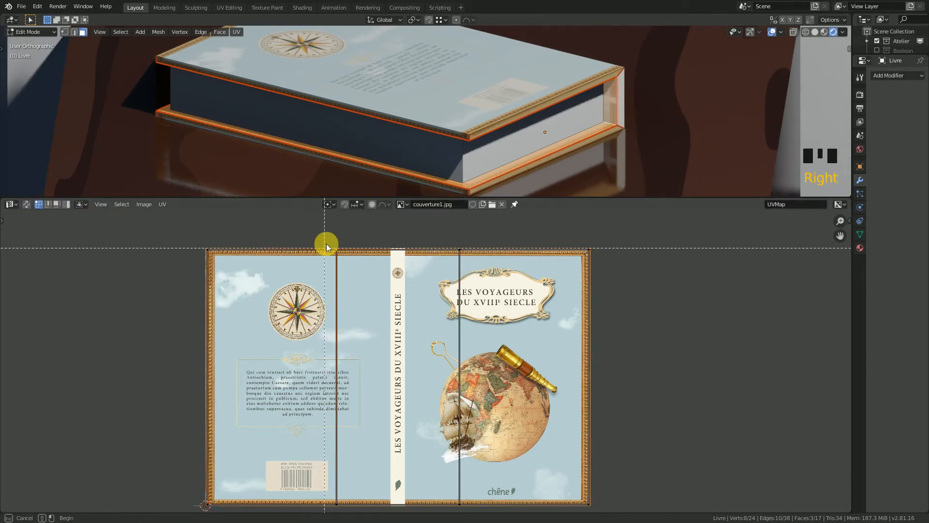
{"action": "key", "text": "b"}
{"action": "left_click_drag", "start_coordinate": [321, 243], "coordinate": [473, 507]}
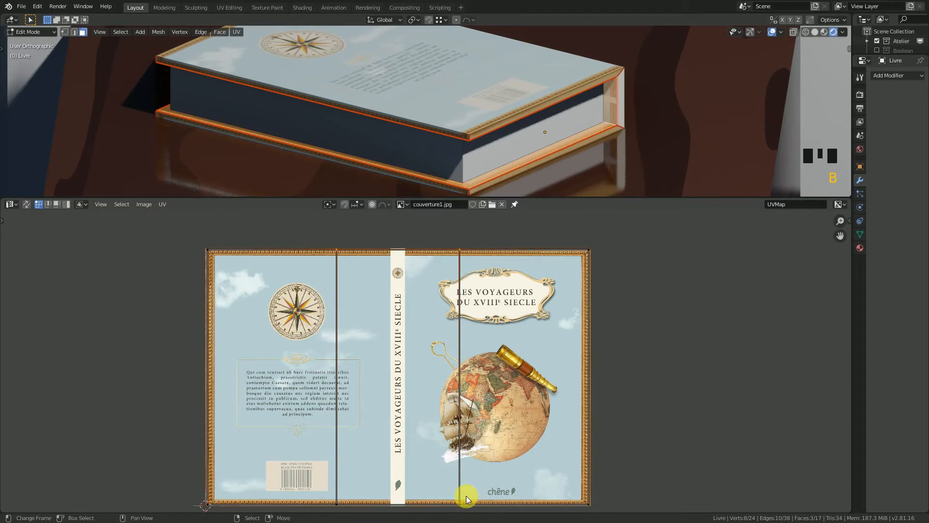
{"action": "key", "text": "b"}
{"action": "left_click_drag", "start_coordinate": [328, 483], "coordinate": [464, 517]}
{"action": "key", "text": "s"}
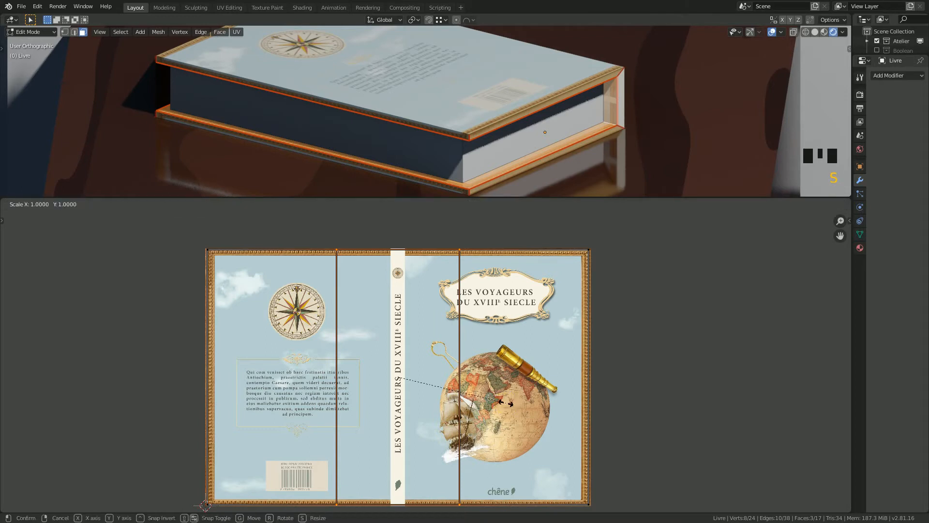
{"action": "key", "text": "x"}
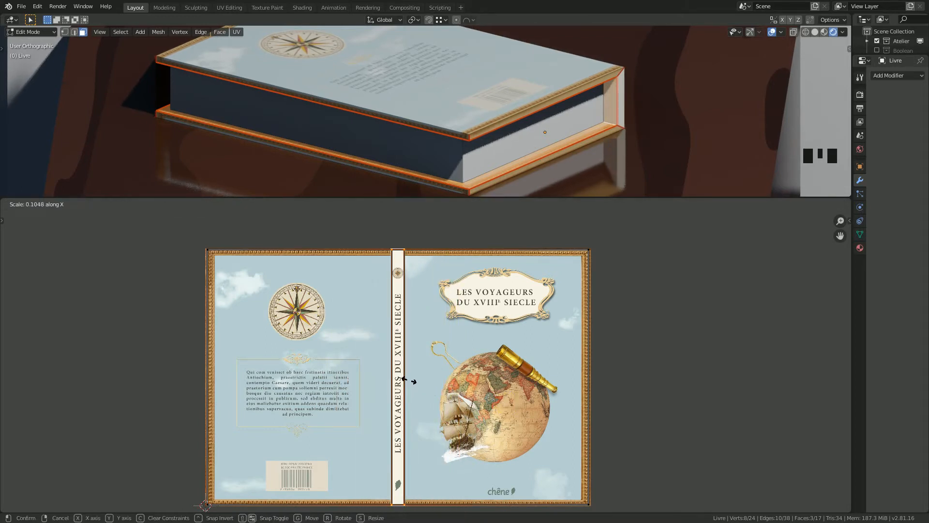
{"action": "left_click", "coordinate": [410, 382]}
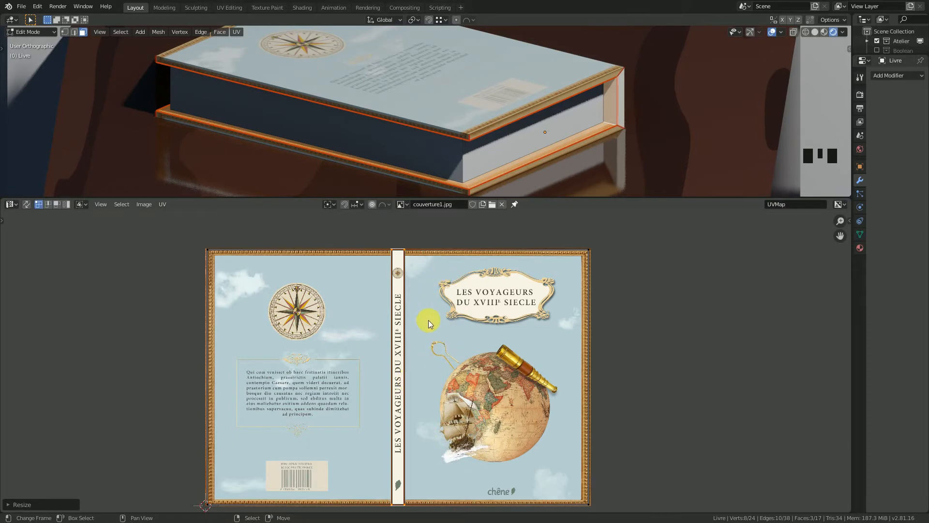
Return to Object Mode and view the textured book on its drawer cabinet from farther away.
{"action": "key", "text": "Tab"}
{"action": "scroll", "coordinate": [365, 130], "scroll_direction": "down", "scroll_amount": 4}
{"action": "middle_click_drag", "start_coordinate": [365, 129], "coordinate": [441, 125]}
{"action": "scroll", "coordinate": [378, 118], "scroll_direction": "down", "scroll_amount": 2}
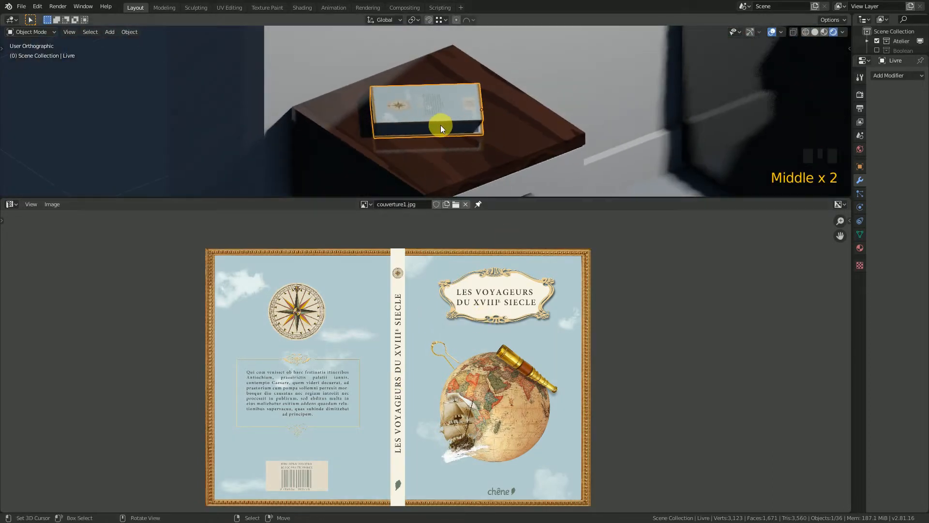
{"action": "scroll", "coordinate": [439, 124], "scroll_direction": "down", "scroll_amount": 2}
Switch the image area to the Shader Editor and show the book's Livre 1 material nodes.
{"action": "left_click", "coordinate": [11, 204]}
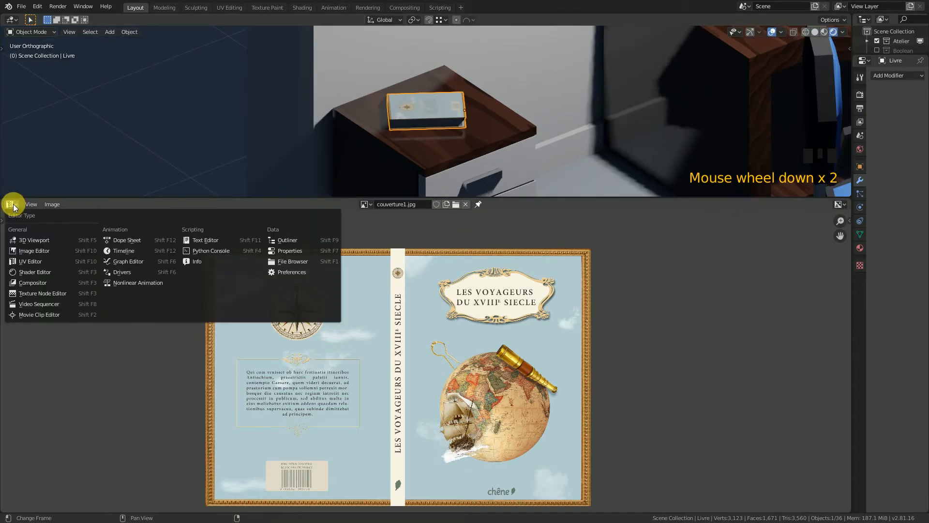
{"action": "left_click", "coordinate": [44, 273]}
{"action": "scroll", "coordinate": [602, 332], "scroll_direction": "down", "scroll_amount": 4}
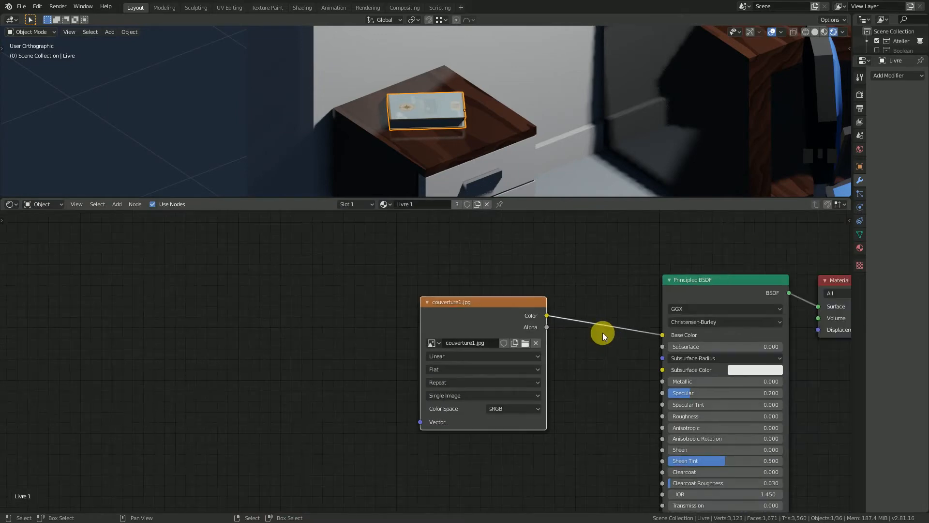
{"action": "middle_click_drag", "start_coordinate": [603, 333], "coordinate": [459, 339]}
Enlarge the 3D Viewport, reframe the Livre 1 nodes, widen the Properties editor and display the book's material slots.
{"action": "left_click_drag", "start_coordinate": [550, 198], "coordinate": [542, 330]}
{"action": "scroll", "coordinate": [532, 406], "scroll_direction": "down", "scroll_amount": 2}
{"action": "middle_click_drag", "start_coordinate": [532, 406], "coordinate": [435, 382]}
{"action": "scroll", "coordinate": [427, 397], "scroll_direction": "up", "scroll_amount": 4}
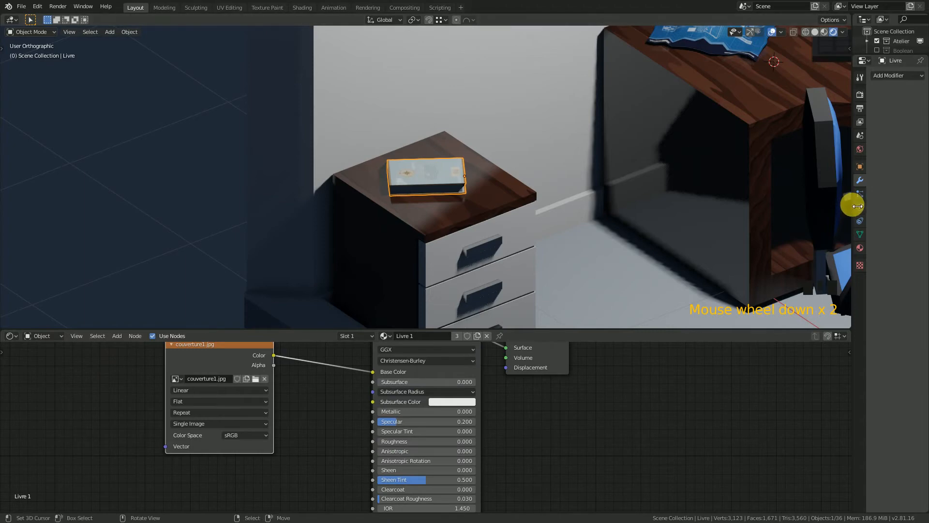
{"action": "left_click_drag", "start_coordinate": [851, 205], "coordinate": [620, 203]}
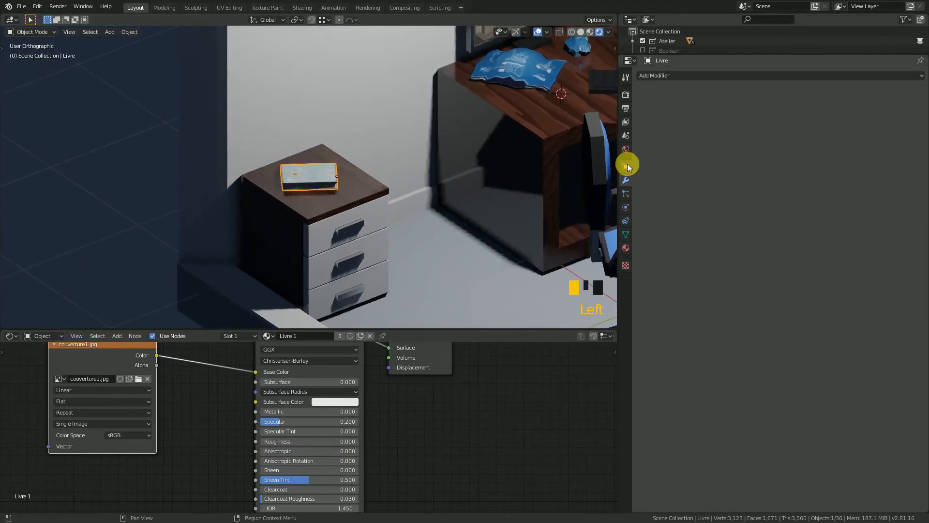
{"action": "left_click", "coordinate": [625, 248]}
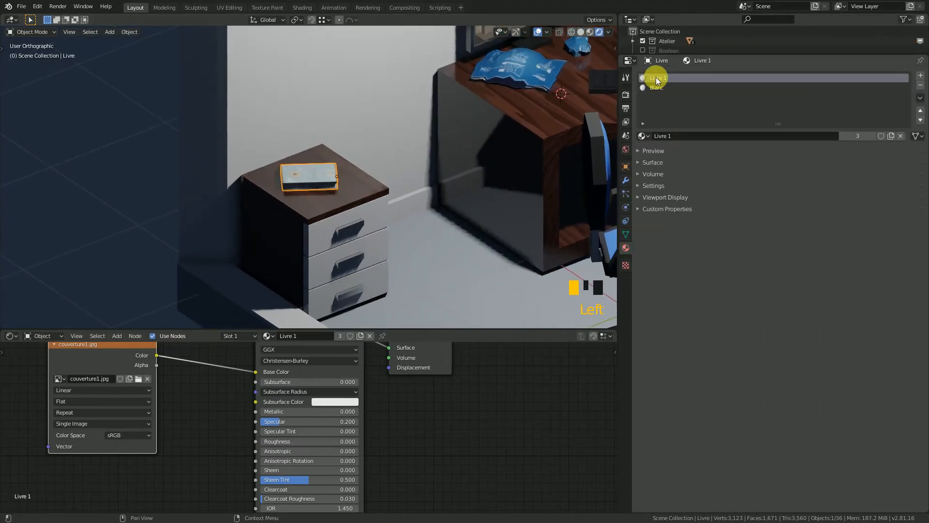
Frame the Livre 1 node tree, move the couverture1.jpg texture node closer to the Principled BSDF and show the shader's lower settings.
{"action": "key", "text": "Home"}
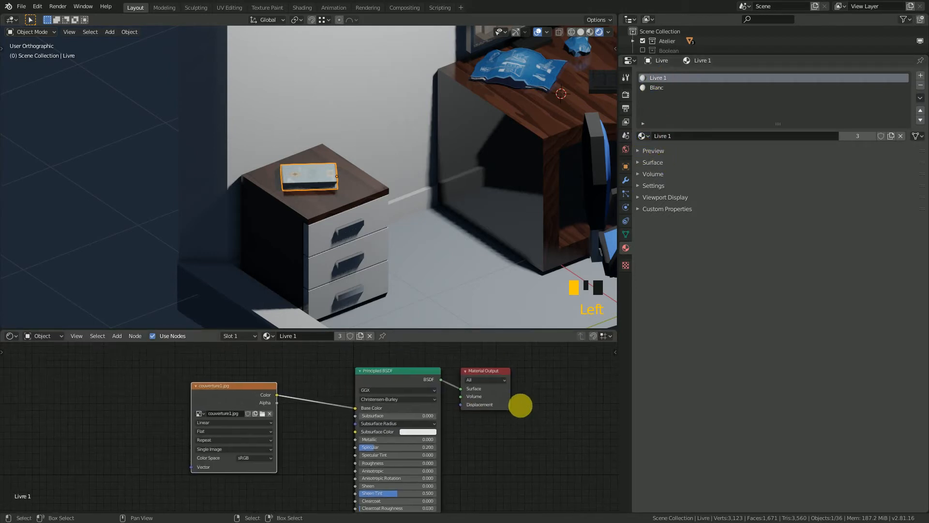
{"action": "left_click_drag", "start_coordinate": [249, 396], "coordinate": [315, 376]}
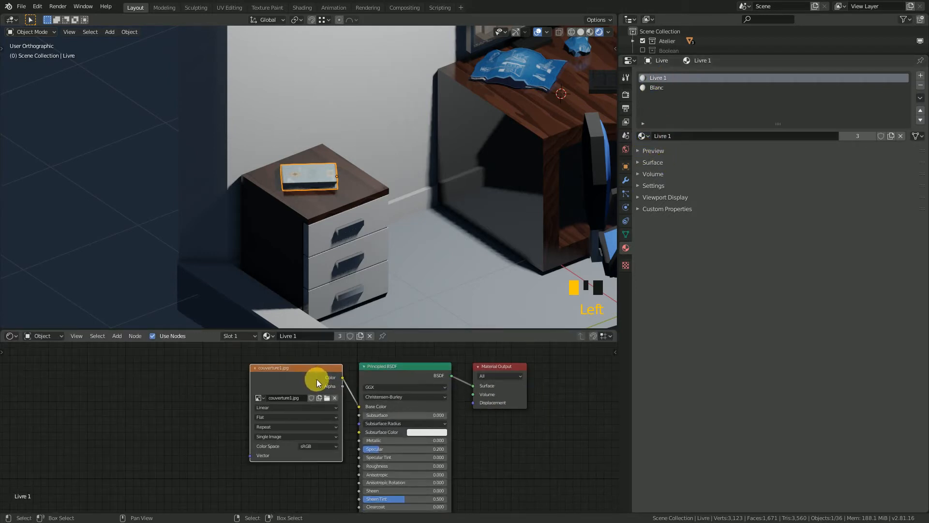
{"action": "middle_click_drag", "start_coordinate": [534, 440], "coordinate": [527, 396]}
{"action": "scroll", "coordinate": [300, 382], "scroll_direction": "up", "scroll_amount": 2}
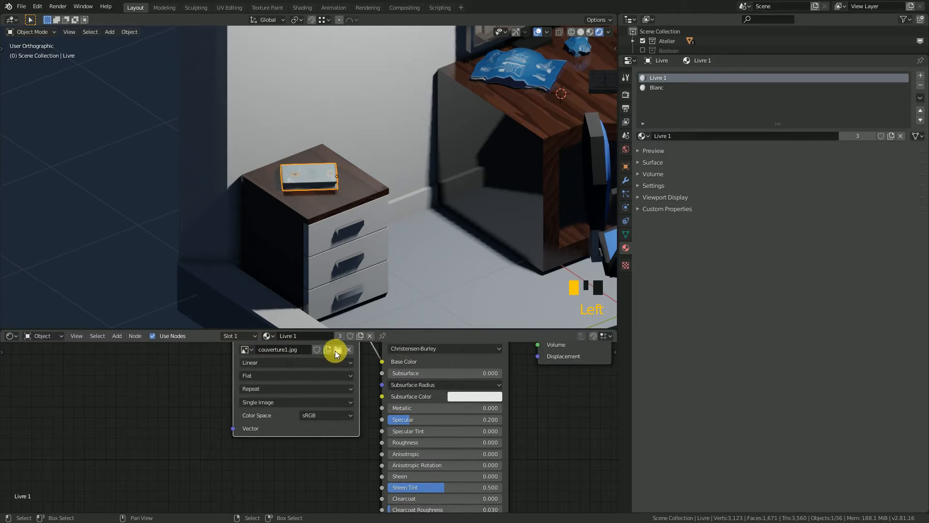
{"action": "scroll", "coordinate": [470, 455], "scroll_direction": "down", "scroll_amount": 1}
{"action": "middle_click_drag", "start_coordinate": [477, 453], "coordinate": [431, 426]}
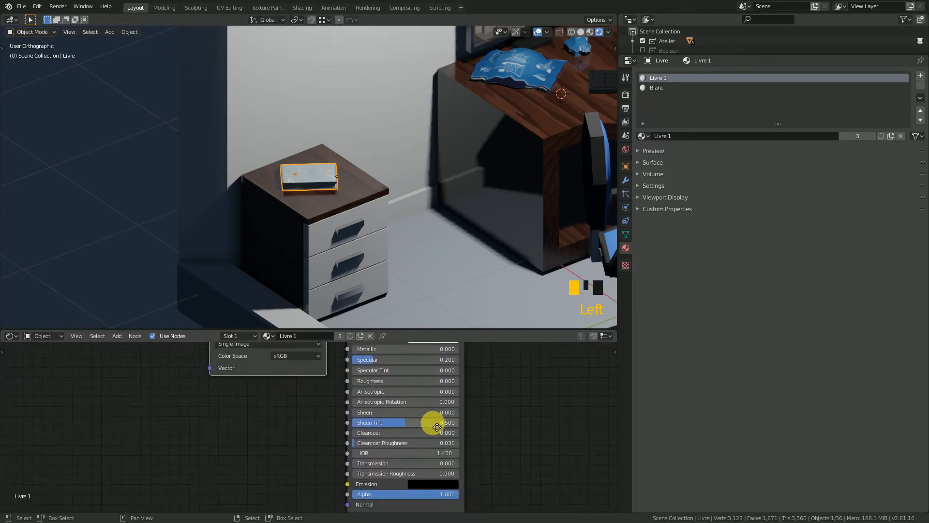
Zoom in on the book and enlarge the 3D Viewport by shrinking the Shader Editor and narrowing the Properties editor.
{"action": "scroll", "coordinate": [334, 164], "scroll_direction": "up", "scroll_amount": 3}
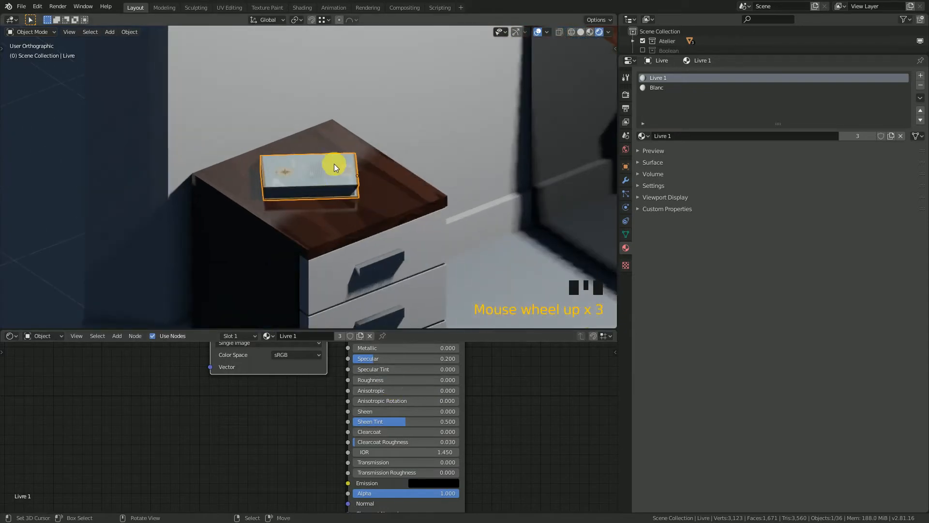
{"action": "middle_click_drag", "start_coordinate": [398, 386], "coordinate": [437, 407]}
{"action": "scroll", "coordinate": [407, 419], "scroll_direction": "down", "scroll_amount": 5}
{"action": "left_click_drag", "start_coordinate": [538, 329], "coordinate": [533, 424]}
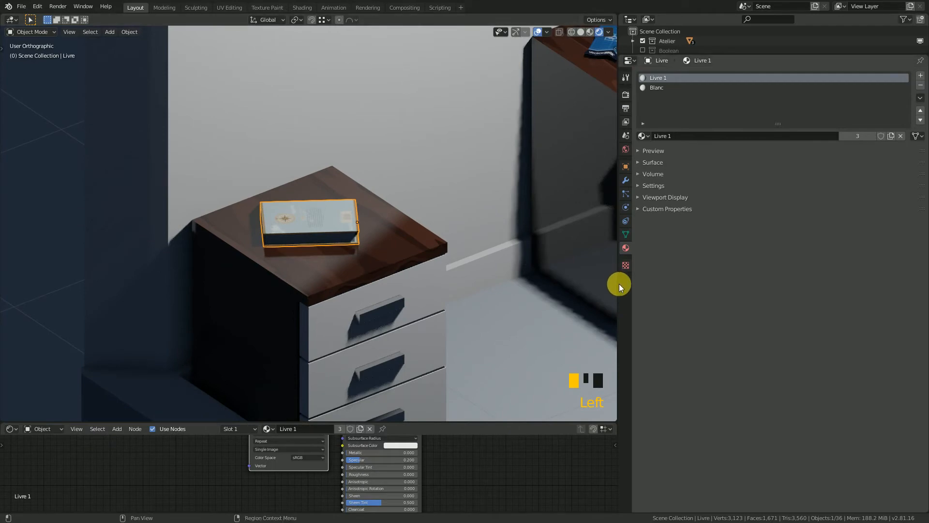
{"action": "left_click_drag", "start_coordinate": [619, 284], "coordinate": [804, 289]}
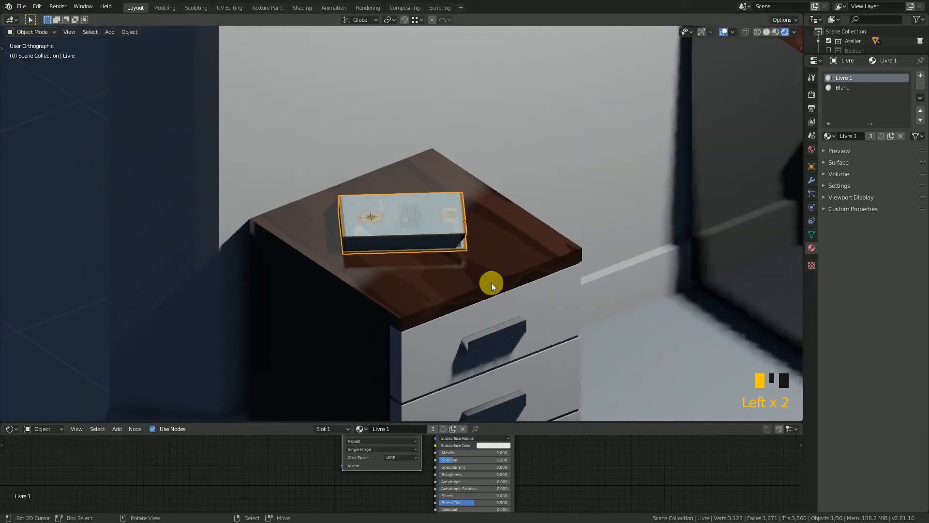
Examine the whole office scene, including the wall shelves, monitors and the objects on the desk.
{"action": "scroll", "coordinate": [510, 229], "scroll_direction": "down", "scroll_amount": 4}
{"action": "middle_click_drag", "start_coordinate": [510, 242], "coordinate": [460, 318], "text": "shift"}
{"action": "scroll", "coordinate": [514, 234], "scroll_direction": "down", "scroll_amount": 3}
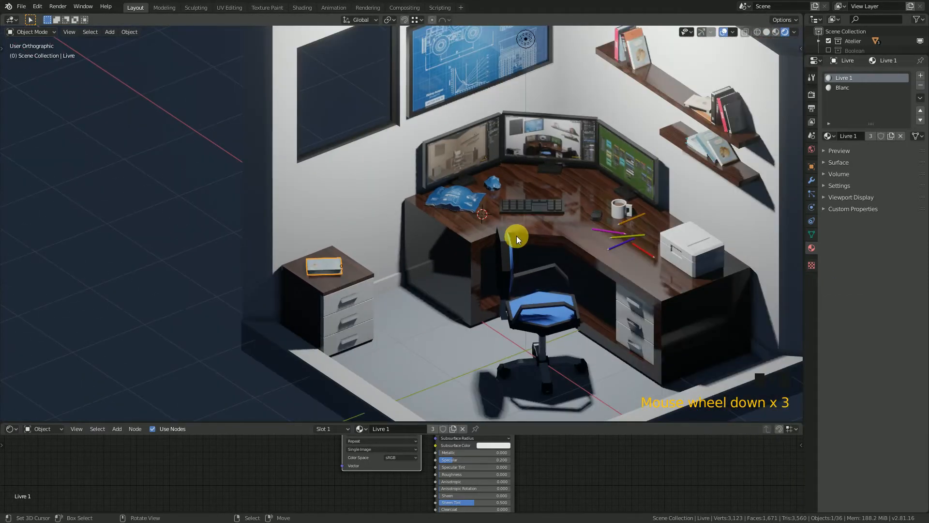
{"action": "middle_click_drag", "start_coordinate": [517, 236], "coordinate": [466, 242], "text": "shift"}
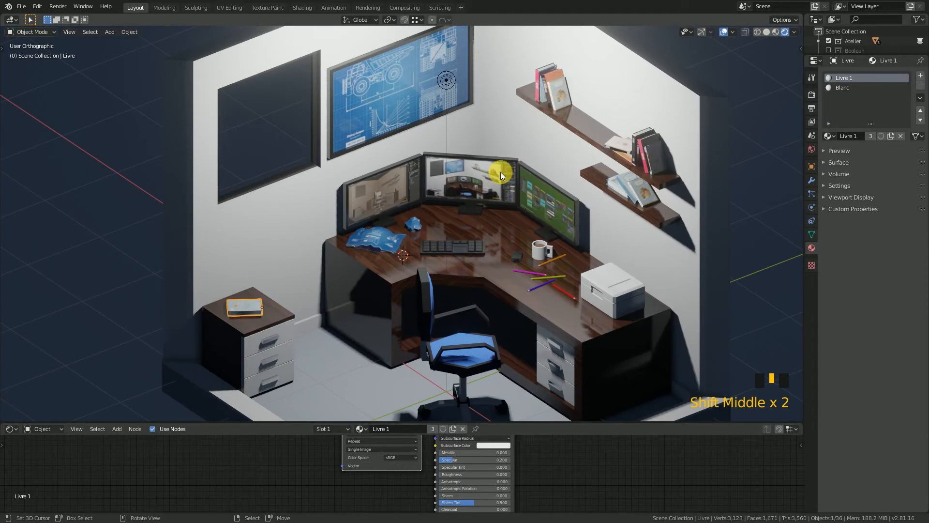
{"action": "scroll", "coordinate": [480, 191], "scroll_direction": "up", "scroll_amount": 2}
{"action": "middle_click_drag", "start_coordinate": [480, 190], "coordinate": [524, 217], "text": "shift"}
{"action": "middle_click_drag", "start_coordinate": [526, 169], "coordinate": [498, 147]}
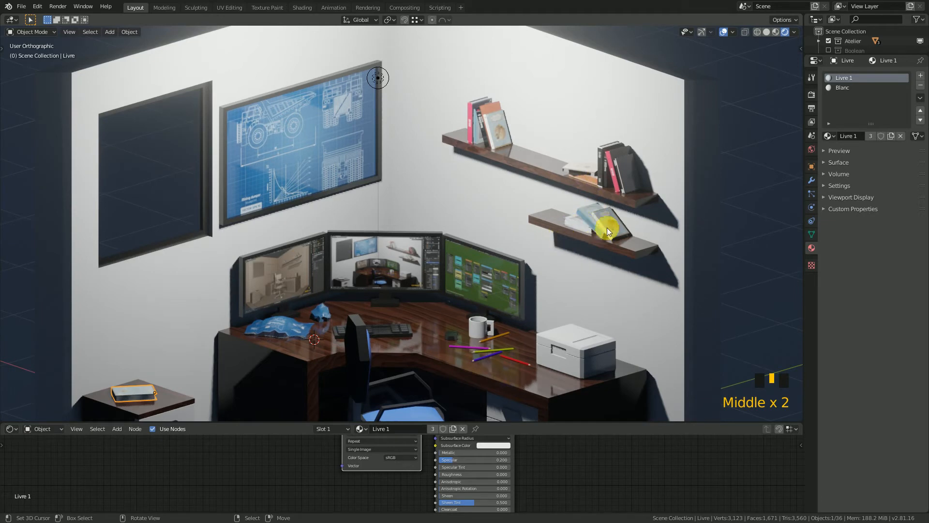
{"action": "scroll", "coordinate": [423, 287], "scroll_direction": "down", "scroll_amount": 2}
{"action": "middle_click_drag", "start_coordinate": [422, 286], "coordinate": [435, 187], "text": "shift"}
{"action": "middle_click_drag", "start_coordinate": [470, 232], "coordinate": [449, 243]}
{"action": "scroll", "coordinate": [452, 258], "scroll_direction": "up", "scroll_amount": 2}
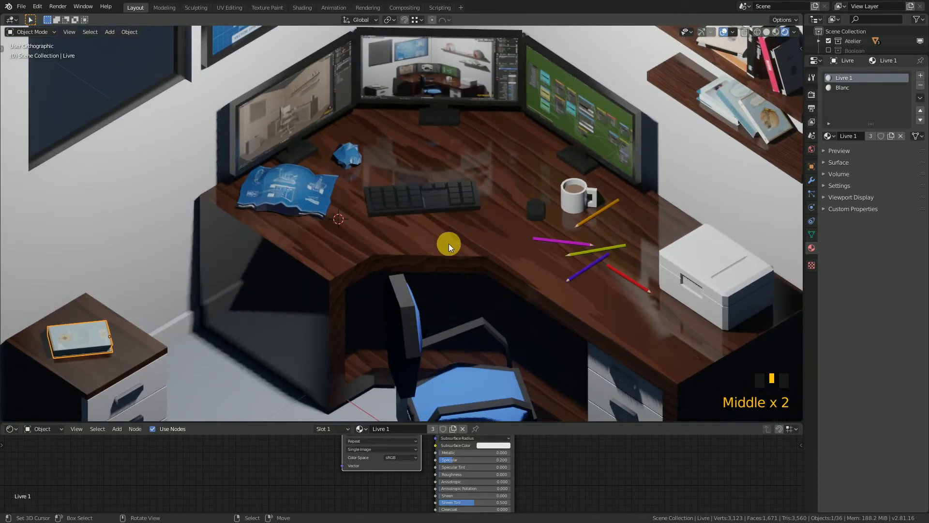
Select the keyboard, widen the Properties editor and display the surface settings of its Noir Glossy material.
{"action": "right_click", "coordinate": [411, 202]}
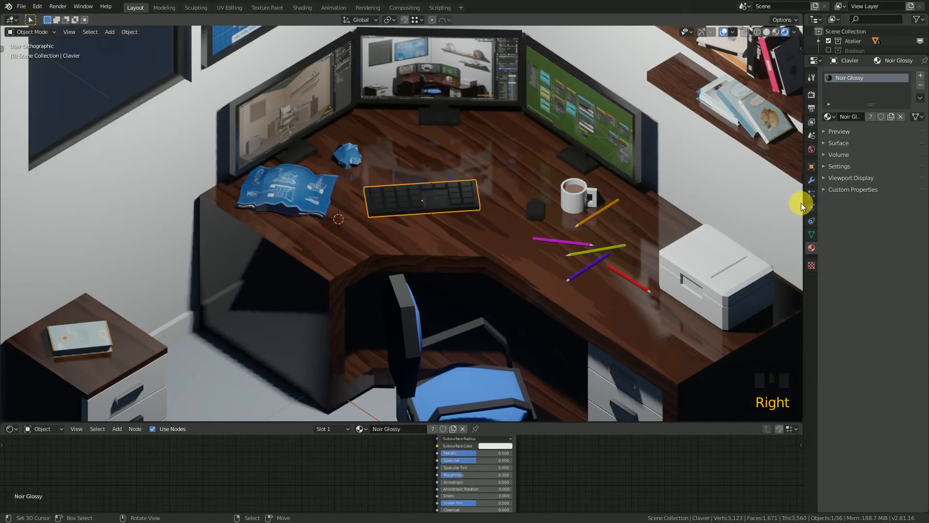
{"action": "left_click_drag", "start_coordinate": [803, 207], "coordinate": [751, 204]}
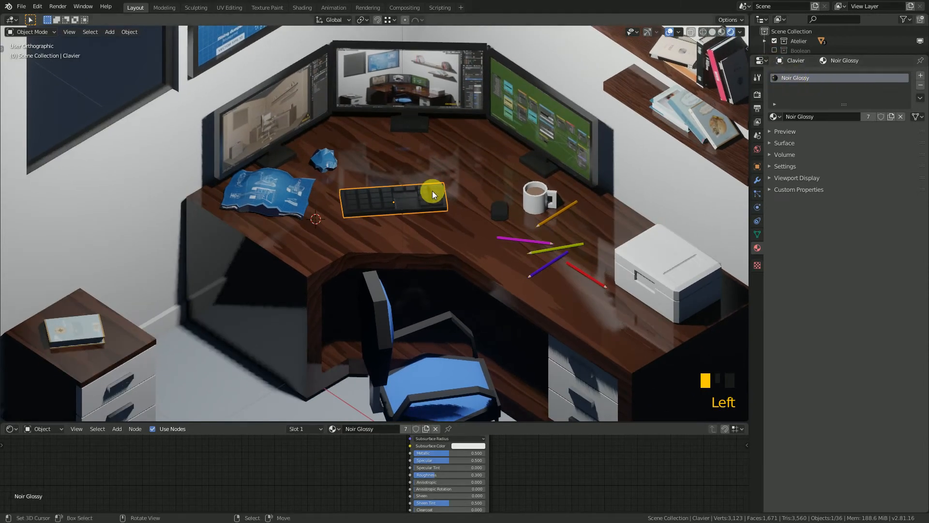
{"action": "middle_click_drag", "start_coordinate": [479, 192], "coordinate": [450, 174]}
{"action": "left_click", "coordinate": [774, 146]}
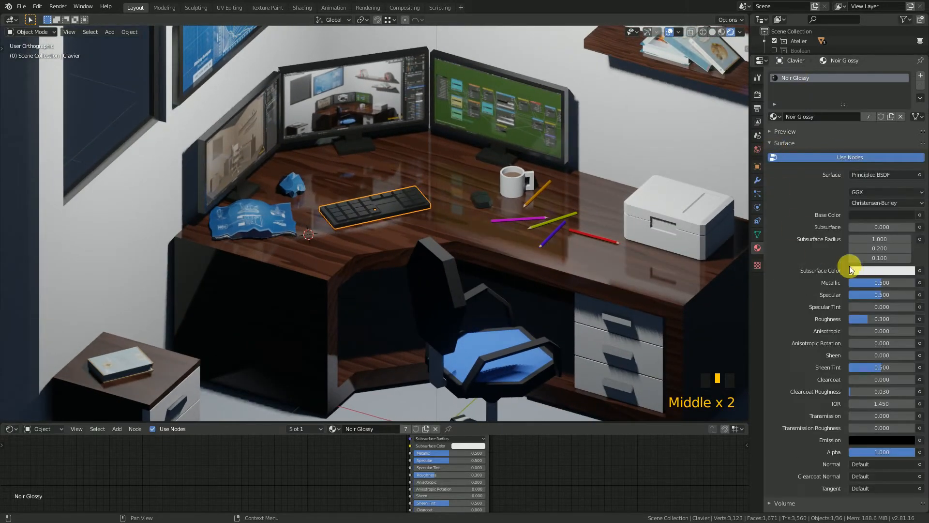
{"action": "scroll", "coordinate": [850, 265], "scroll_direction": "down", "scroll_amount": 2}
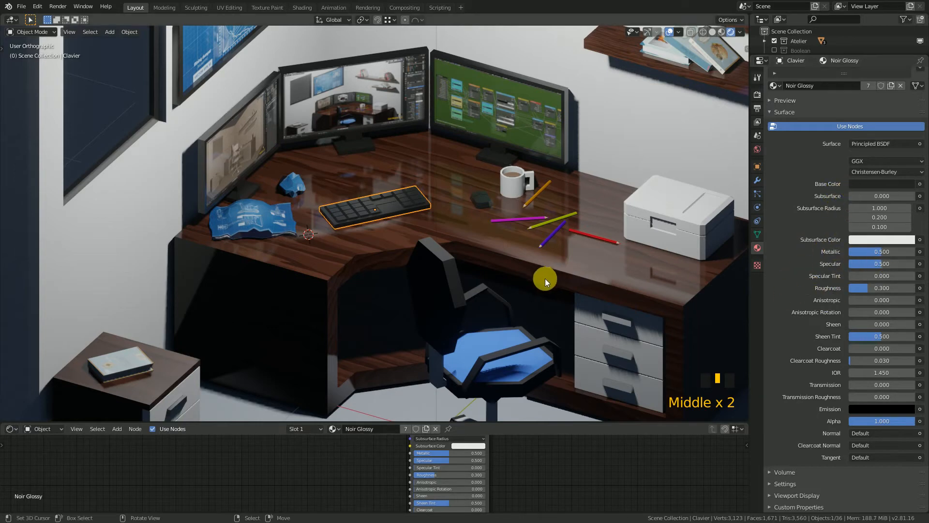
Select the coffee mug on the desk and display its Blanc Glossy.001 and Material slots.
{"action": "middle_click_drag", "start_coordinate": [539, 233], "coordinate": [546, 260], "text": "shift"}
{"action": "scroll", "coordinate": [546, 260], "scroll_direction": "up", "scroll_amount": 2}
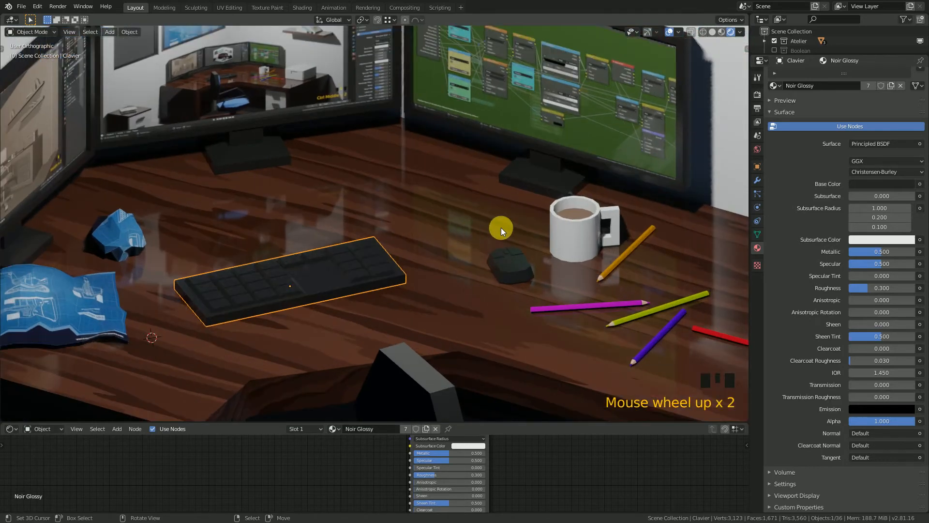
{"action": "middle_click_drag", "start_coordinate": [502, 228], "coordinate": [504, 226]}
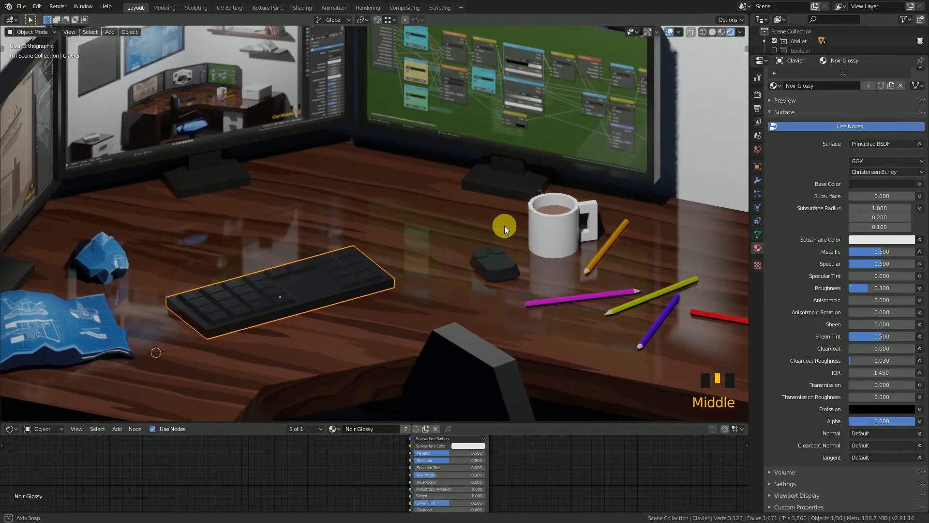
{"action": "scroll", "coordinate": [500, 226], "scroll_direction": "down", "scroll_amount": 2}
{"action": "scroll", "coordinate": [505, 231], "scroll_direction": "up", "scroll_amount": 2}
{"action": "right_click", "coordinate": [560, 228]}
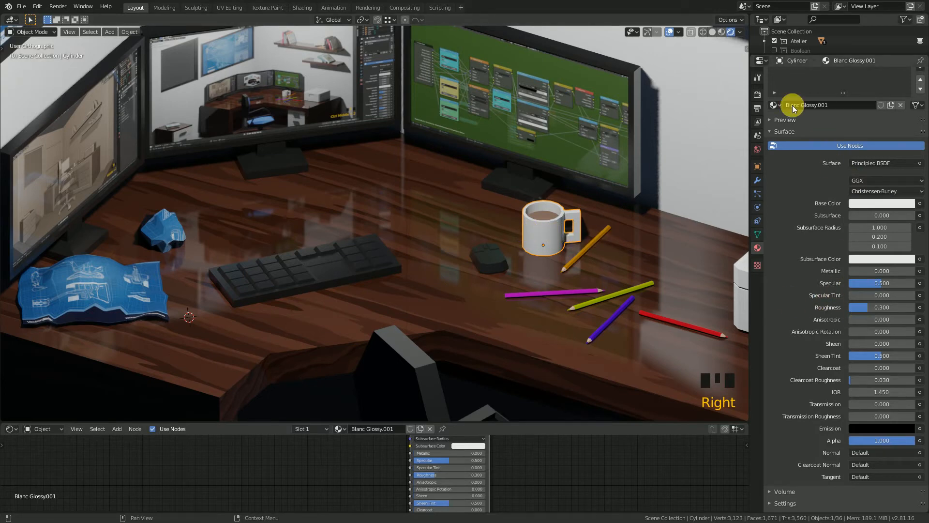
{"action": "scroll", "coordinate": [816, 113], "scroll_direction": "up", "scroll_amount": 2}
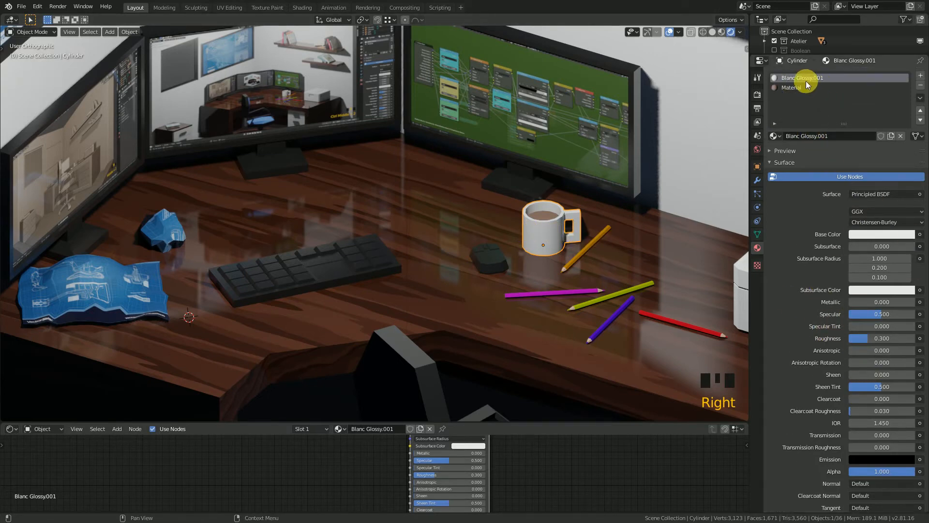
Select the monitor showing the beige room render and make its Image 2 material slot active.
{"action": "middle_click_drag", "start_coordinate": [382, 183], "coordinate": [537, 218], "text": "shift"}
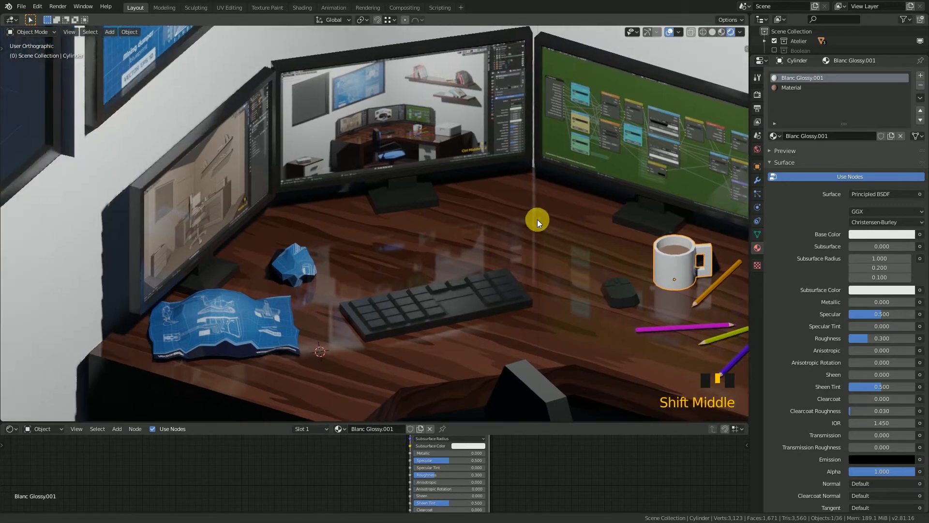
{"action": "scroll", "coordinate": [450, 203], "scroll_direction": "down", "scroll_amount": 2}
{"action": "middle_click_drag", "start_coordinate": [450, 203], "coordinate": [411, 189]}
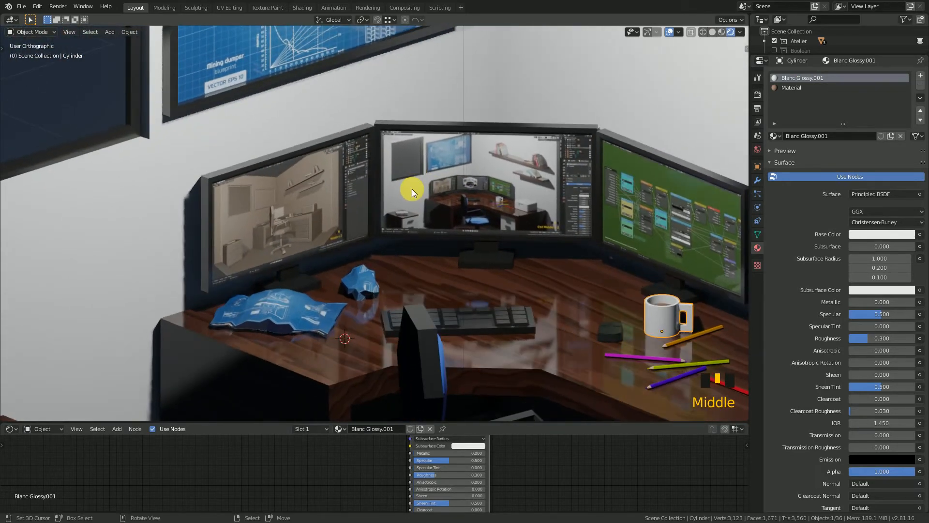
{"action": "left_click", "coordinate": [299, 194]}
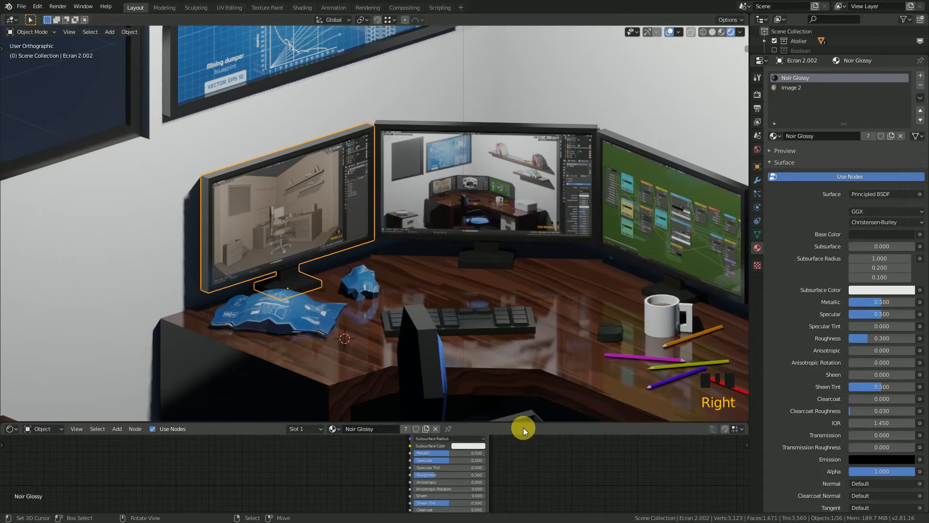
{"action": "left_click", "coordinate": [787, 88]}
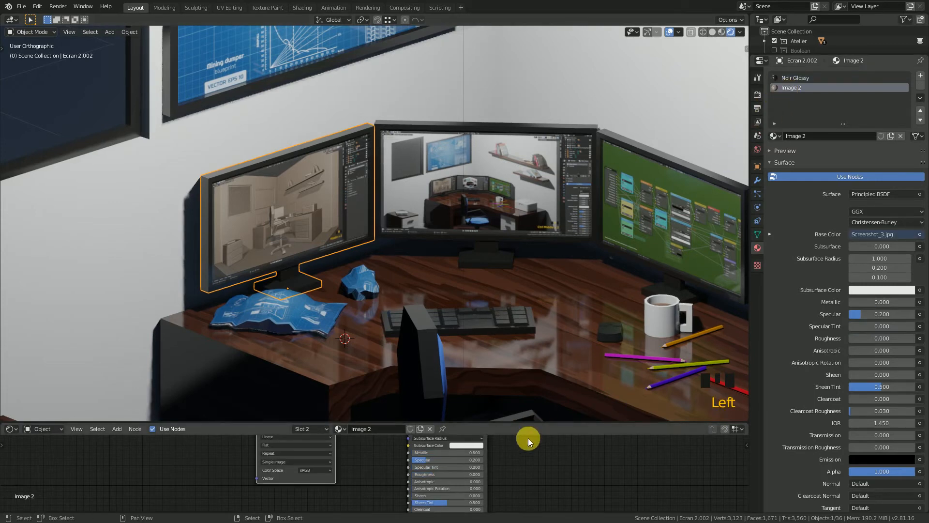
Enlarge the Shader Editor and show the Image 2 nodes down to the Principled BSDF's last inputs.
{"action": "scroll", "coordinate": [528, 439], "scroll_direction": "down", "scroll_amount": 2}
{"action": "left_click_drag", "start_coordinate": [511, 423], "coordinate": [475, 330]}
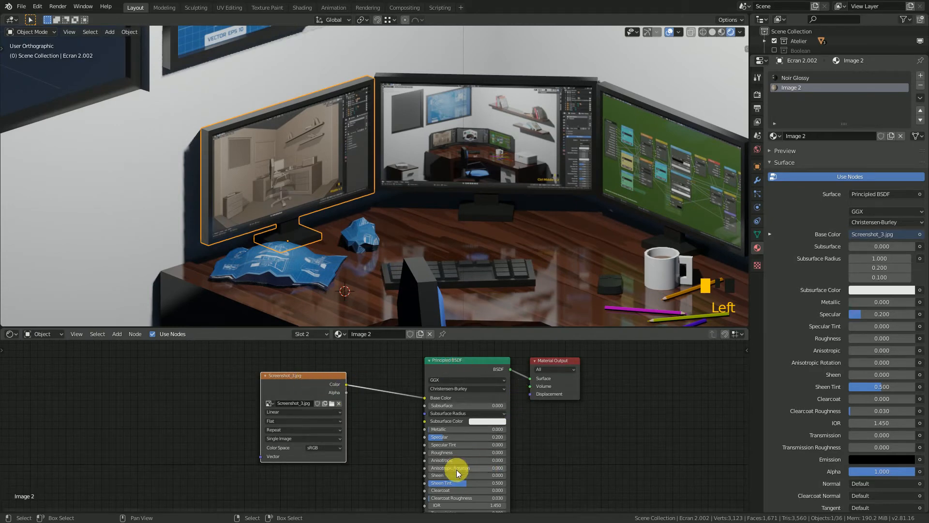
{"action": "middle_click_drag", "start_coordinate": [449, 472], "coordinate": [448, 396]}
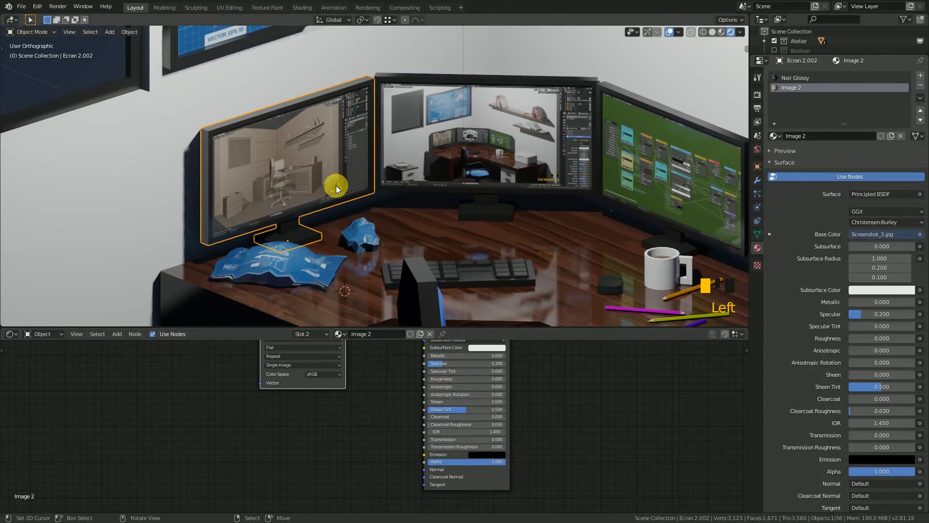
View the monitors from several angles, then display the selected monitor's Noir Glossy material.
{"action": "middle_click_drag", "start_coordinate": [336, 185], "coordinate": [426, 162]}
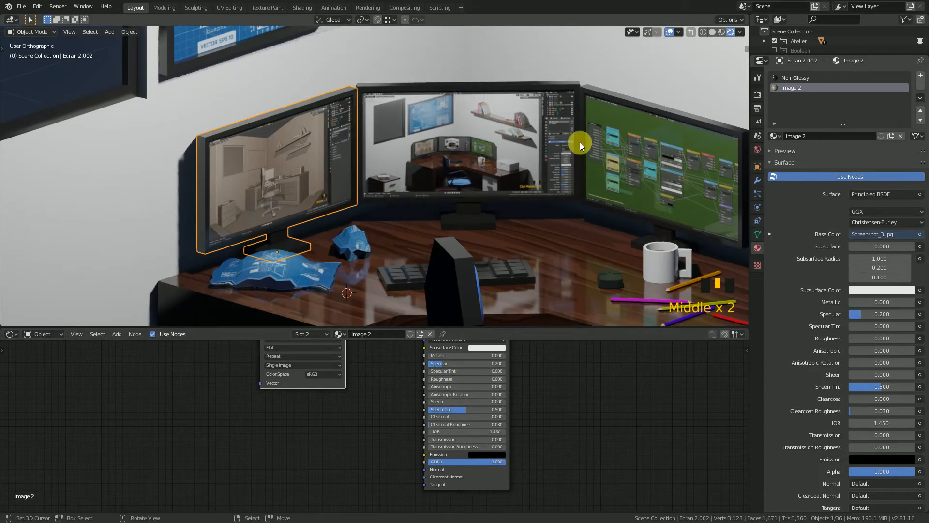
{"action": "middle_click_drag", "start_coordinate": [458, 205], "coordinate": [451, 223]}
{"action": "scroll", "coordinate": [422, 228], "scroll_direction": "down", "scroll_amount": 2}
{"action": "scroll", "coordinate": [413, 195], "scroll_direction": "up", "scroll_amount": 2}
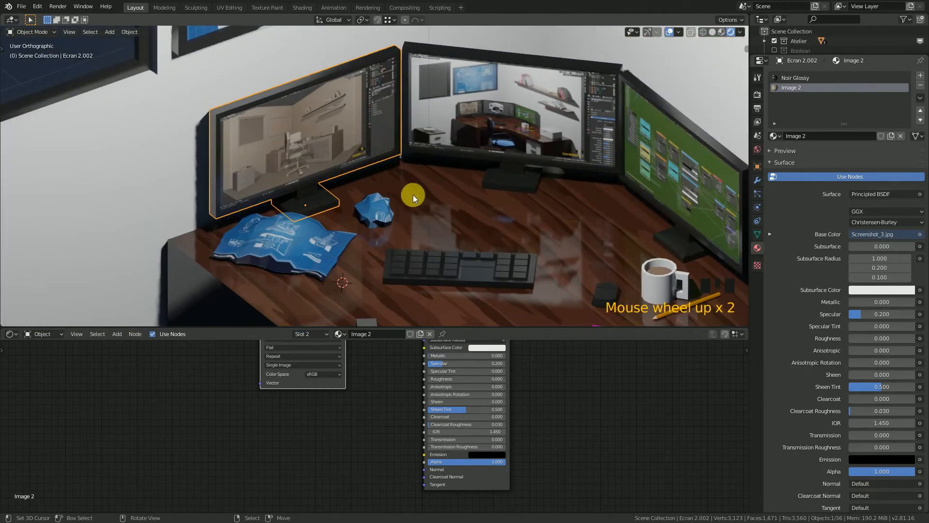
{"action": "middle_click_drag", "start_coordinate": [417, 193], "coordinate": [367, 207]}
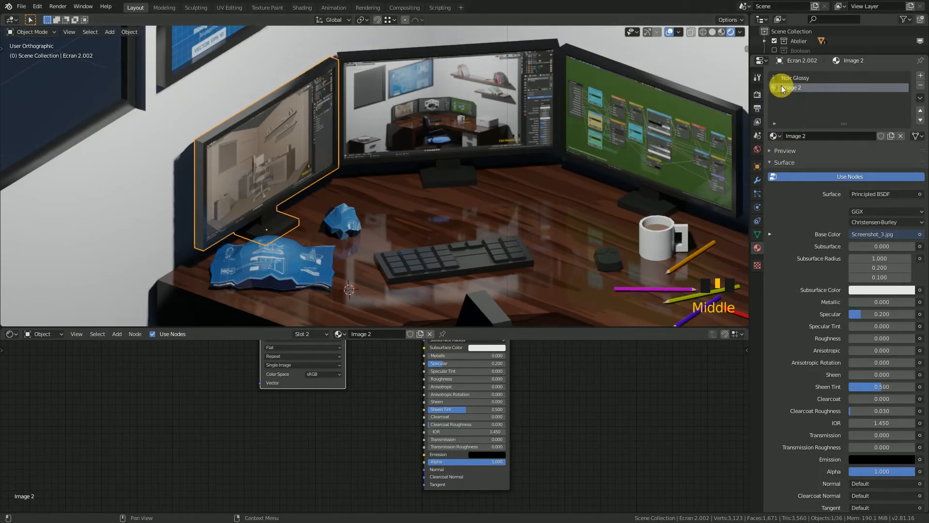
{"action": "left_click", "coordinate": [793, 78]}
{"action": "scroll", "coordinate": [362, 274], "scroll_direction": "down", "scroll_amount": 1}
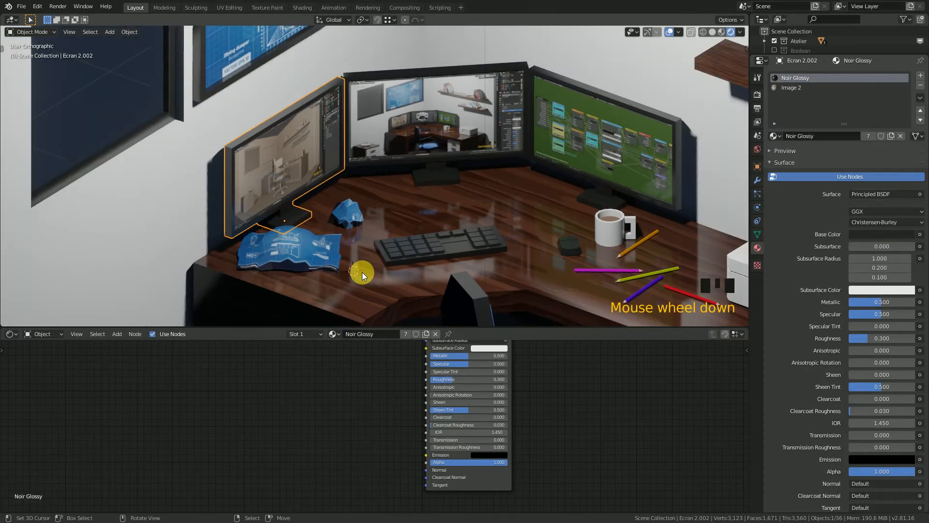
Select the crumpled blueprint sheet on the desk and move its image texture node clear of the Principled BSDF.
{"action": "middle_click_drag", "start_coordinate": [338, 277], "coordinate": [347, 224], "text": "shift"}
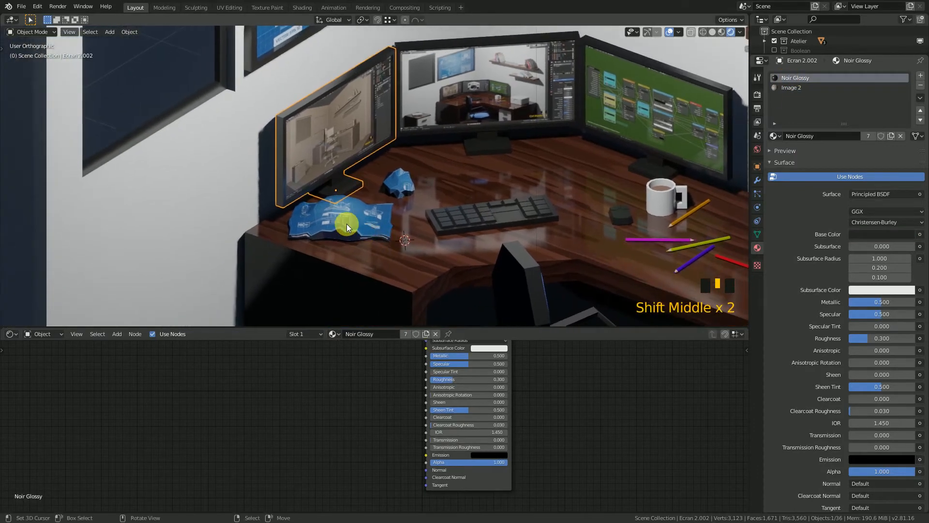
{"action": "right_click", "coordinate": [358, 227]}
{"action": "scroll", "coordinate": [402, 431], "scroll_direction": "down", "scroll_amount": 2}
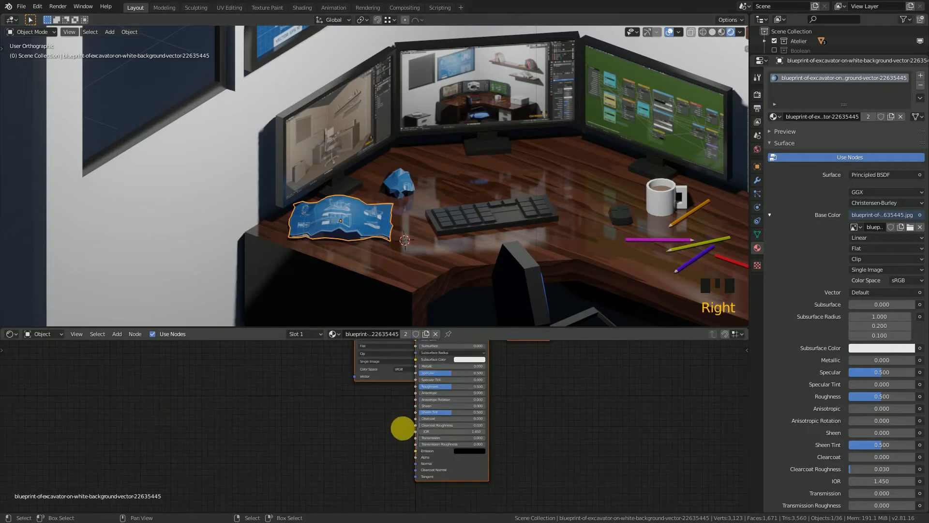
{"action": "middle_click_drag", "start_coordinate": [402, 431], "coordinate": [406, 478]}
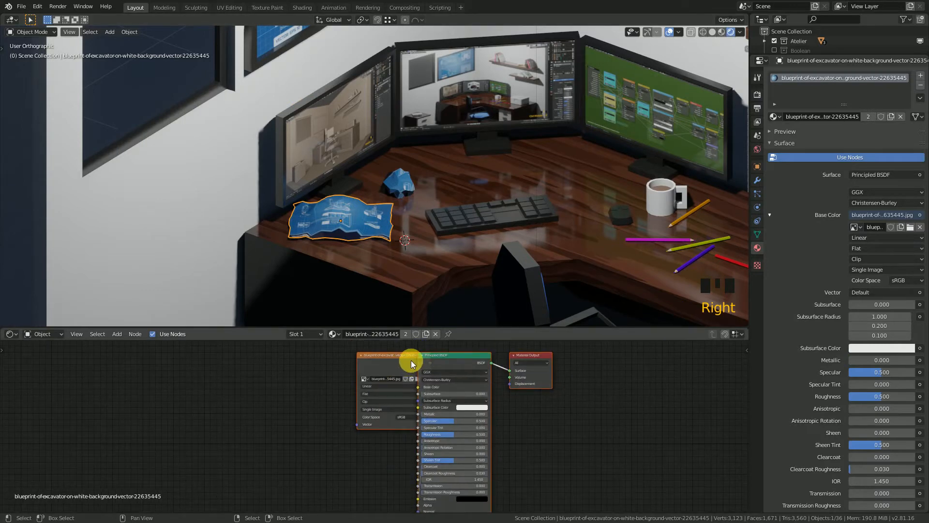
{"action": "left_click_drag", "start_coordinate": [407, 365], "coordinate": [360, 375]}
{"action": "middle_click_drag", "start_coordinate": [503, 471], "coordinate": [506, 442]}
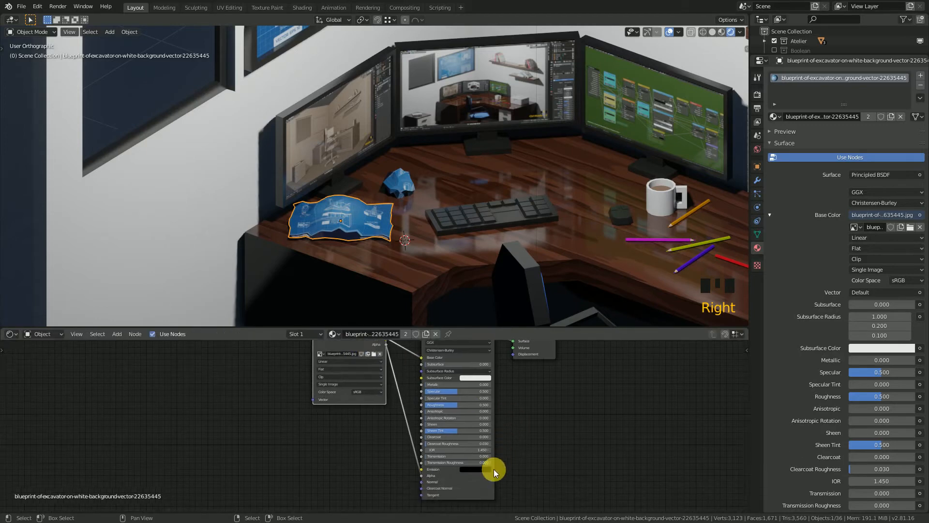
Disconnect the blueprint image texture's link from the Principled BSDF's Alpha input.
{"action": "scroll", "coordinate": [489, 471], "scroll_direction": "up", "scroll_amount": 2}
{"action": "scroll", "coordinate": [435, 488], "scroll_direction": "up", "scroll_amount": 1}
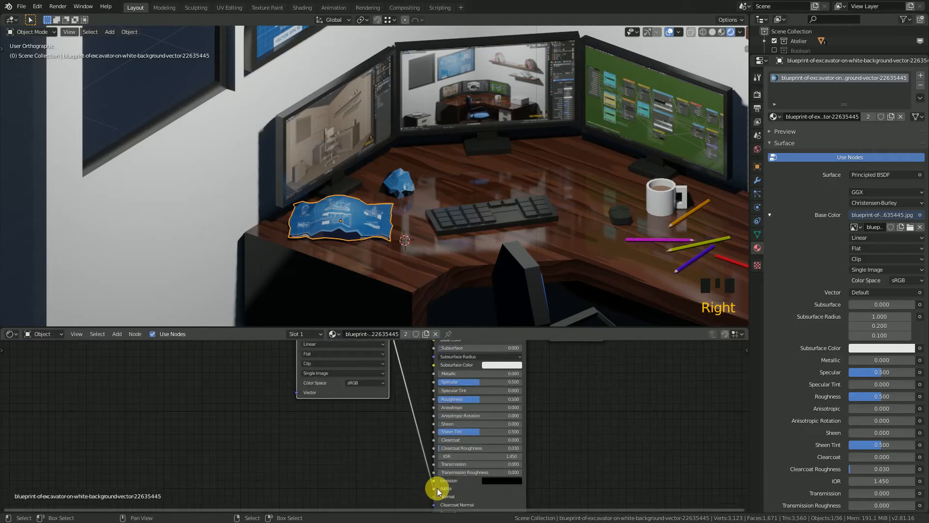
{"action": "left_click_drag", "start_coordinate": [433, 488], "coordinate": [380, 474]}
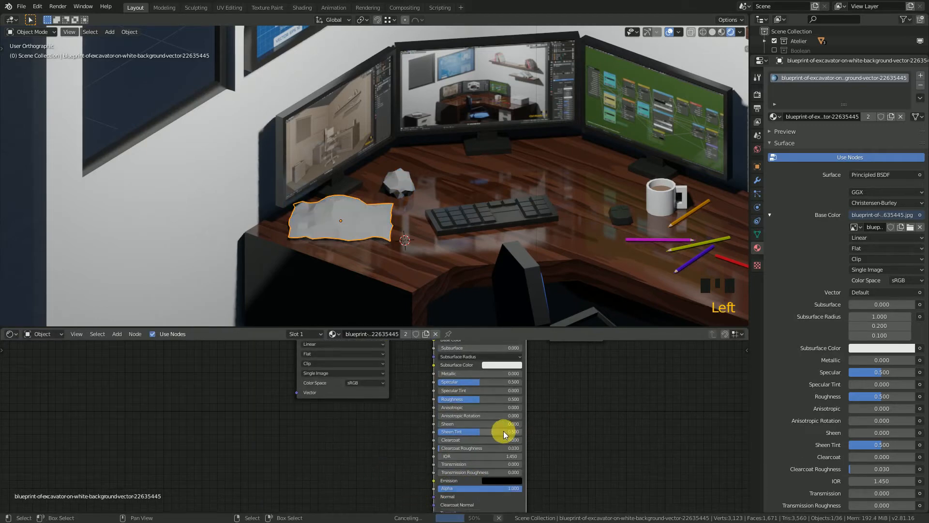
Set the blueprint sheet material's Principled BSDF Roughness to 1.000 and view the sheet on the desk.
{"action": "scroll", "coordinate": [440, 402], "scroll_direction": "down", "scroll_amount": 2}
{"action": "middle_click_drag", "start_coordinate": [462, 376], "coordinate": [463, 434]}
{"action": "scroll", "coordinate": [377, 422], "scroll_direction": "up", "scroll_amount": 2}
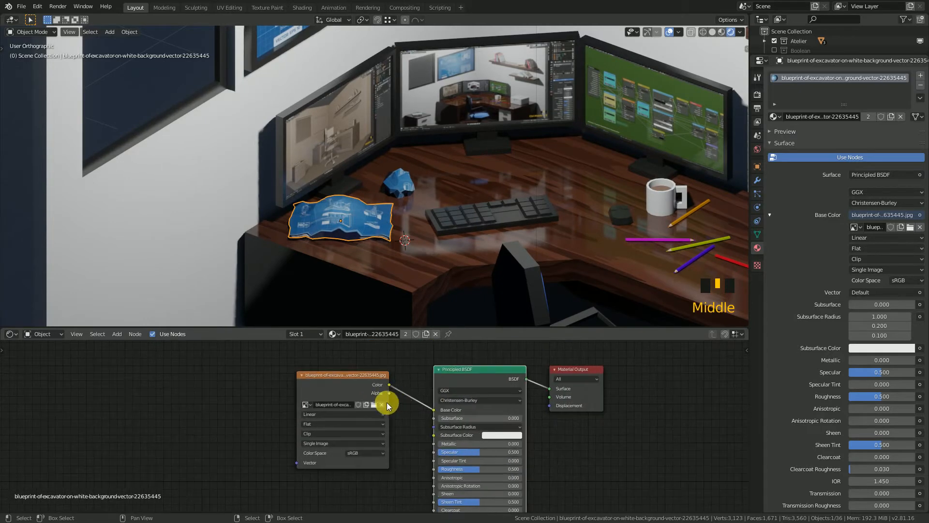
{"action": "middle_click_drag", "start_coordinate": [490, 477], "coordinate": [493, 437]}
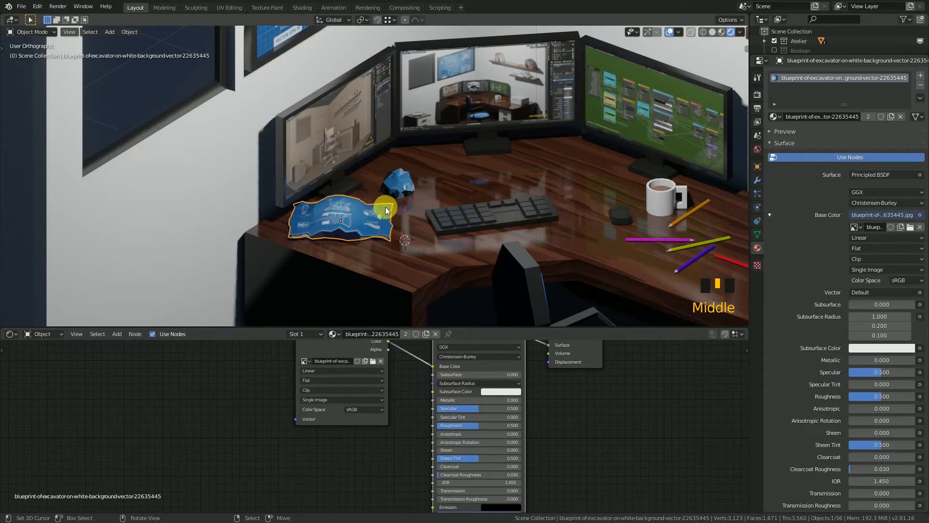
{"action": "left_click_drag", "start_coordinate": [463, 423], "coordinate": [513, 424]}
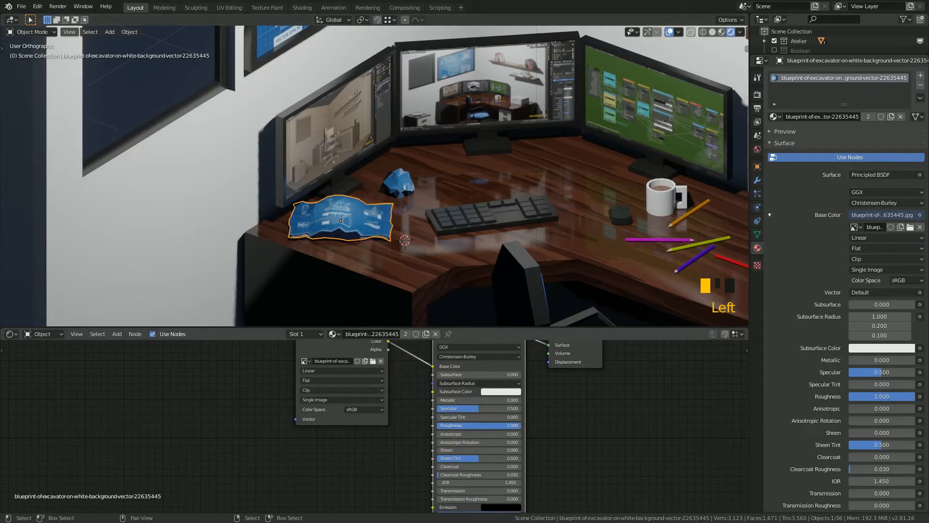
{"action": "scroll", "coordinate": [511, 428], "scroll_direction": "down", "scroll_amount": 1}
{"action": "middle_click_drag", "start_coordinate": [472, 402], "coordinate": [469, 441]}
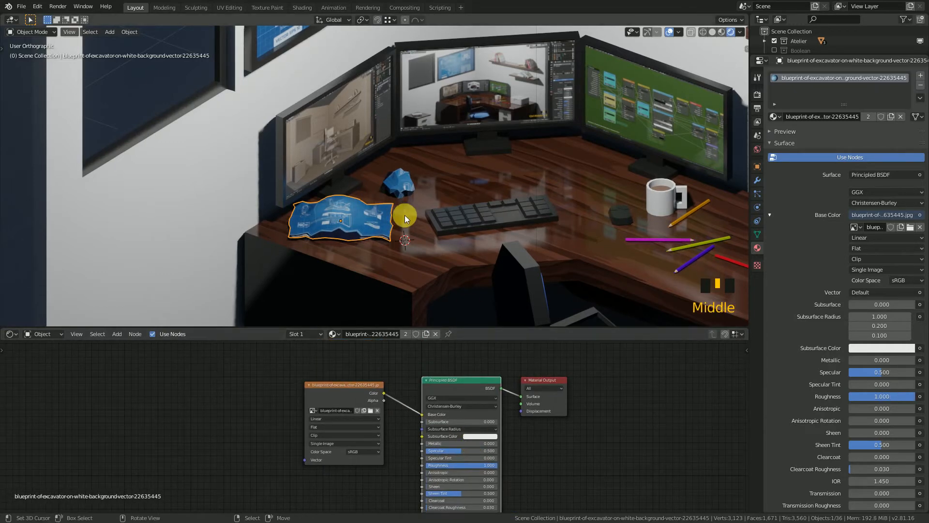
{"action": "scroll", "coordinate": [379, 231], "scroll_direction": "up", "scroll_amount": 2}
{"action": "middle_click_drag", "start_coordinate": [379, 231], "coordinate": [379, 265]}
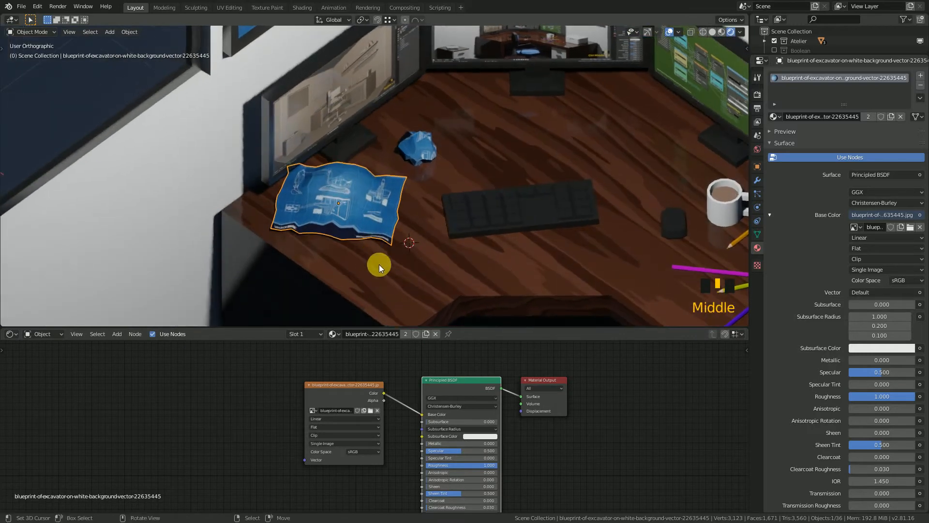
Switch the Shader Editor area to the Timeline and shrink it to enlarge the 3D view of the desk.
{"action": "left_click", "coordinate": [11, 334]}
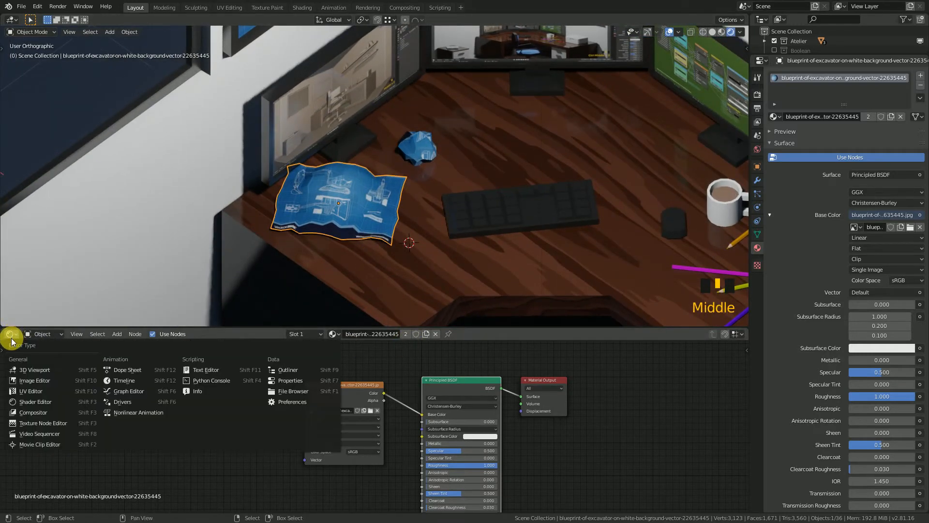
{"action": "left_click", "coordinate": [142, 382]}
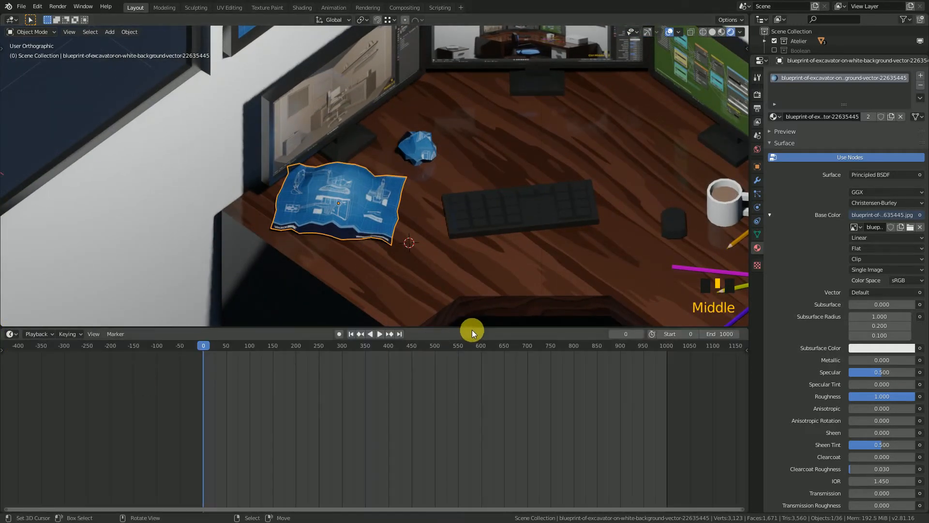
{"action": "left_click_drag", "start_coordinate": [473, 329], "coordinate": [473, 459]}
{"action": "scroll", "coordinate": [433, 308], "scroll_direction": "down", "scroll_amount": 2}
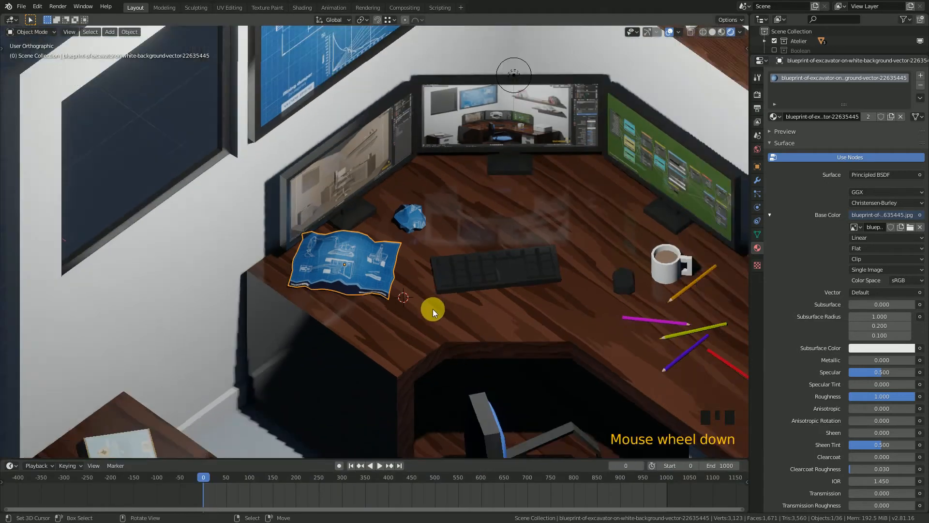
{"action": "scroll", "coordinate": [432, 308], "scroll_direction": "down", "scroll_amount": 1}
{"action": "mouse_move", "coordinate": [433, 309]}
{"action": "middle_mouse_down"}
{"action": "mouse_move", "coordinate": [423, 290]}
{"action": "mouse_move", "coordinate": [432, 305]}
{"action": "middle_mouse_up"}
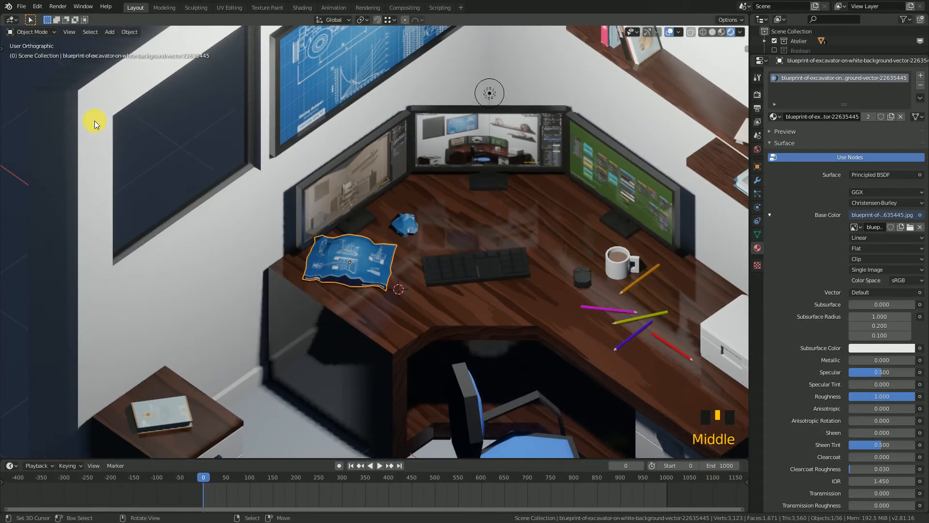
Search the add-ons in the preferences for "image" to check Import Images as Planes, then close the preferences.
{"action": "left_click", "coordinate": [36, 7]}
{"action": "left_click", "coordinate": [69, 145]}
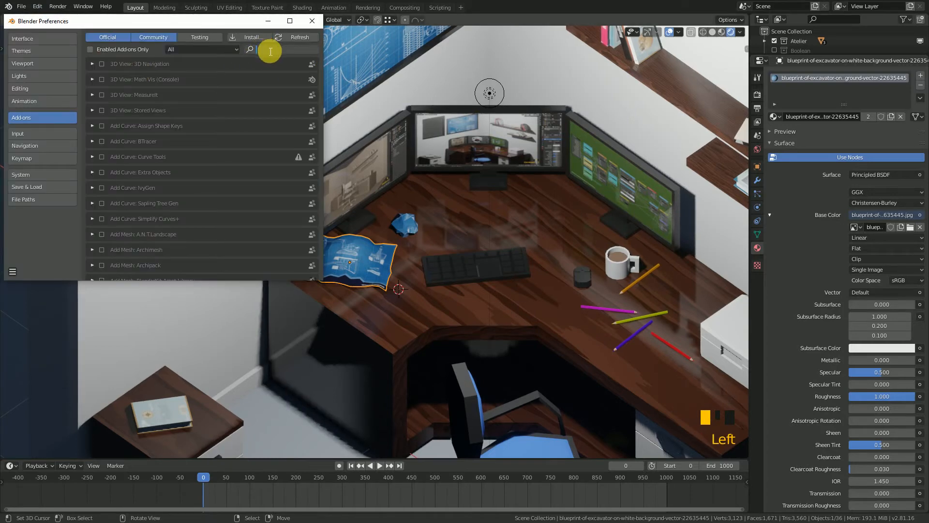
{"action": "type", "text": "imag"}
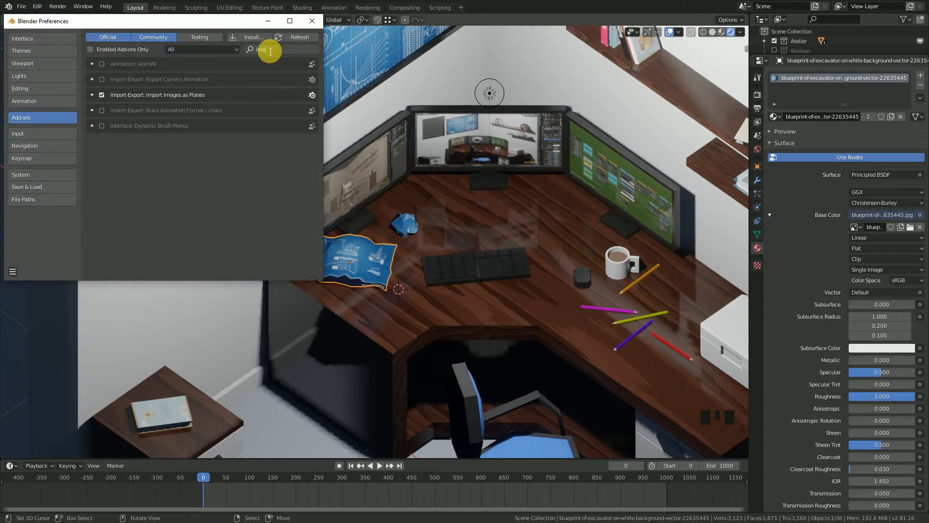
{"action": "type", "text": "e"}
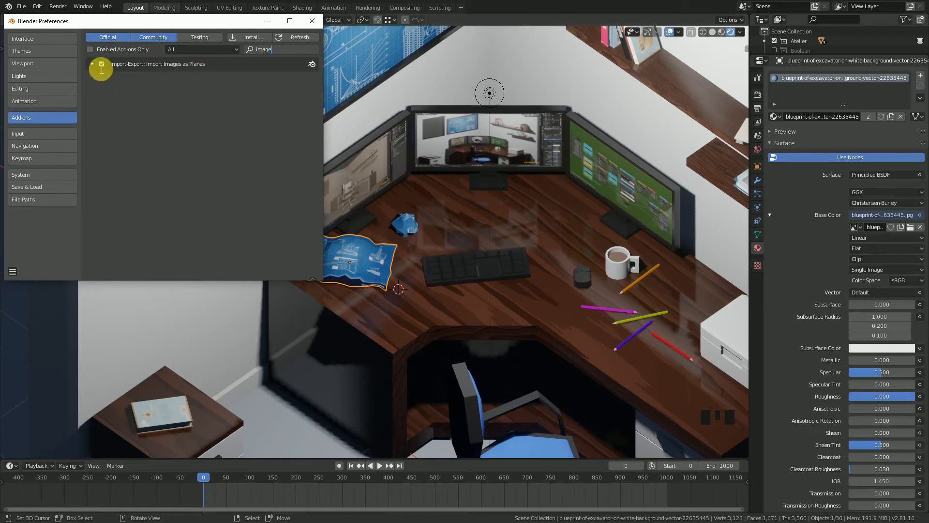
{"action": "left_click", "coordinate": [312, 20]}
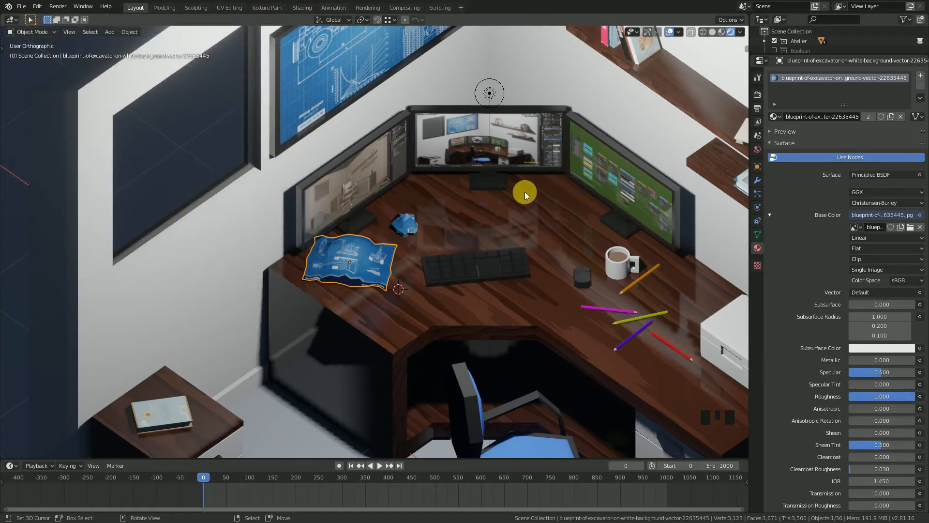
{"action": "key", "text": "shift+a"}
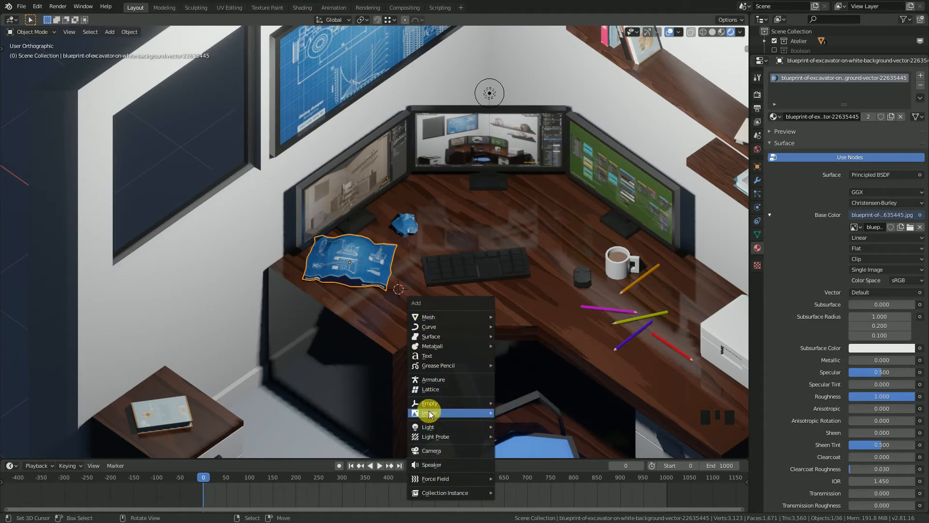
{"action": "mouse_move", "coordinate": [430, 412]}
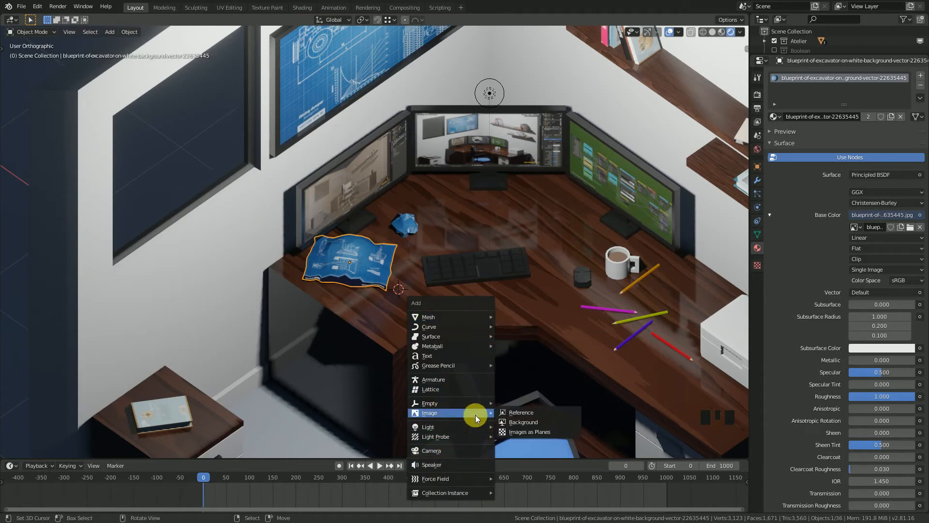
{"action": "left_click", "coordinate": [523, 435]}
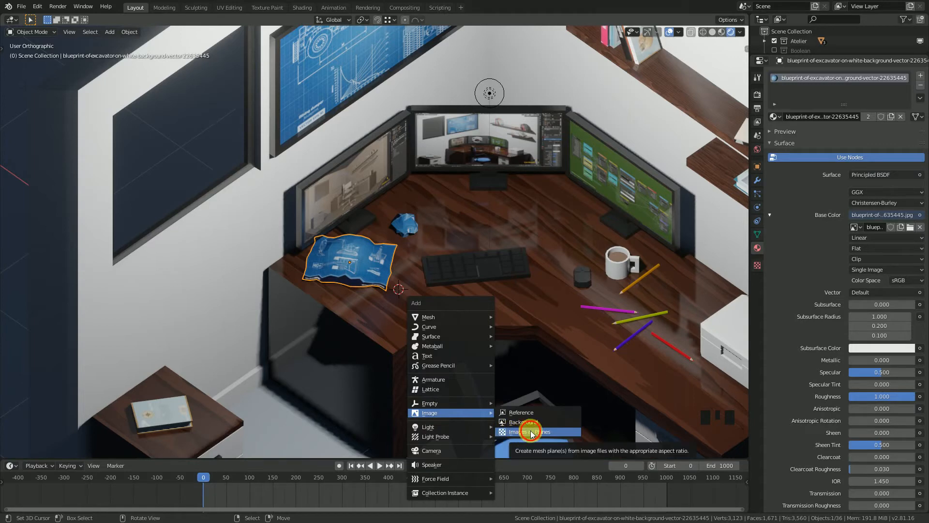
{"action": "left_click", "coordinate": [252, 222]}
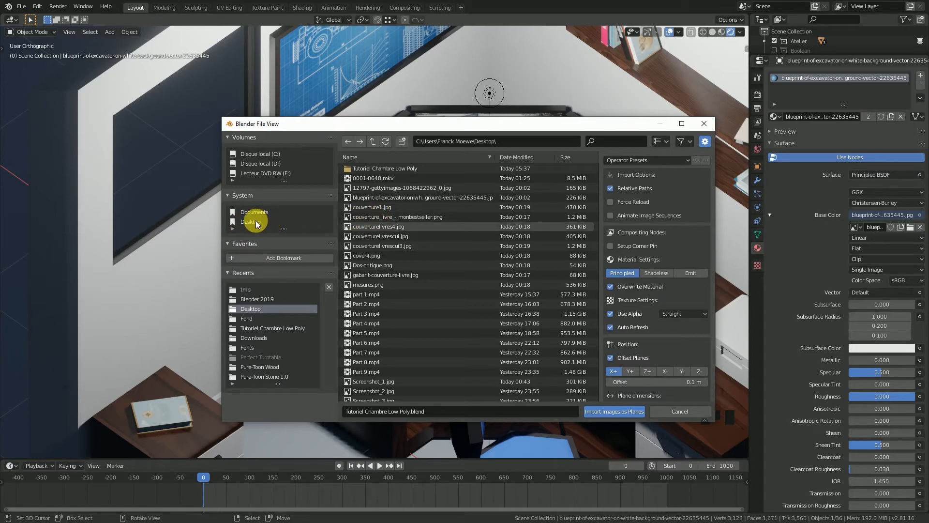
{"action": "left_click", "coordinate": [705, 123]}
Place the 3D cursor on the desk in front of the keyboard, beside the crumpled blueprint sheet.
{"action": "scroll", "coordinate": [377, 296], "scroll_direction": "up", "scroll_amount": 5}
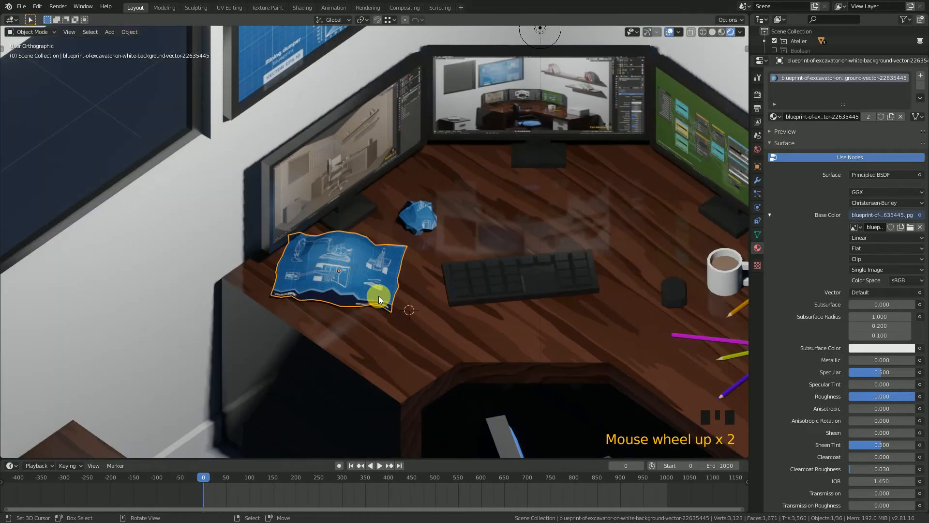
{"action": "middle_click_drag", "start_coordinate": [374, 301], "coordinate": [444, 284]}
{"action": "scroll", "coordinate": [440, 322], "scroll_direction": "down", "scroll_amount": 2}
{"action": "scroll", "coordinate": [443, 284], "scroll_direction": "up", "scroll_amount": 2}
{"action": "scroll", "coordinate": [456, 286], "scroll_direction": "down", "scroll_amount": 2}
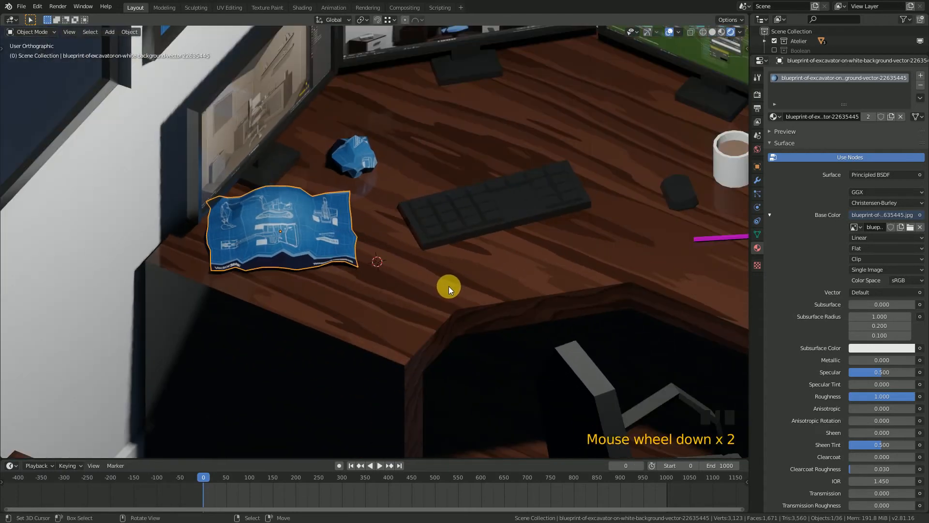
{"action": "left_click", "coordinate": [461, 260]}
Start an Images as Planes import from the Desktop folder and display the files as thumbnails.
{"action": "key", "text": "shift+a"}
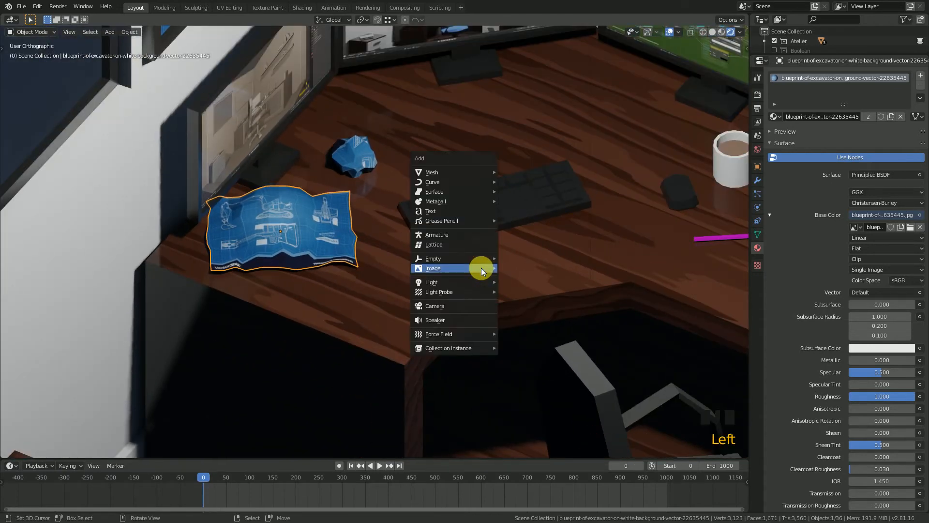
{"action": "mouse_move", "coordinate": [482, 268]}
{"action": "left_click", "coordinate": [538, 286]}
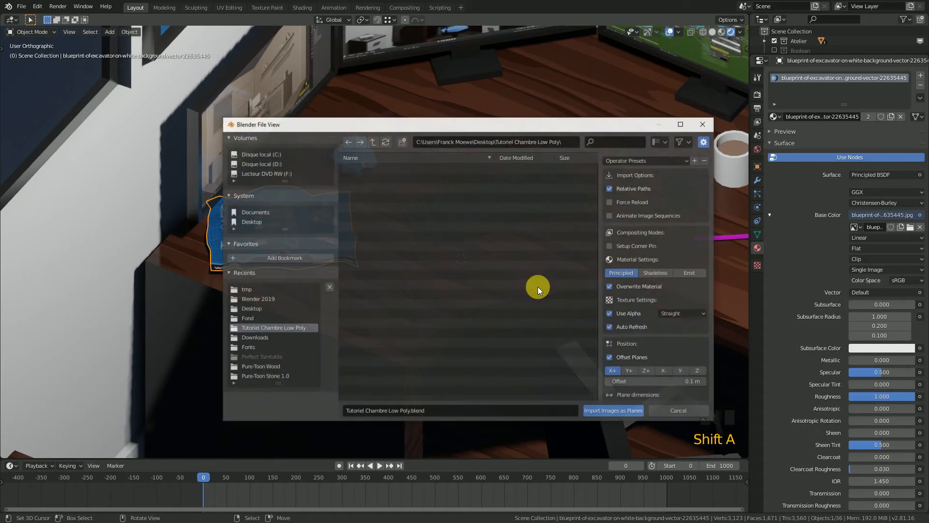
{"action": "left_click", "coordinate": [254, 222]}
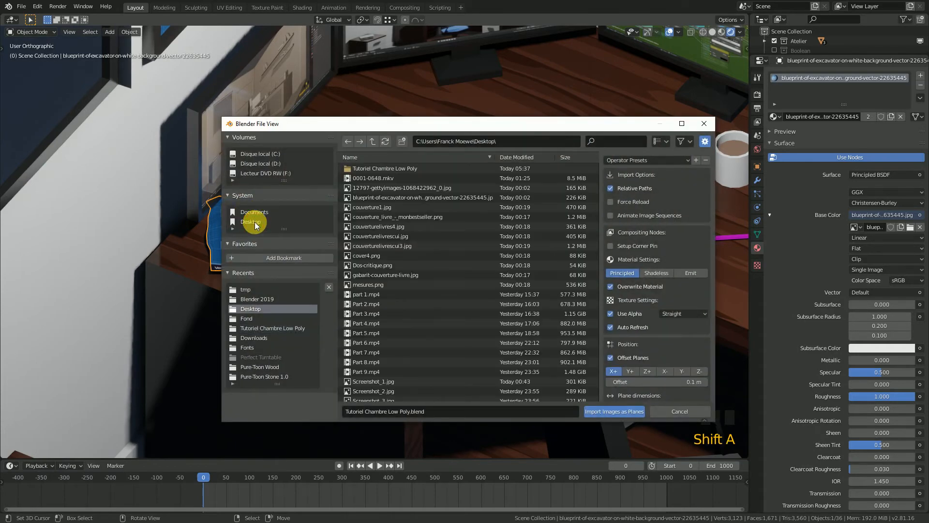
{"action": "left_click", "coordinate": [666, 143]}
{"action": "left_click", "coordinate": [636, 192]}
{"action": "scroll", "coordinate": [490, 295], "scroll_direction": "down", "scroll_amount": 3}
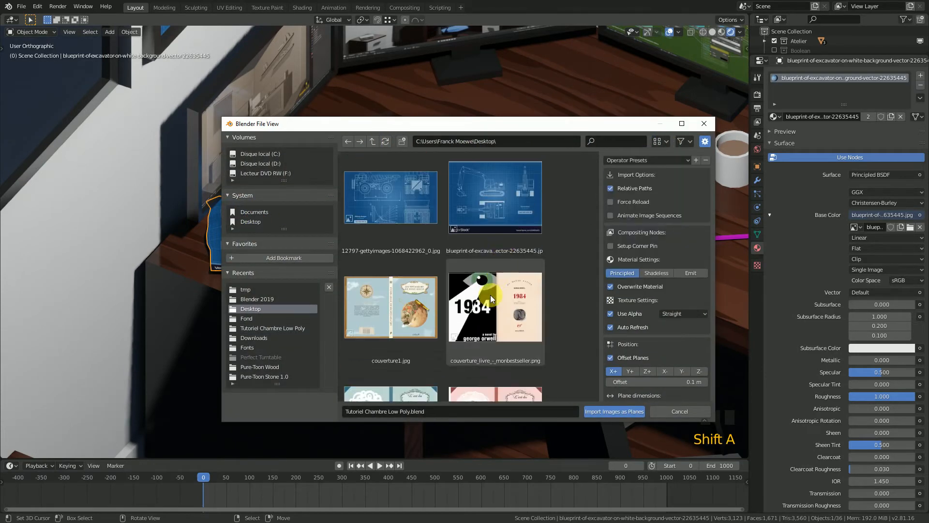
Import blueprint-of-excavator-on-white-background-vector-22635445.jpg as an image plane.
{"action": "scroll", "coordinate": [491, 277], "scroll_direction": "up", "scroll_amount": 1}
{"action": "scroll", "coordinate": [491, 278], "scroll_direction": "down", "scroll_amount": 2}
{"action": "scroll", "coordinate": [491, 278], "scroll_direction": "up", "scroll_amount": 3}
{"action": "left_click", "coordinate": [404, 234]}
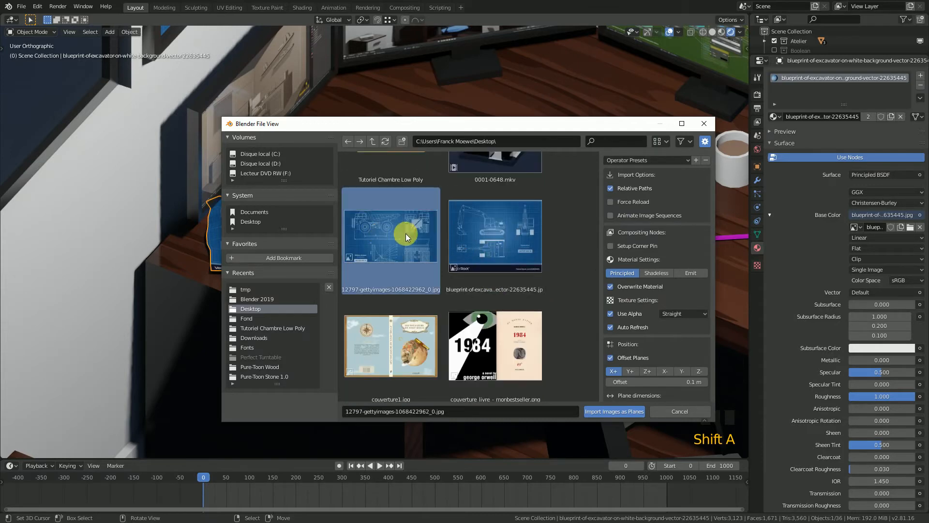
{"action": "left_click", "coordinate": [514, 237]}
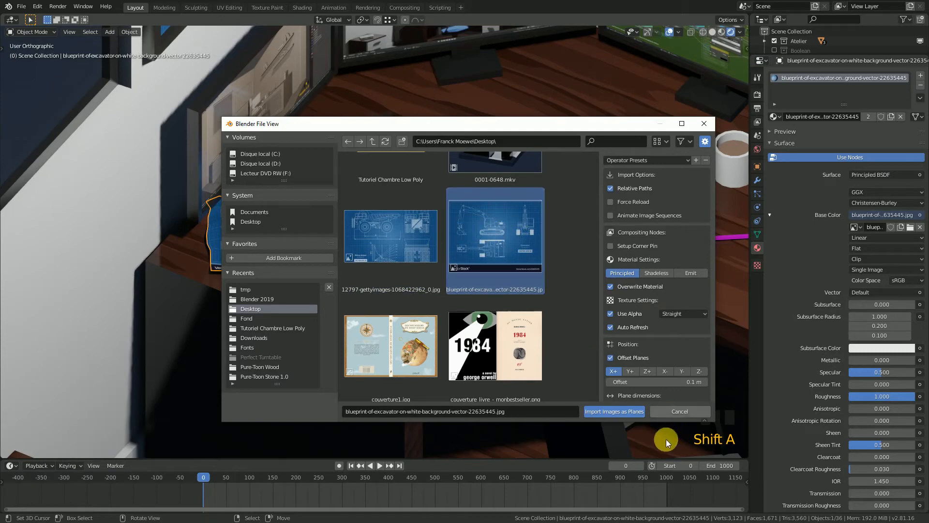
{"action": "left_click", "coordinate": [626, 414]}
Rotate the imported blueprint plane by -90° about the global Y axis so it lies flat over the desk.
{"action": "scroll", "coordinate": [473, 321], "scroll_direction": "down", "scroll_amount": 3}
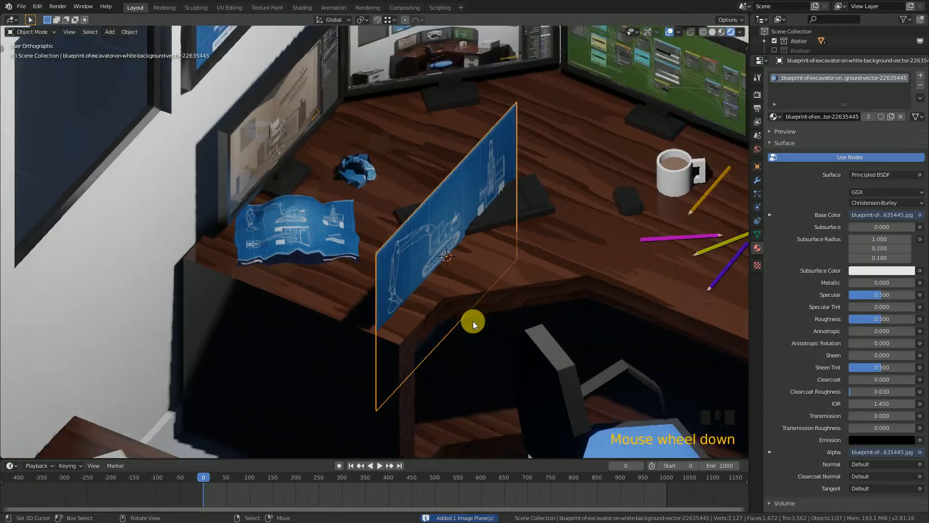
{"action": "scroll", "coordinate": [466, 318], "scroll_direction": "up", "scroll_amount": 1}
{"action": "scroll", "coordinate": [467, 318], "scroll_direction": "up", "scroll_amount": 3}
{"action": "middle_click_drag", "start_coordinate": [465, 321], "coordinate": [441, 289]}
{"action": "scroll", "coordinate": [442, 287], "scroll_direction": "down", "scroll_amount": 2}
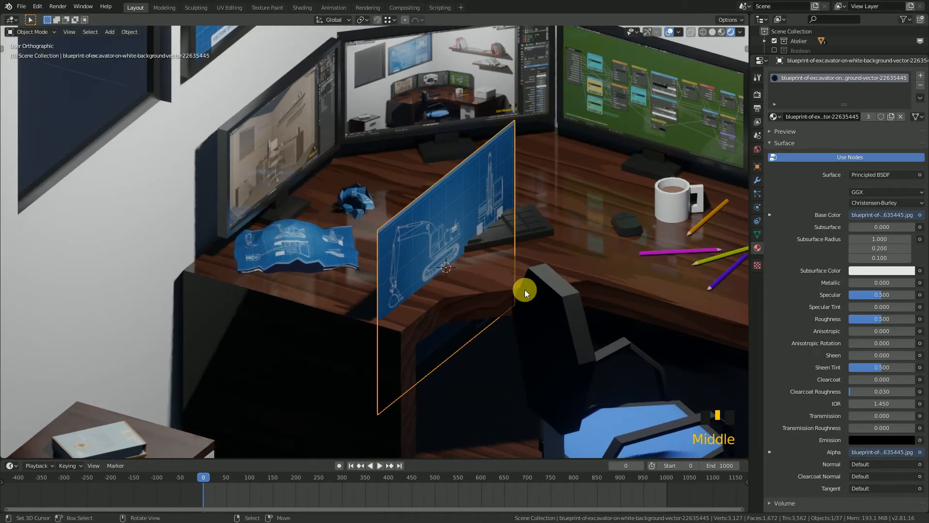
{"action": "key", "text": "r"}
{"action": "key", "text": "y"}
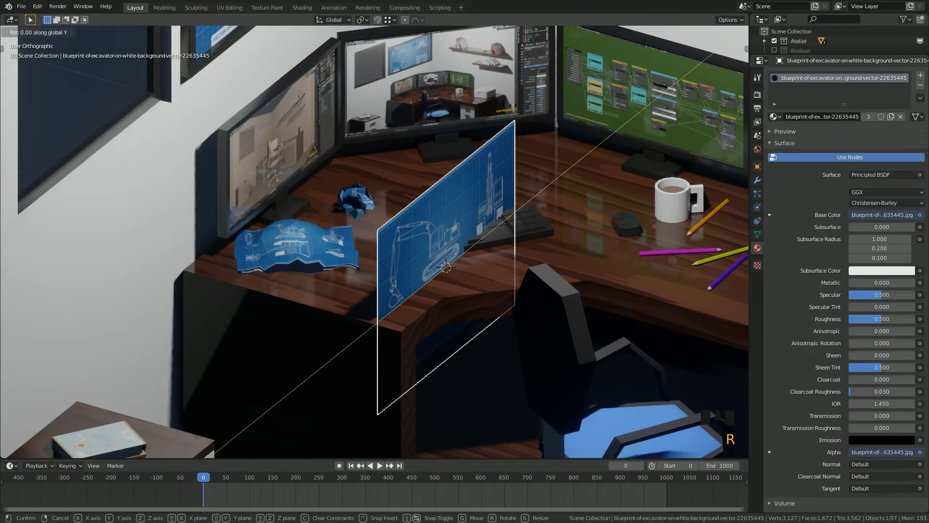
{"action": "type", "text": "90"}
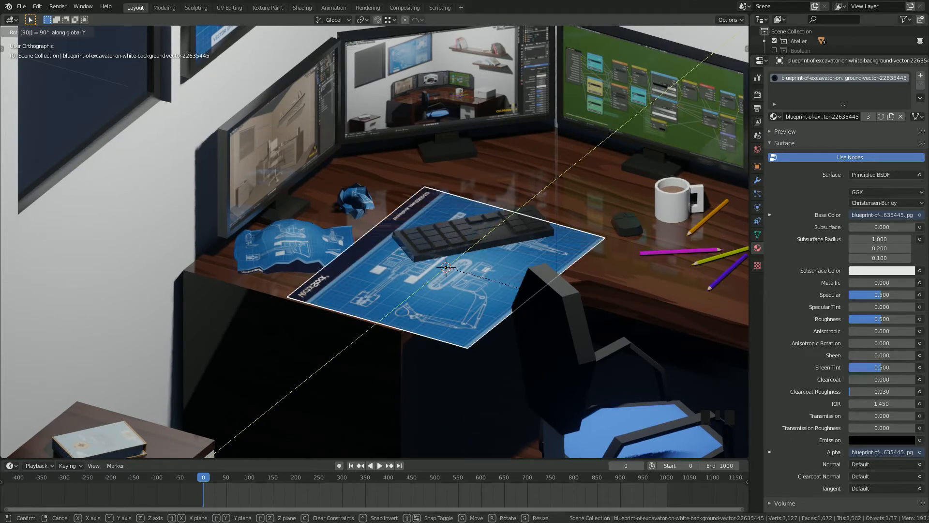
{"action": "key", "text": "minus"}
{"action": "left_click", "coordinate": [525, 290]}
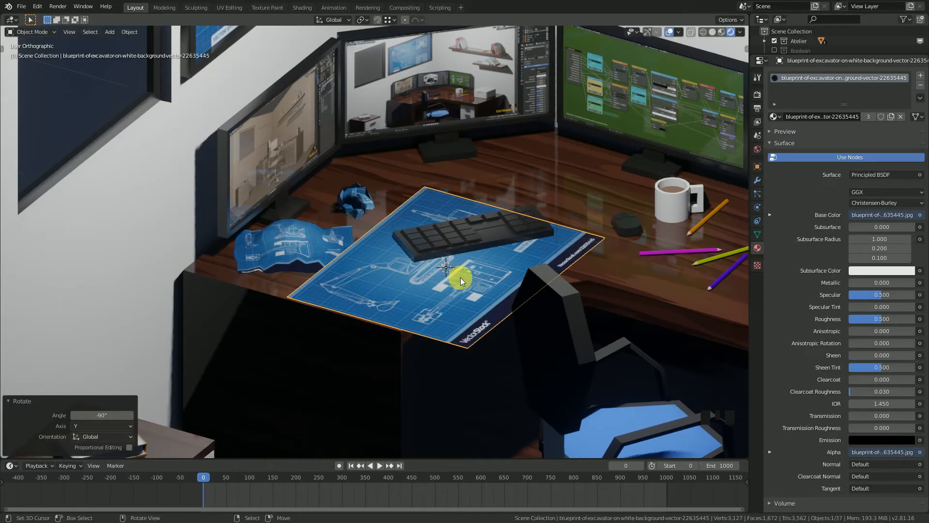
Enter Edit Mode on the blueprint plane and add one centred loop cut across it.
{"action": "middle_click_drag", "start_coordinate": [473, 326], "coordinate": [511, 346]}
{"action": "key", "text": "Tab"}
{"action": "scroll", "coordinate": [503, 301], "scroll_direction": "down", "scroll_amount": 2}
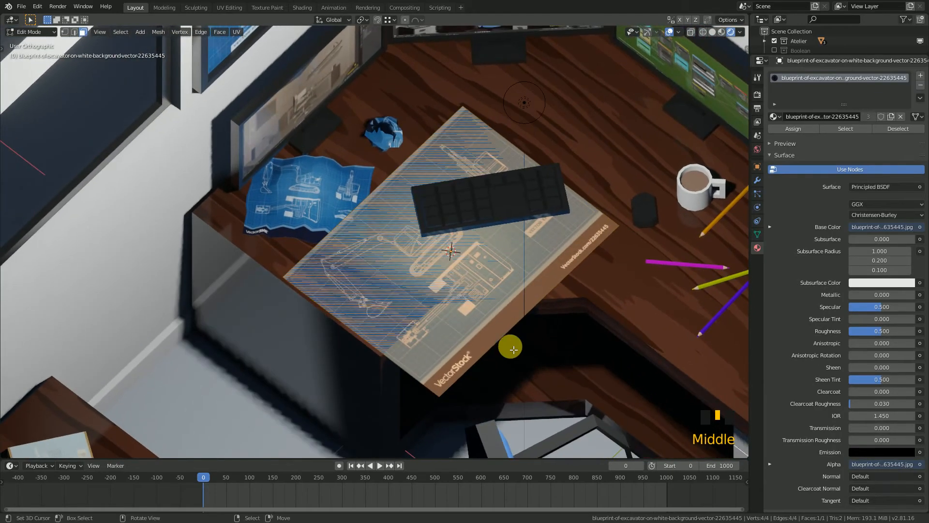
{"action": "key", "text": "r"}
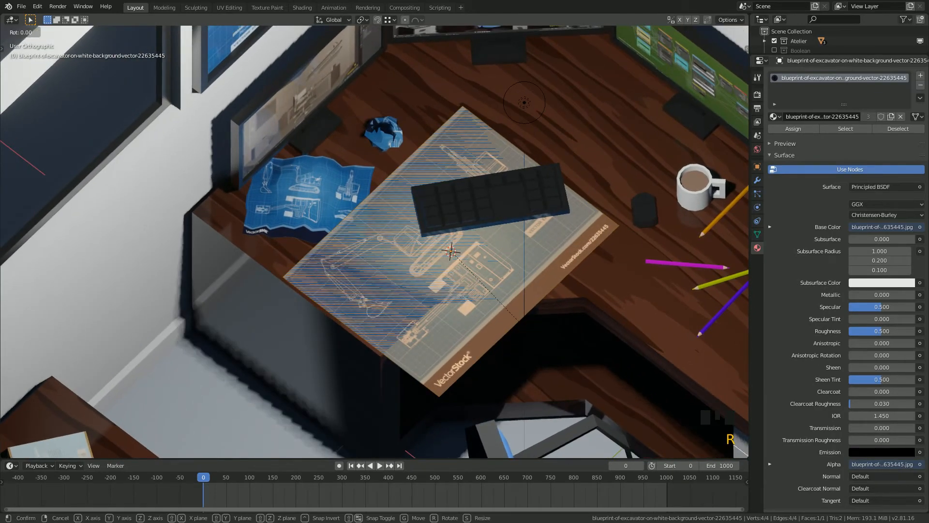
{"action": "left_click", "coordinate": [526, 334]}
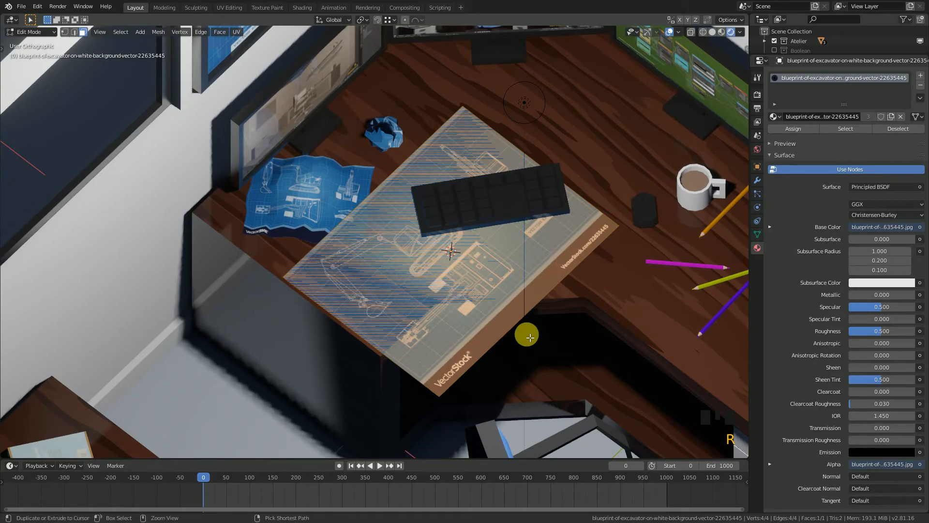
{"action": "key", "text": "ctrl+r"}
{"action": "left_click", "coordinate": [526, 329]}
{"action": "right_click", "coordinate": [526, 329]}
Subdivide the whole blueprint plane with 5 cuts.
{"action": "scroll", "coordinate": [484, 315], "scroll_direction": "down", "scroll_amount": 2}
{"action": "middle_click_drag", "start_coordinate": [421, 297], "coordinate": [441, 298]}
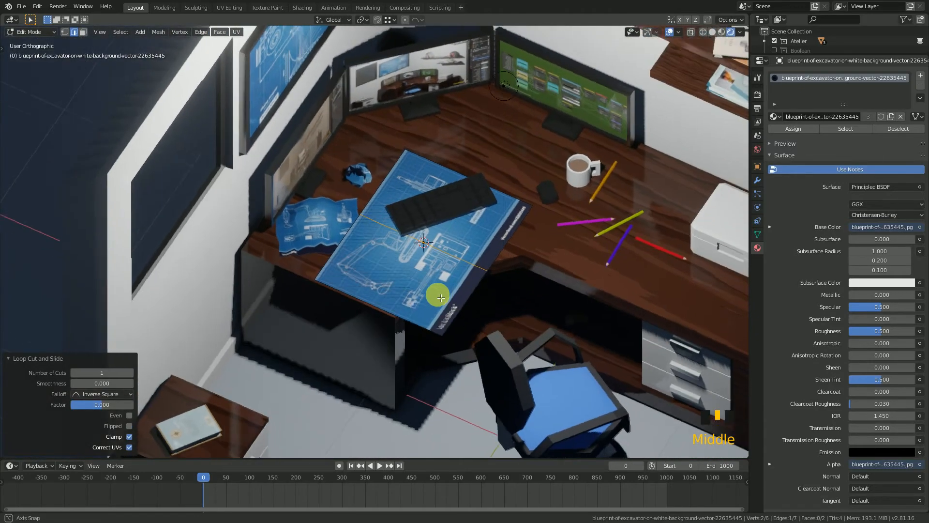
{"action": "scroll", "coordinate": [441, 298], "scroll_direction": "up", "scroll_amount": 2}
{"action": "key", "text": "a"}
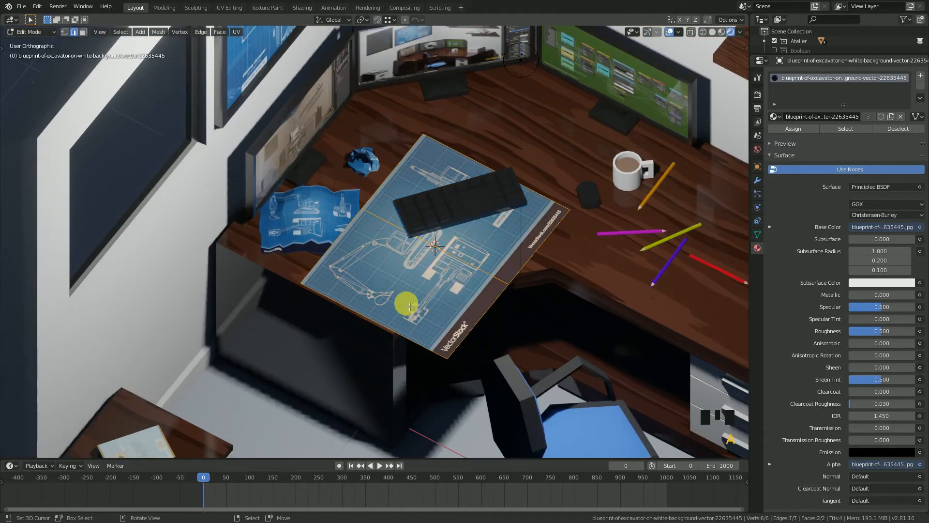
{"action": "right_click", "coordinate": [281, 352]}
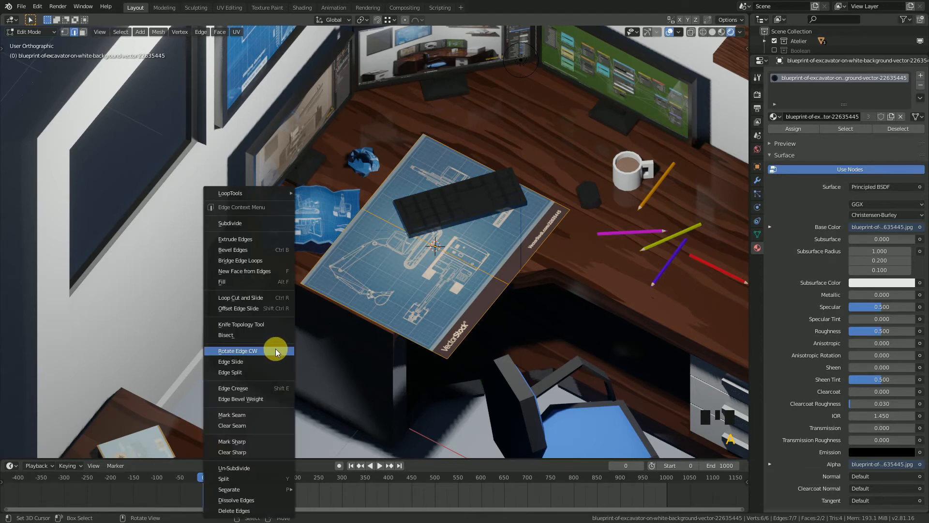
{"action": "left_click", "coordinate": [248, 221]}
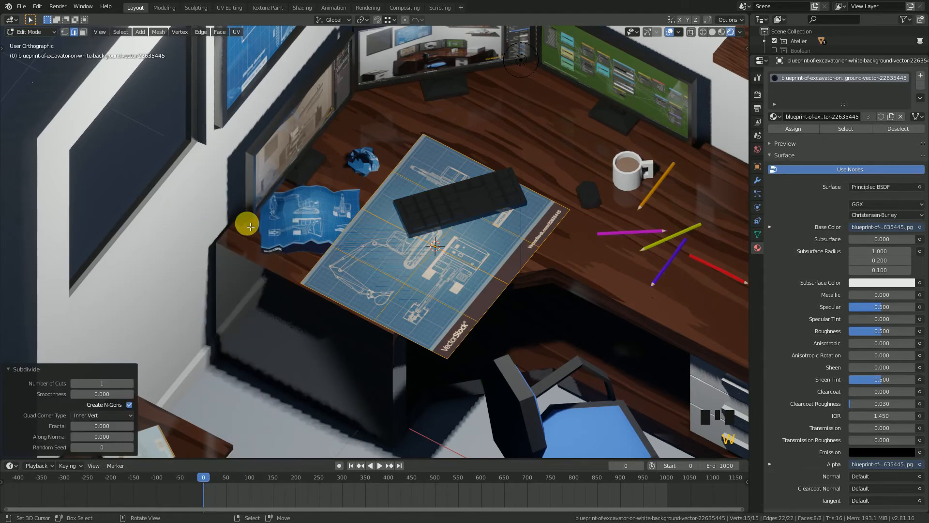
{"action": "left_click_drag", "start_coordinate": [117, 382], "coordinate": [139, 382]}
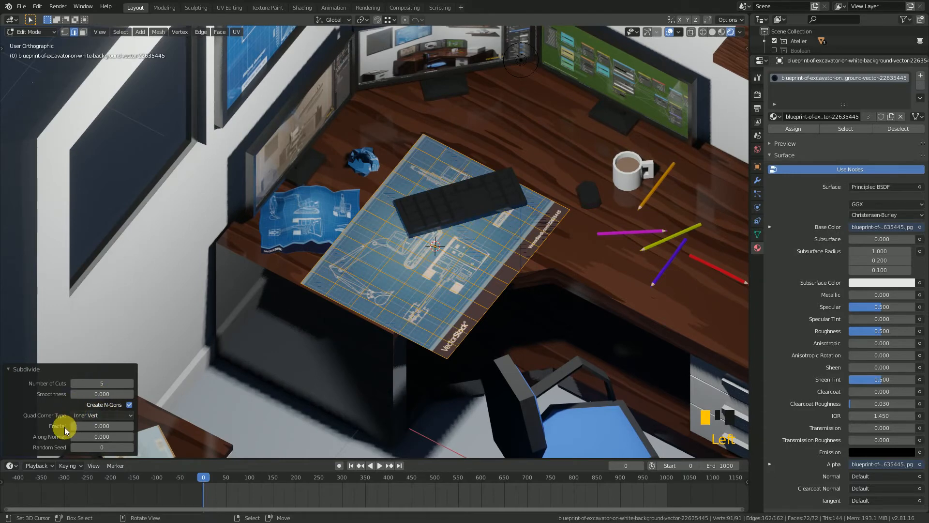
Set the subdivision's fractal value to 1.700 to crumple the blueprint mesh.
{"action": "left_click_drag", "start_coordinate": [87, 426], "coordinate": [123, 426]}
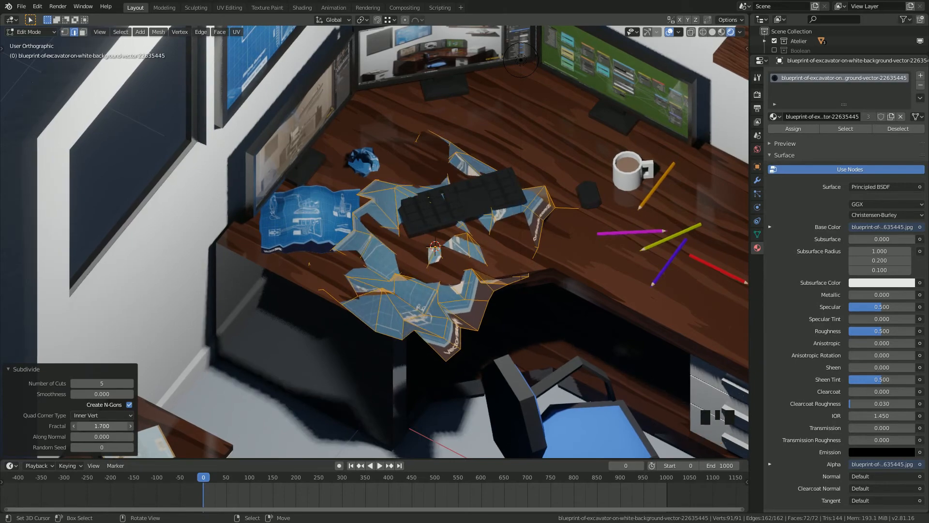
{"action": "middle_click_drag", "start_coordinate": [206, 384], "coordinate": [473, 295]}
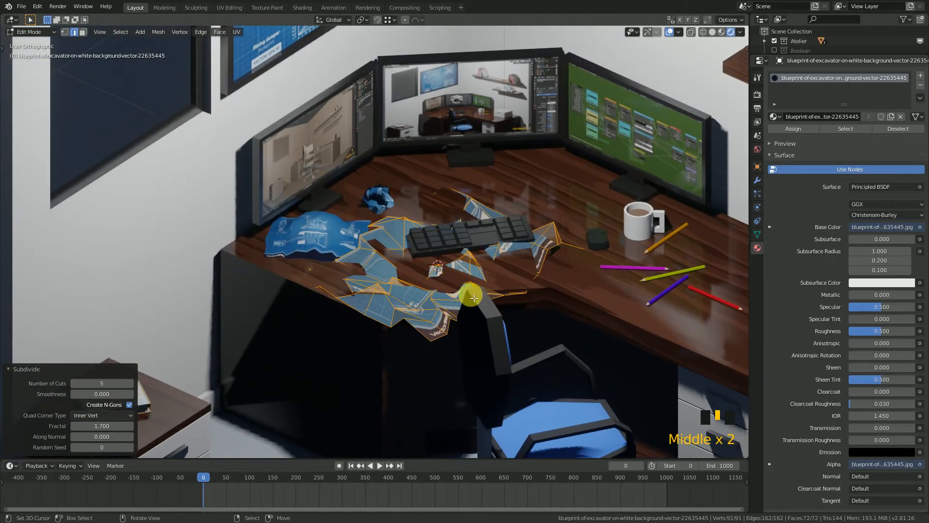
{"action": "scroll", "coordinate": [452, 293], "scroll_direction": "up", "scroll_amount": 3}
{"action": "scroll", "coordinate": [452, 293], "scroll_direction": "up", "scroll_amount": 1}
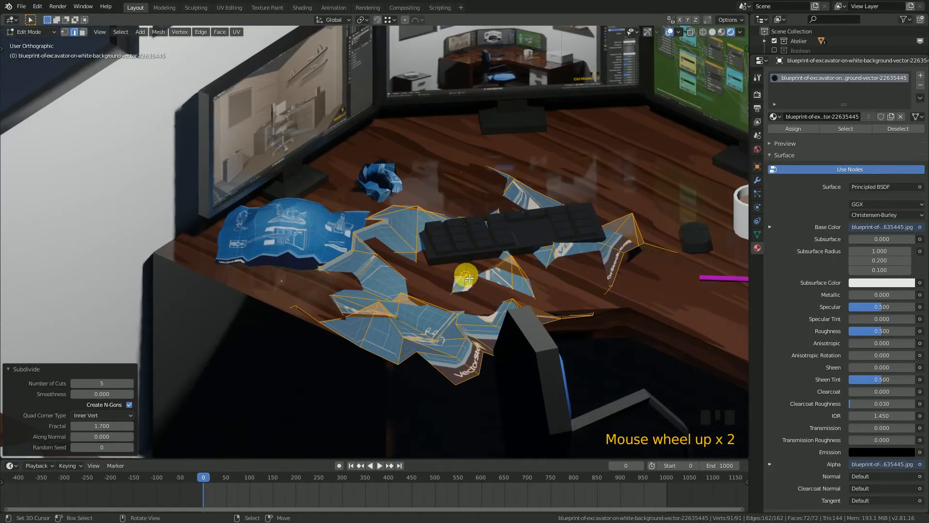
Enable proportional editing and try to move a single edge near the middle of the crumpled blueprint mesh.
{"action": "right_click", "coordinate": [468, 278]}
{"action": "key", "text": "o"}
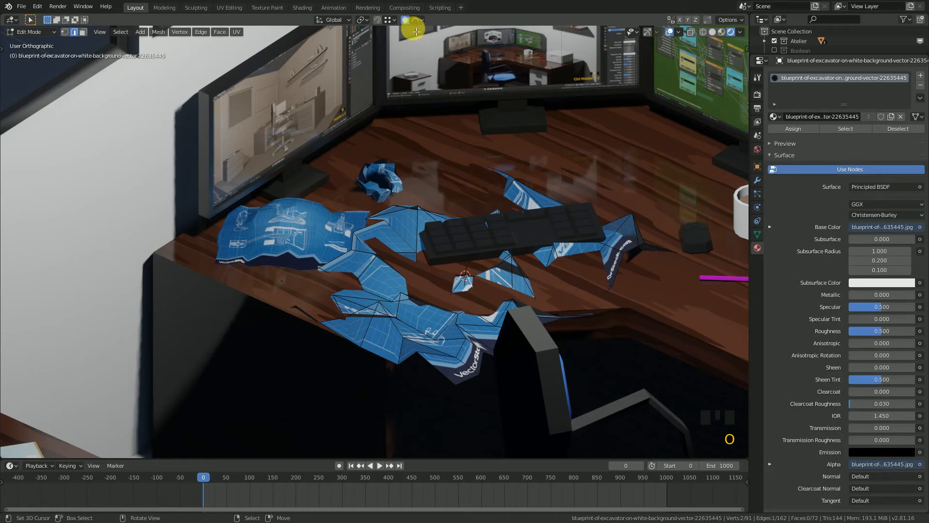
{"action": "right_click", "coordinate": [462, 273]}
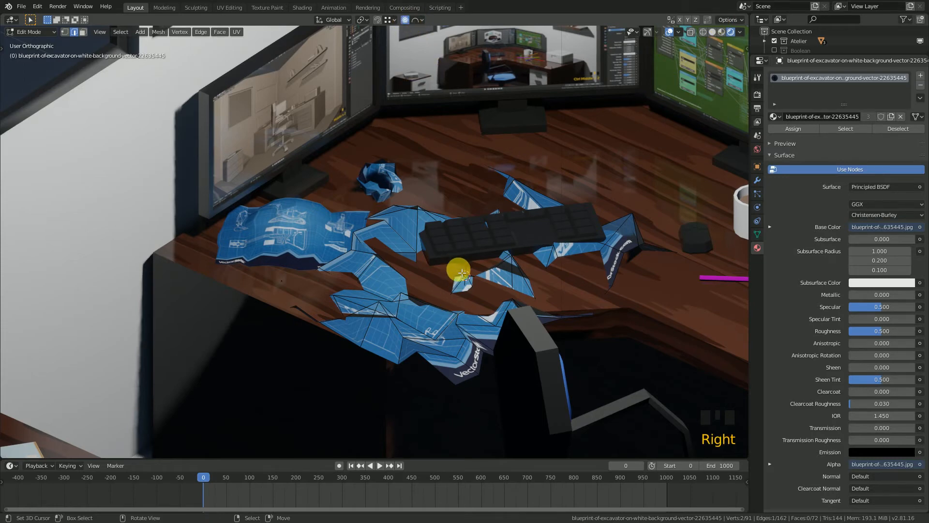
{"action": "key", "text": "g"}
{"action": "right_click", "coordinate": [464, 293]}
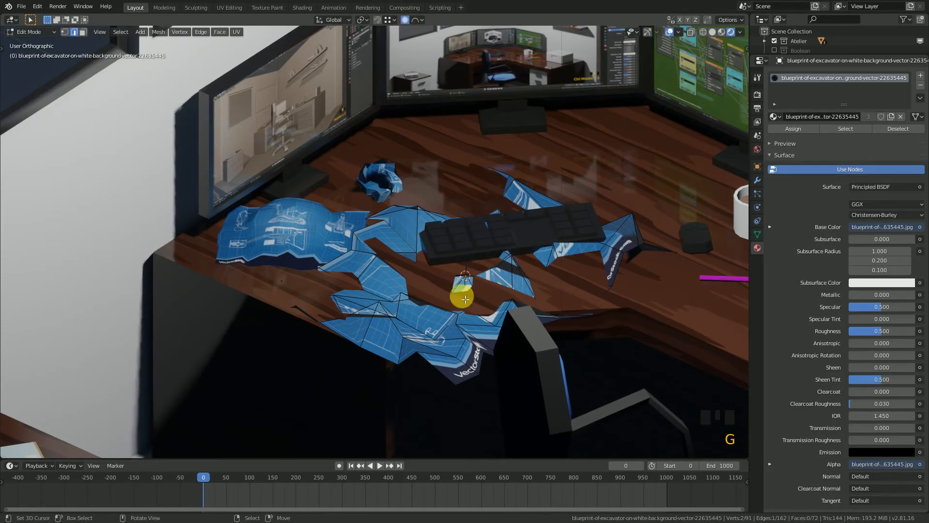
Return to Object Mode and delete the crumpled demonstration blueprint plane.
{"action": "key", "text": "Tab"}
{"action": "scroll", "coordinate": [415, 292], "scroll_direction": "down", "scroll_amount": 1}
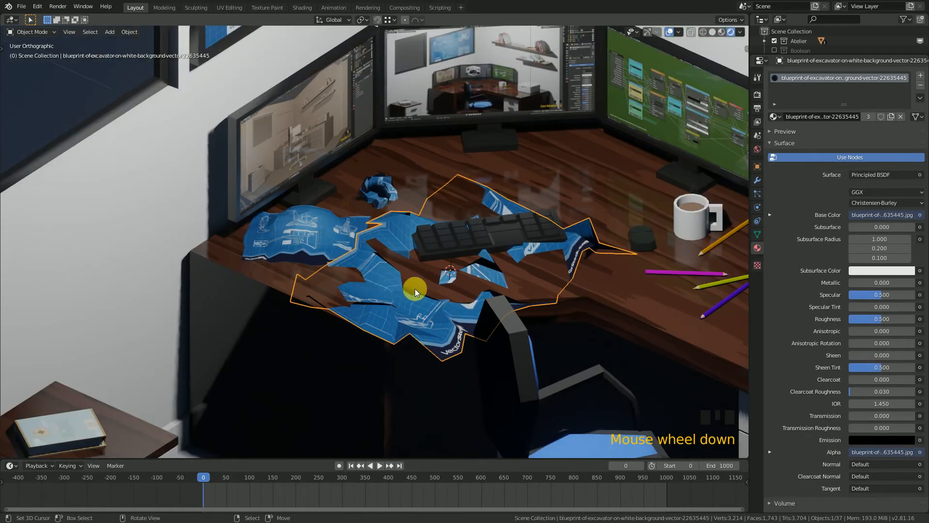
{"action": "key", "text": "x"}
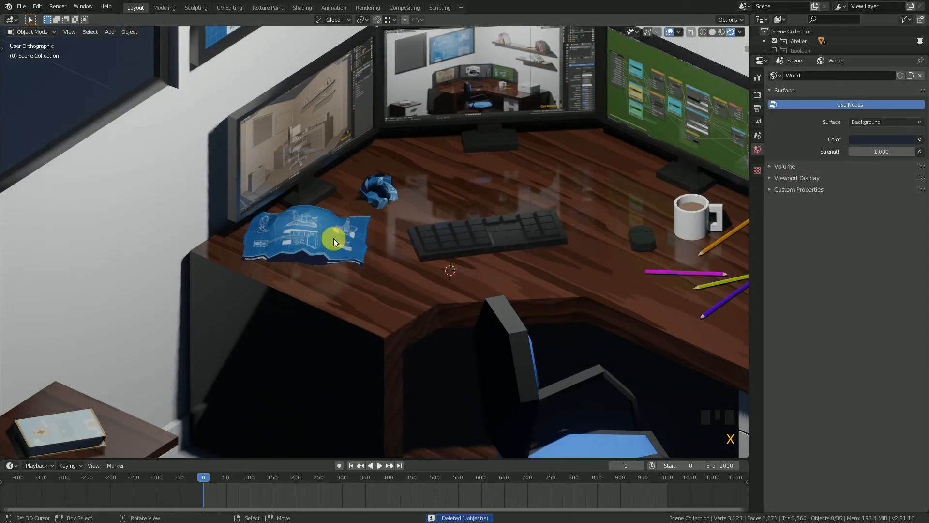
Select the crumpled blueprint ball on the desk and examine it and the wrinkled sheet from several angles.
{"action": "middle_click_drag", "start_coordinate": [329, 235], "coordinate": [350, 214]}
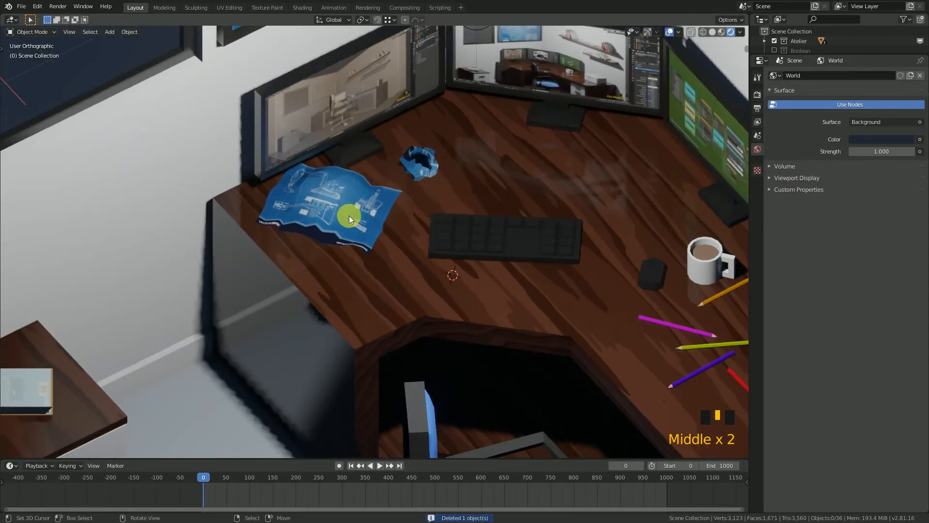
{"action": "right_click", "coordinate": [422, 166]}
{"action": "mouse_move", "coordinate": [400, 234]}
{"action": "middle_mouse_down"}
{"action": "mouse_move", "coordinate": [384, 251]}
{"action": "mouse_move", "coordinate": [397, 233]}
{"action": "mouse_move", "coordinate": [349, 233]}
{"action": "mouse_move", "coordinate": [333, 245]}
{"action": "mouse_move", "coordinate": [406, 234]}
{"action": "middle_mouse_up"}
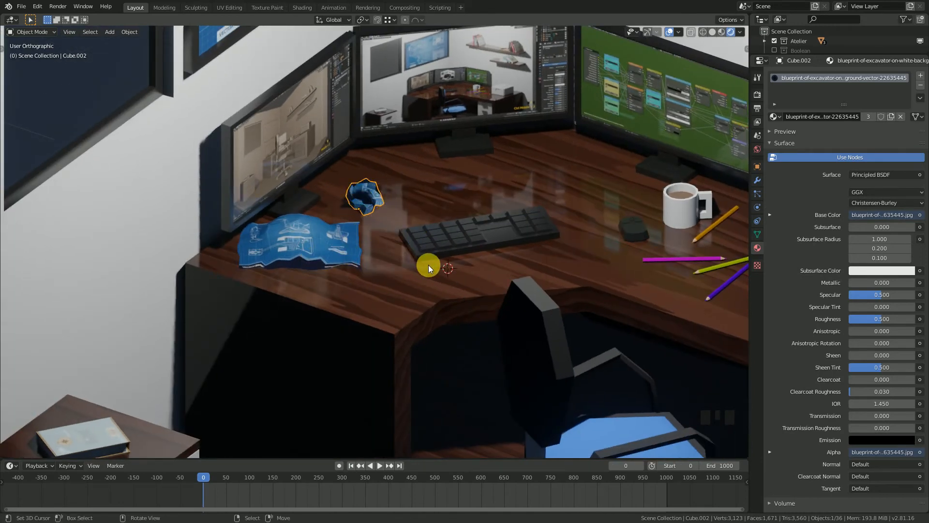
{"action": "middle_click_drag", "start_coordinate": [372, 214], "coordinate": [326, 231]}
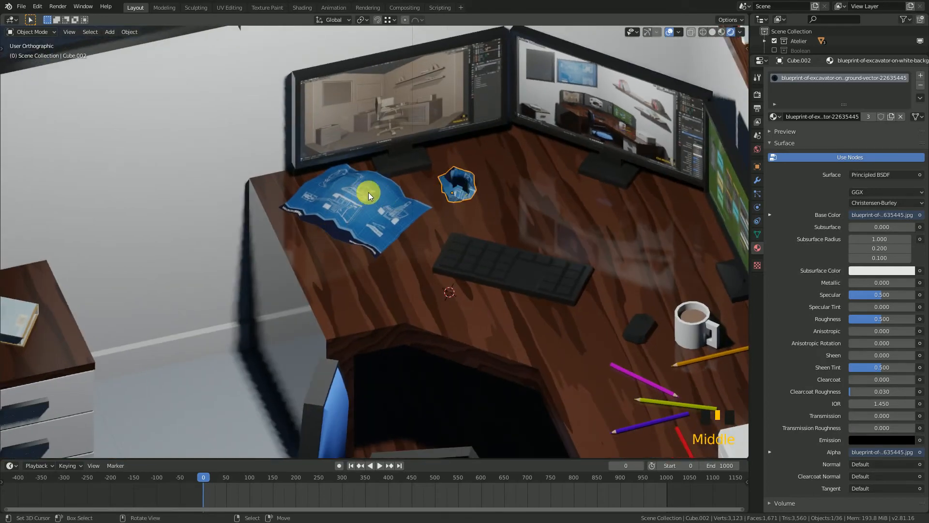
{"action": "scroll", "coordinate": [326, 272], "scroll_direction": "down", "scroll_amount": 4}
{"action": "middle_click_drag", "start_coordinate": [326, 272], "coordinate": [386, 257]}
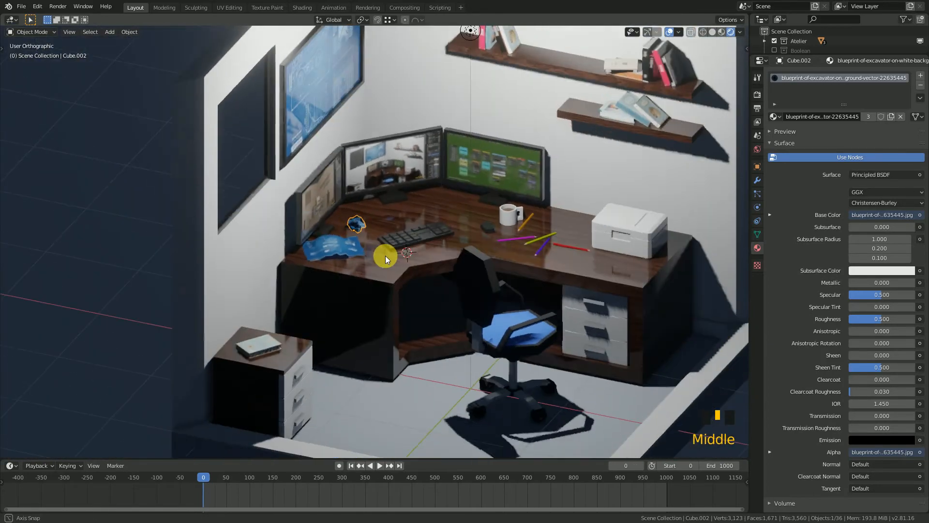
{"action": "scroll", "coordinate": [376, 254], "scroll_direction": "up", "scroll_amount": 7}
{"action": "middle_click_drag", "start_coordinate": [319, 245], "coordinate": [353, 242]}
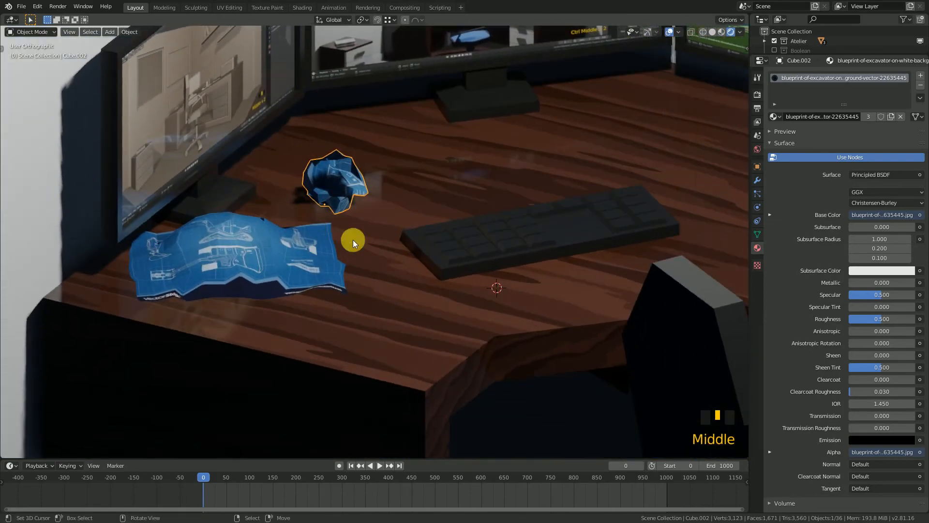
Turn Ambient Occlusion off and back on in the Eevee render settings to compare the shading.
{"action": "left_click", "coordinate": [758, 96]}
{"action": "left_click", "coordinate": [778, 102]}
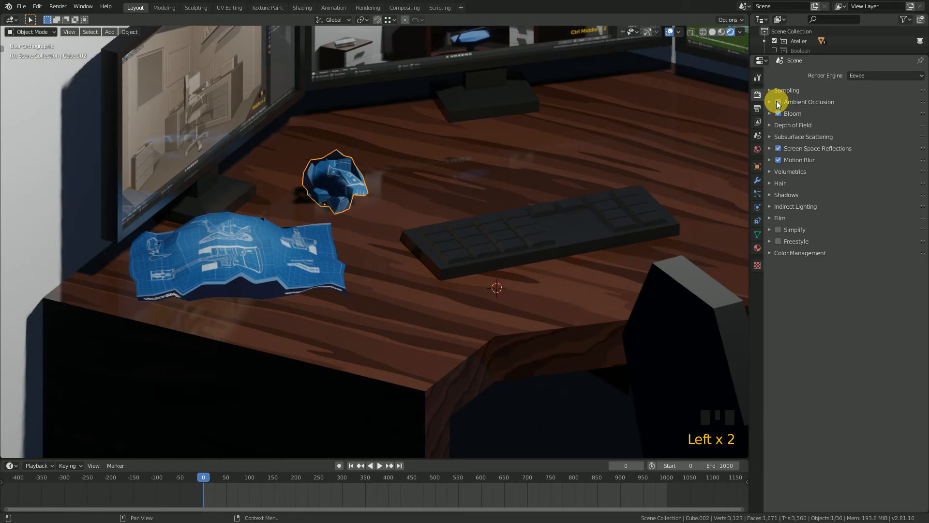
{"action": "left_click", "coordinate": [778, 102]}
Examine how the wrinkled blueprint sheet and paper ball look on the desk, both close up and within the room.
{"action": "scroll", "coordinate": [338, 208], "scroll_direction": "down", "scroll_amount": 5}
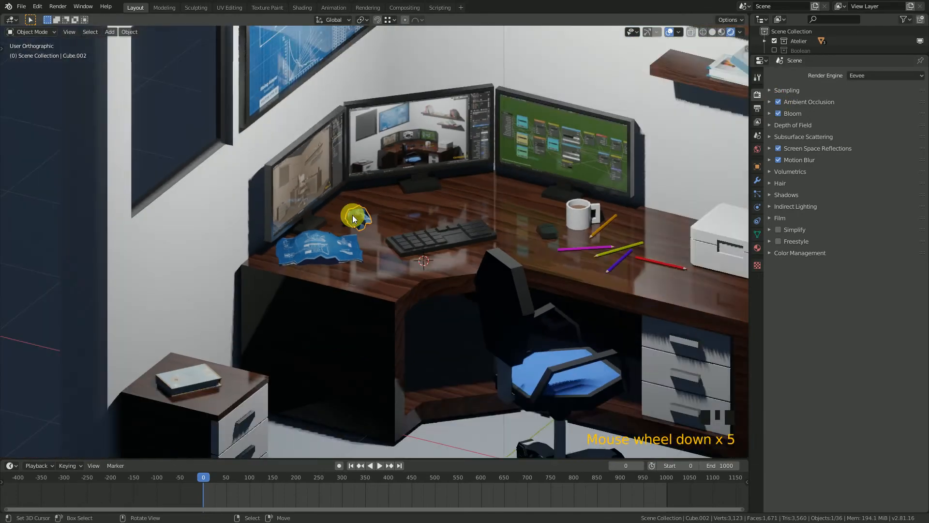
{"action": "scroll", "coordinate": [373, 229], "scroll_direction": "up", "scroll_amount": 4}
{"action": "scroll", "coordinate": [414, 238], "scroll_direction": "down", "scroll_amount": 1}
{"action": "middle_click_drag", "start_coordinate": [414, 238], "coordinate": [368, 245]}
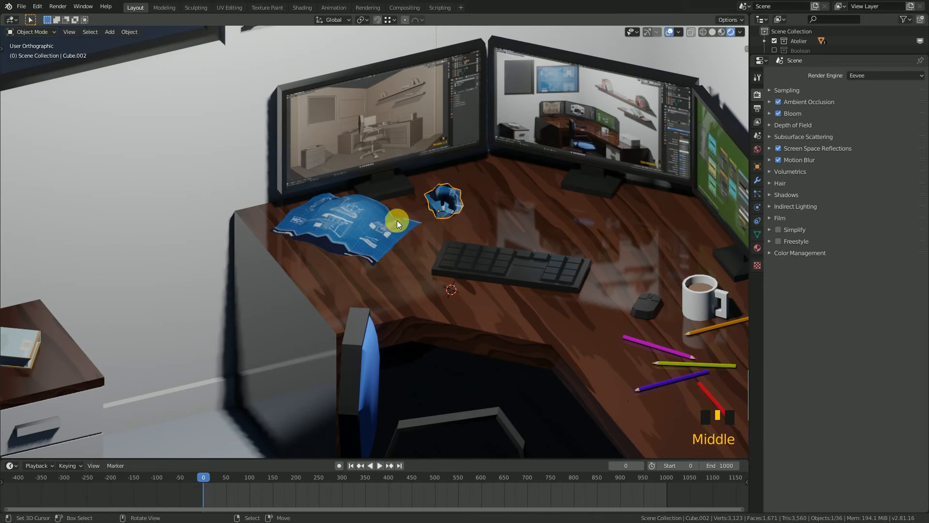
{"action": "scroll", "coordinate": [402, 229], "scroll_direction": "down", "scroll_amount": 2}
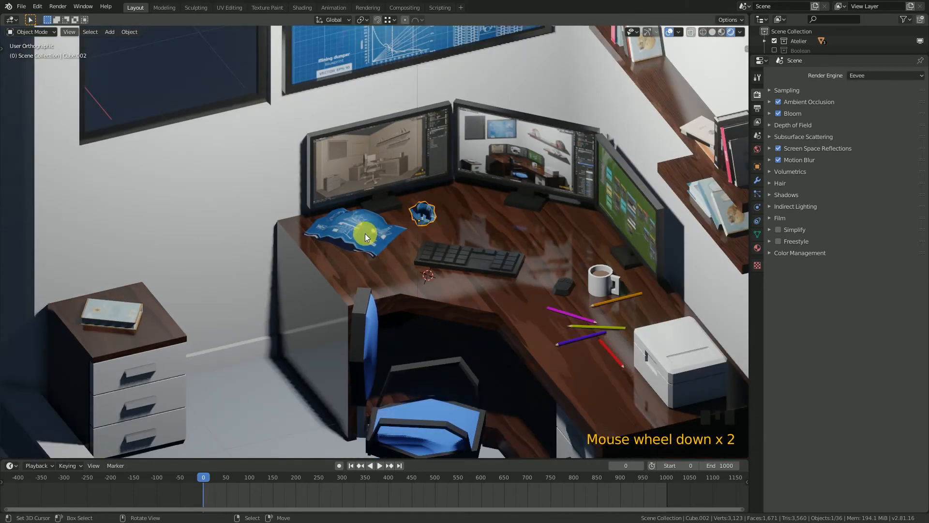
{"action": "scroll", "coordinate": [405, 230], "scroll_direction": "down", "scroll_amount": 1}
{"action": "scroll", "coordinate": [372, 240], "scroll_direction": "up", "scroll_amount": 3}
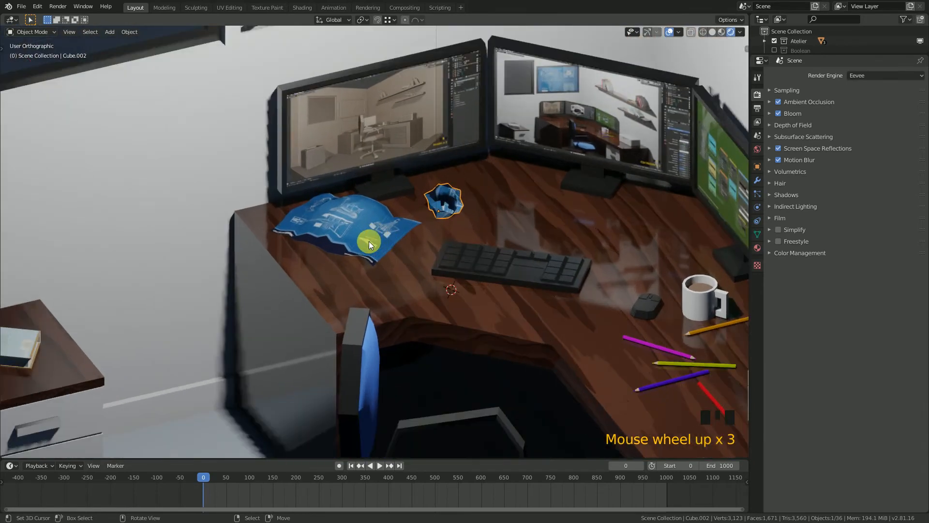
{"action": "scroll", "coordinate": [310, 249], "scroll_direction": "down", "scroll_amount": 5}
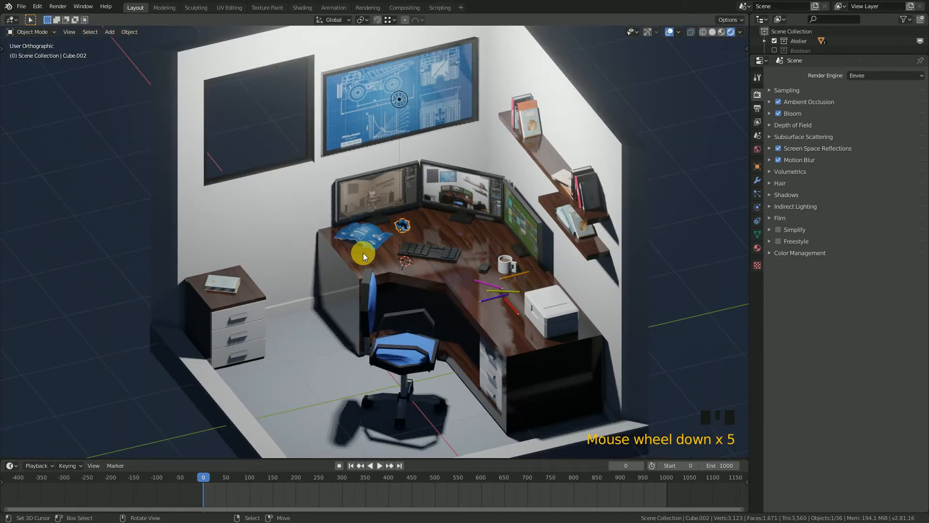
Select the light above the room and check its placement from the top and front views.
{"action": "middle_click_drag", "start_coordinate": [363, 253], "coordinate": [443, 222]}
{"action": "right_click", "coordinate": [426, 142]}
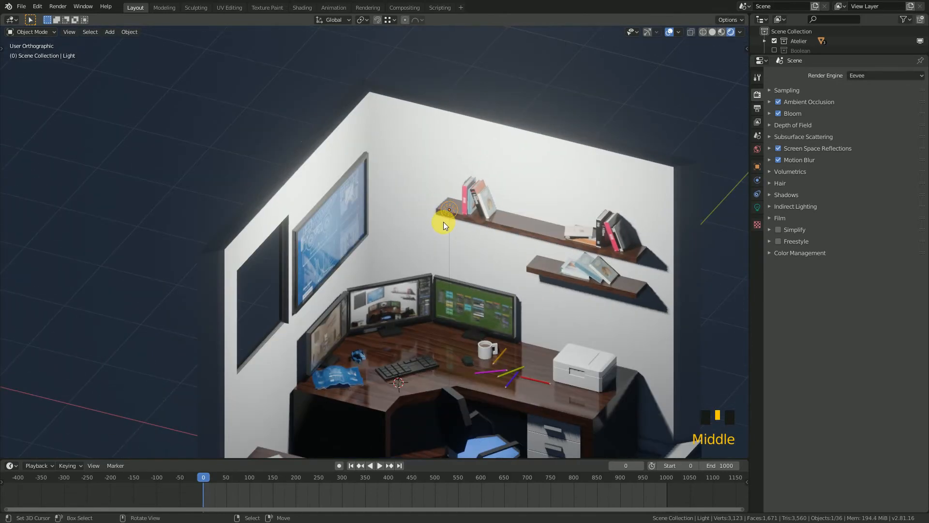
{"action": "key", "text": "KP_7"}
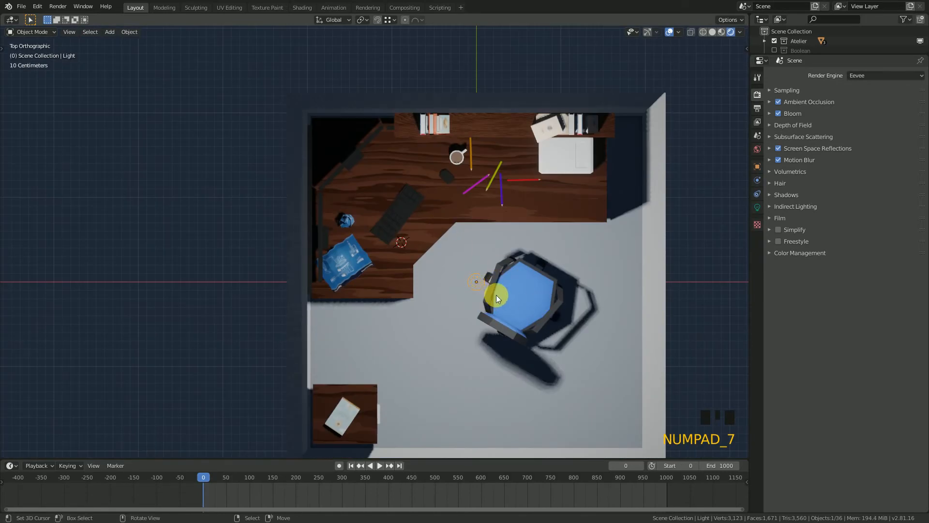
{"action": "scroll", "coordinate": [496, 295], "scroll_direction": "down", "scroll_amount": 2}
{"action": "middle_click_drag", "start_coordinate": [505, 330], "coordinate": [416, 272]}
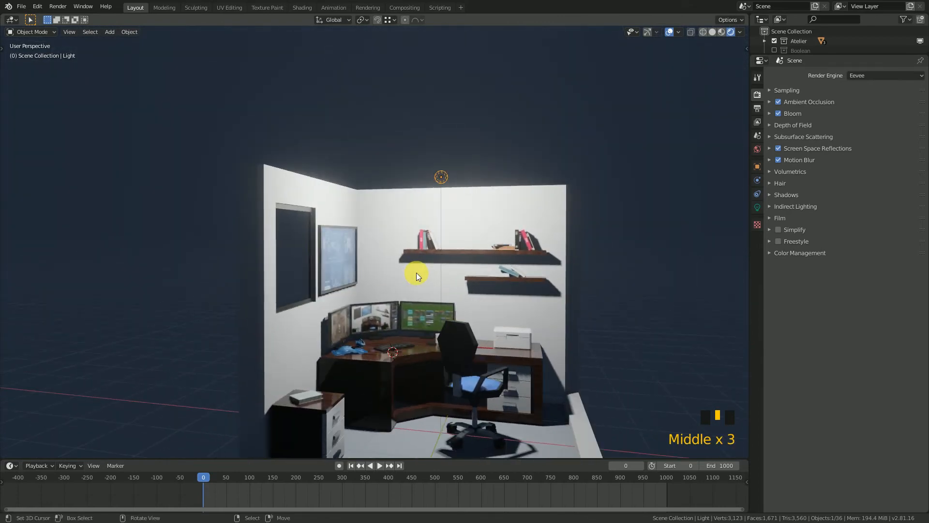
{"action": "key", "text": "KP_1"}
{"action": "scroll", "coordinate": [405, 163], "scroll_direction": "up", "scroll_amount": 3}
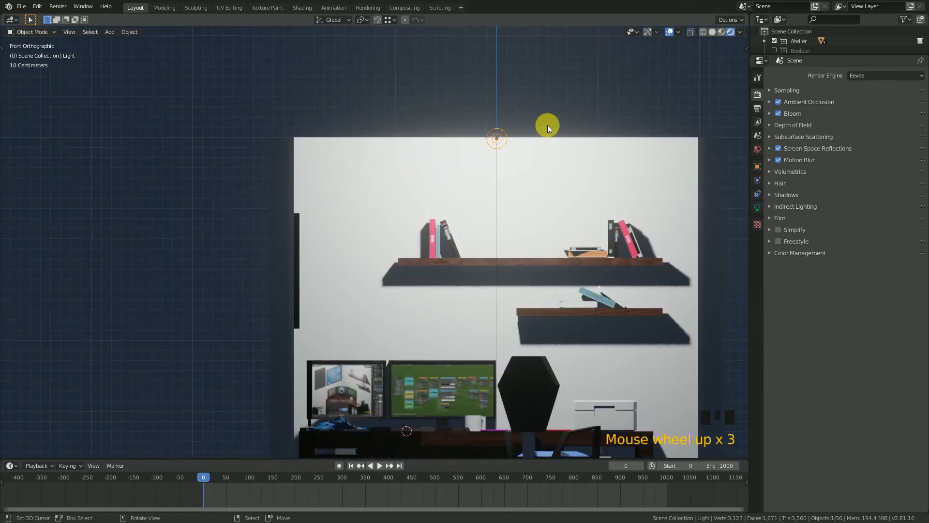
{"action": "scroll", "coordinate": [513, 277], "scroll_direction": "down", "scroll_amount": 1}
Select the framed mining dumper blueprint on the wall for a closer look.
{"action": "middle_click_drag", "start_coordinate": [513, 277], "coordinate": [445, 196]}
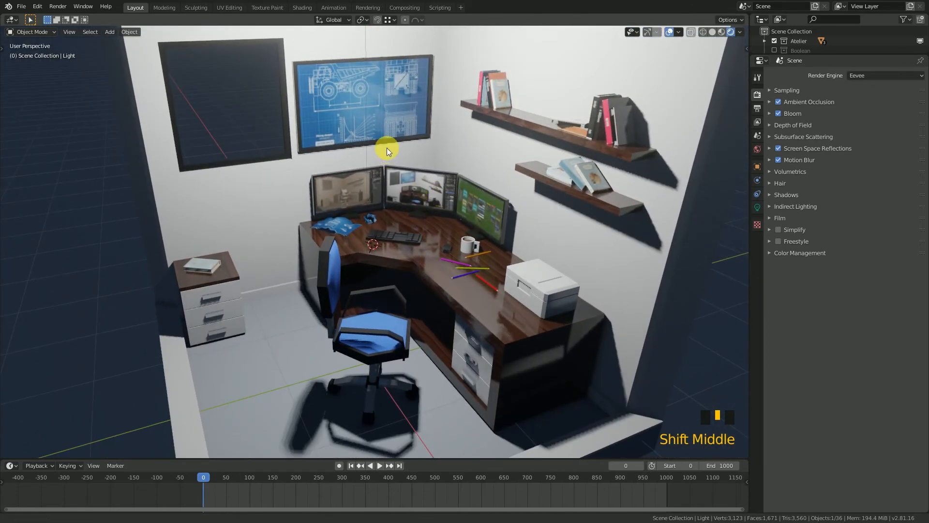
{"action": "middle_click_drag", "start_coordinate": [387, 147], "coordinate": [464, 266], "text": "shift"}
{"action": "scroll", "coordinate": [413, 265], "scroll_direction": "up", "scroll_amount": 3}
{"action": "right_click", "coordinate": [344, 189]}
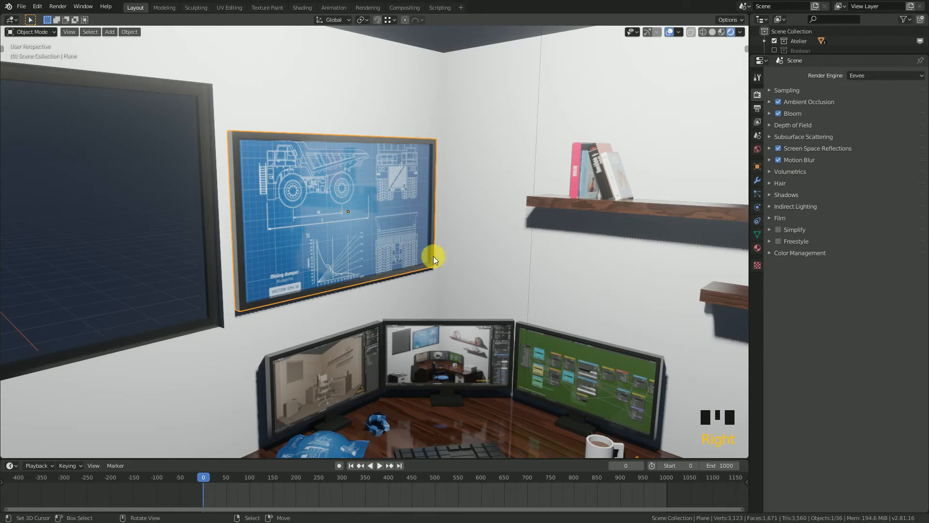
Select the window frame beside the wall blueprint and show its materials.
{"action": "scroll", "coordinate": [429, 286], "scroll_direction": "down", "scroll_amount": 3}
{"action": "middle_click_drag", "start_coordinate": [421, 290], "coordinate": [423, 238], "text": "shift"}
{"action": "scroll", "coordinate": [376, 198], "scroll_direction": "down", "scroll_amount": 2}
{"action": "scroll", "coordinate": [355, 223], "scroll_direction": "down", "scroll_amount": 2}
{"action": "scroll", "coordinate": [455, 259], "scroll_direction": "up", "scroll_amount": 4}
{"action": "right_click", "coordinate": [437, 222]}
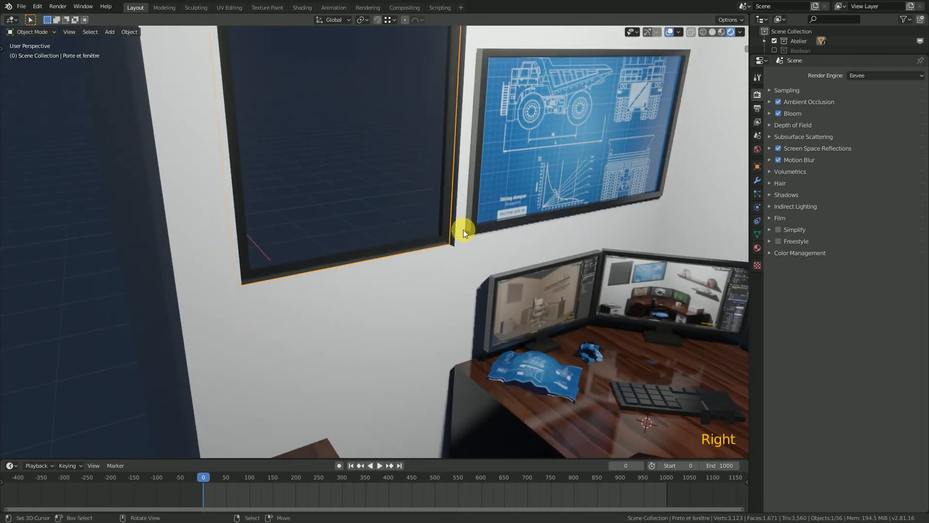
{"action": "left_click", "coordinate": [761, 245]}
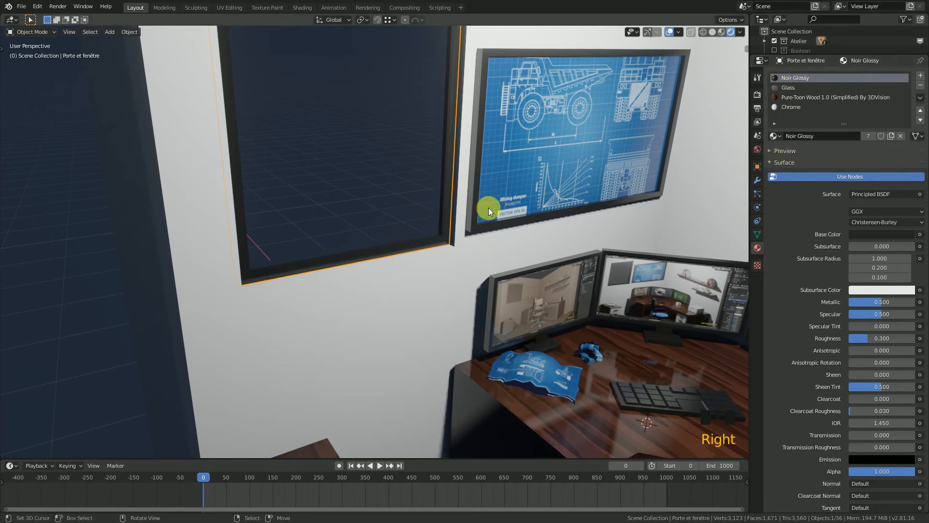
Examine the window, desk and shelves, ending with a view of the whole office room.
{"action": "scroll", "coordinate": [460, 224], "scroll_direction": "down", "scroll_amount": 3}
{"action": "middle_click_drag", "start_coordinate": [460, 225], "coordinate": [481, 260], "text": "shift"}
{"action": "scroll", "coordinate": [379, 249], "scroll_direction": "up", "scroll_amount": 3}
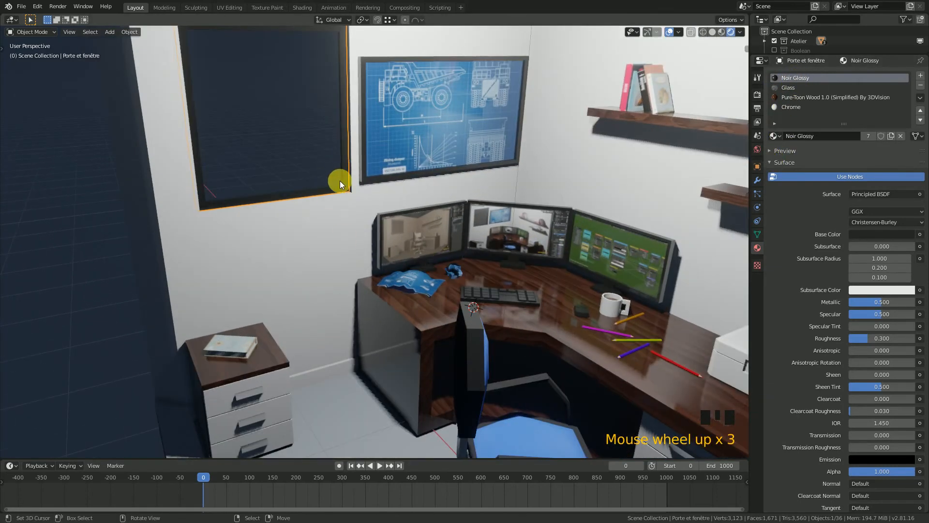
{"action": "scroll", "coordinate": [330, 182], "scroll_direction": "down", "scroll_amount": 2}
{"action": "middle_click_drag", "start_coordinate": [329, 213], "coordinate": [434, 188]}
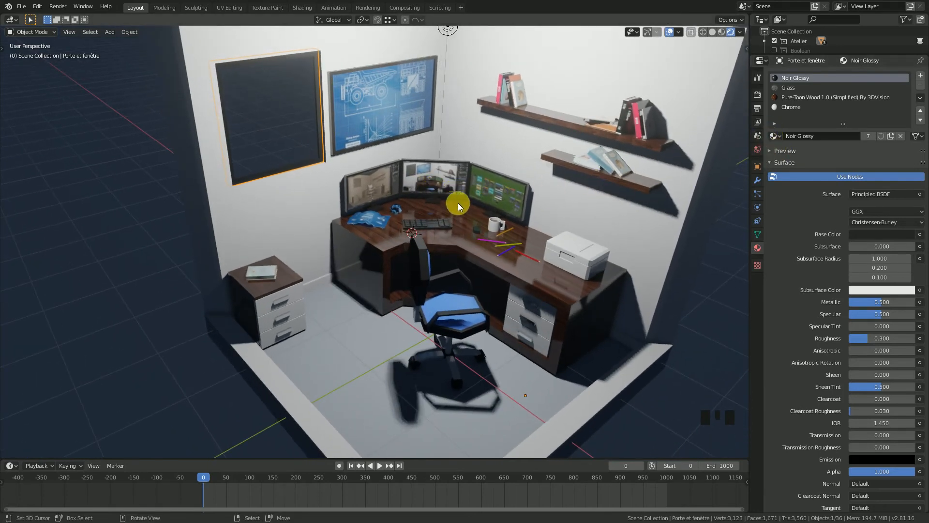
{"action": "middle_click_drag", "start_coordinate": [456, 199], "coordinate": [436, 247], "text": "shift"}
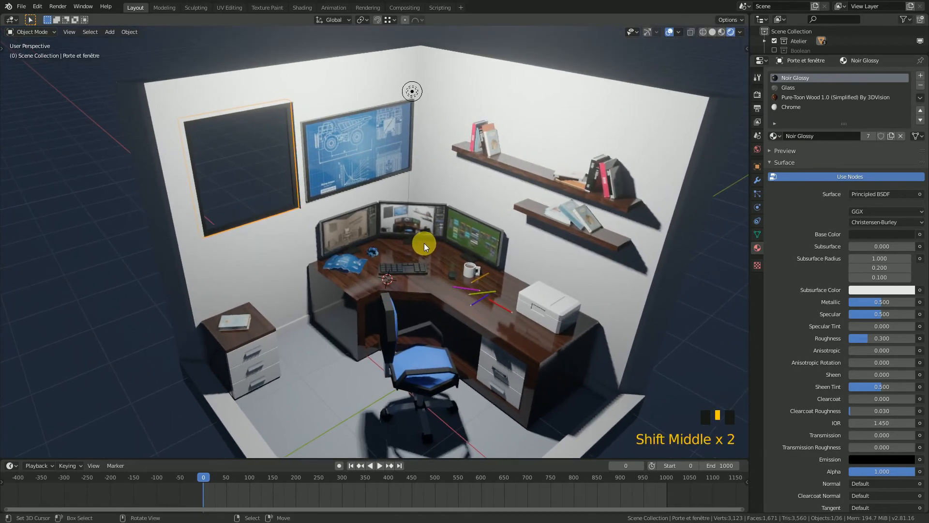
Show the World background settings and open the background color's HSV values.
{"action": "scroll", "coordinate": [425, 243], "scroll_direction": "up", "scroll_amount": 2}
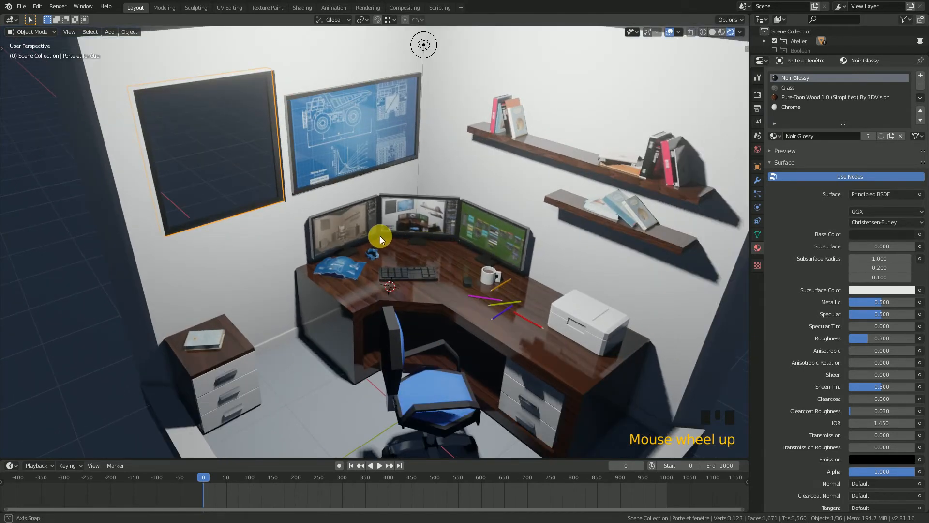
{"action": "middle_click_drag", "start_coordinate": [380, 236], "coordinate": [409, 238]}
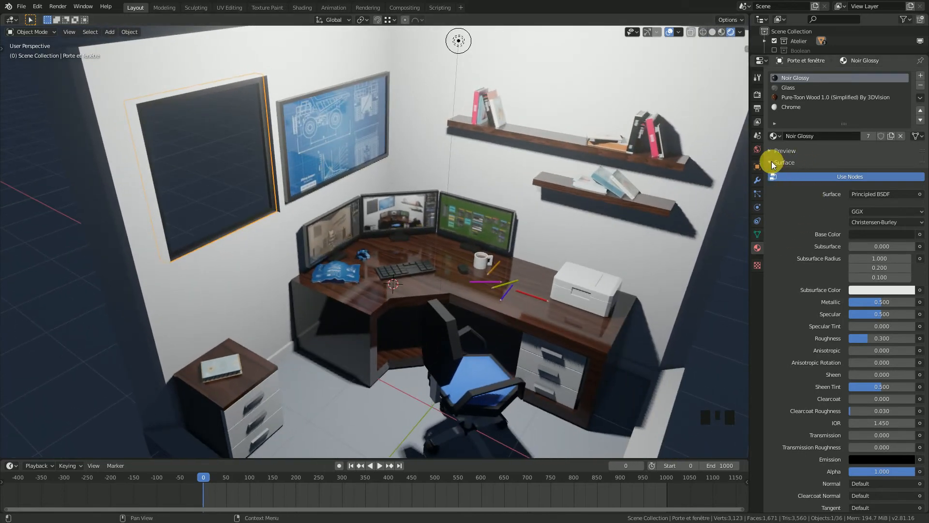
{"action": "scroll", "coordinate": [376, 243], "scroll_direction": "down", "scroll_amount": 3}
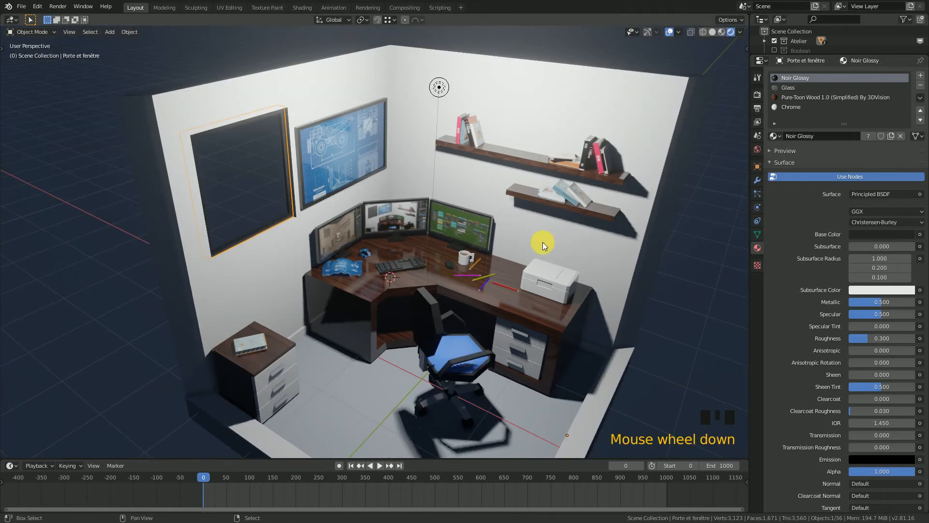
{"action": "middle_click_drag", "start_coordinate": [544, 240], "coordinate": [506, 228], "text": "shift"}
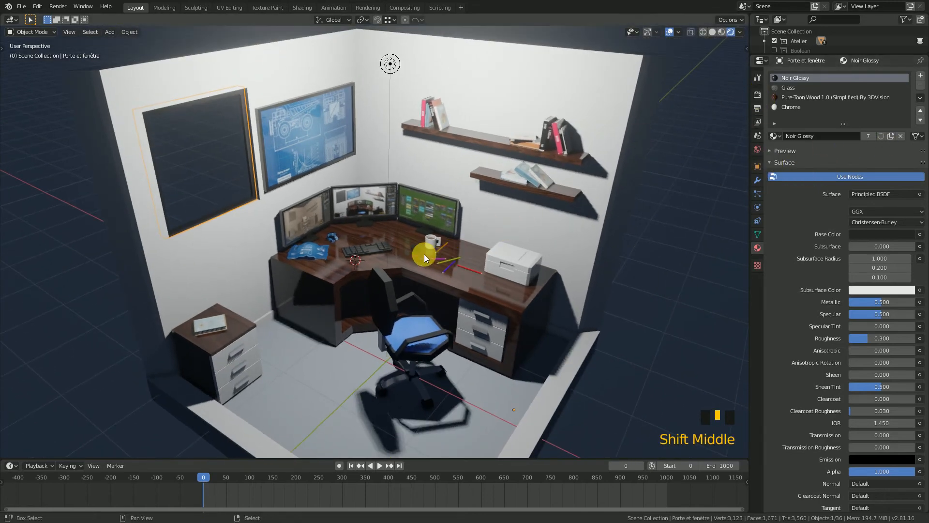
{"action": "left_click", "coordinate": [772, 163]}
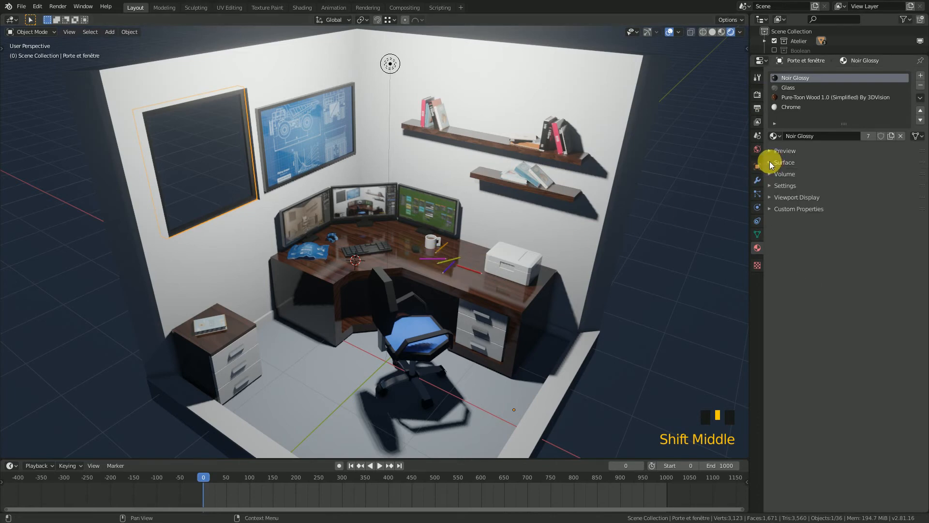
{"action": "left_click", "coordinate": [757, 150]}
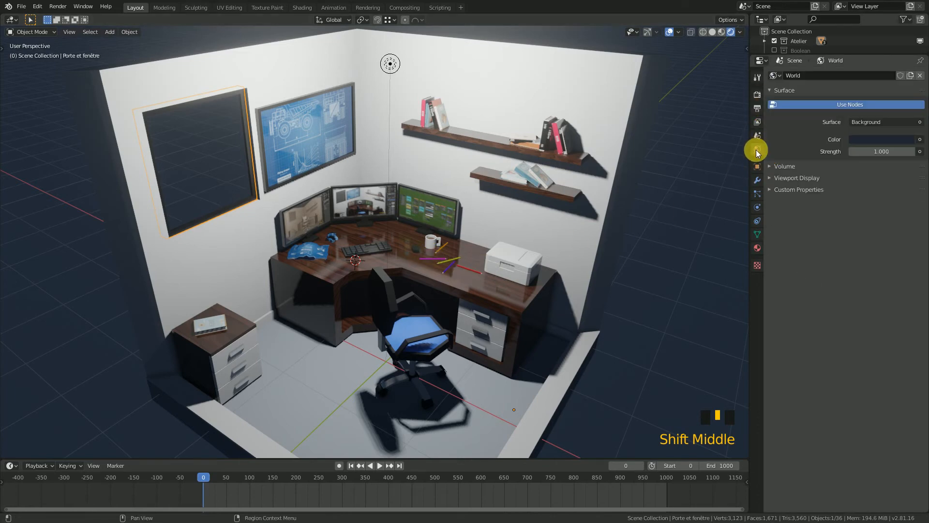
{"action": "left_click", "coordinate": [855, 139]}
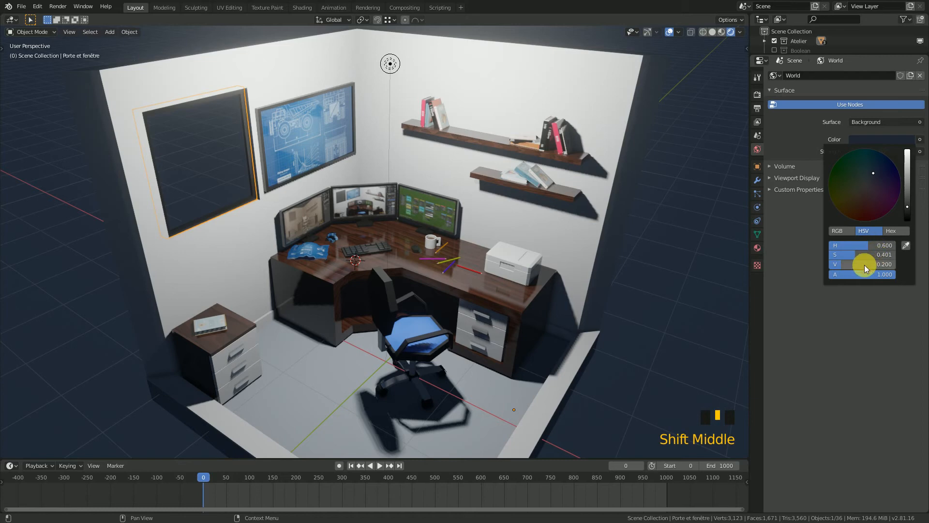
Select the room's walls and floor and show the surface settings of their Béton material.
{"action": "scroll", "coordinate": [484, 251], "scroll_direction": "down", "scroll_amount": 2}
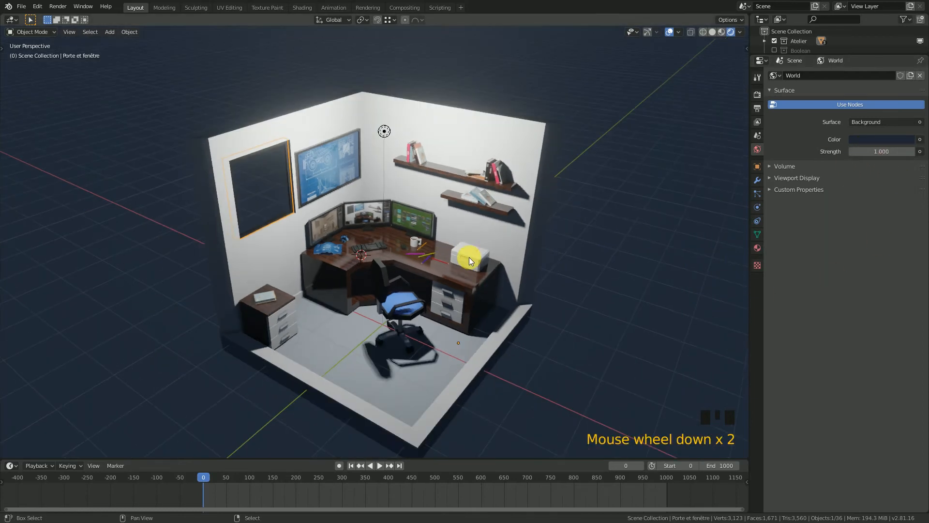
{"action": "middle_click_drag", "start_coordinate": [469, 257], "coordinate": [559, 197], "text": "shift"}
{"action": "scroll", "coordinate": [477, 224], "scroll_direction": "up", "scroll_amount": 2}
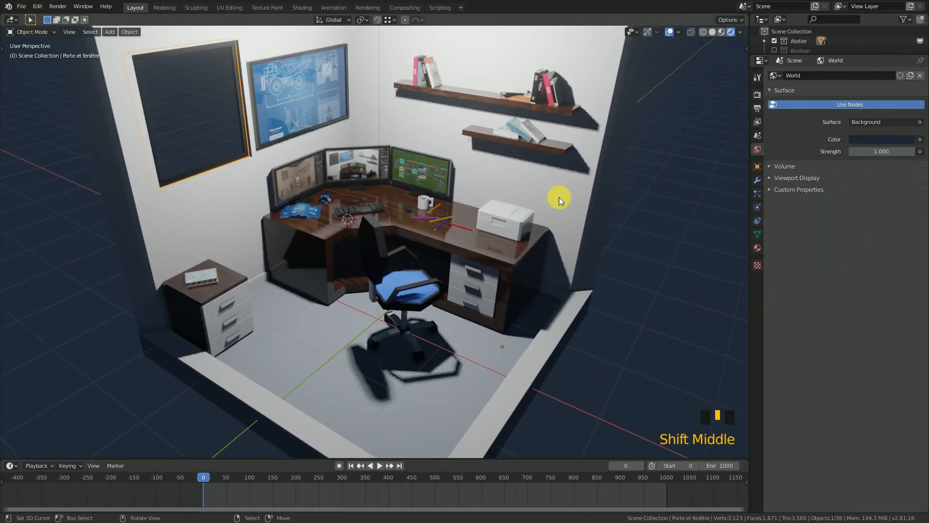
{"action": "right_click", "coordinate": [565, 196]}
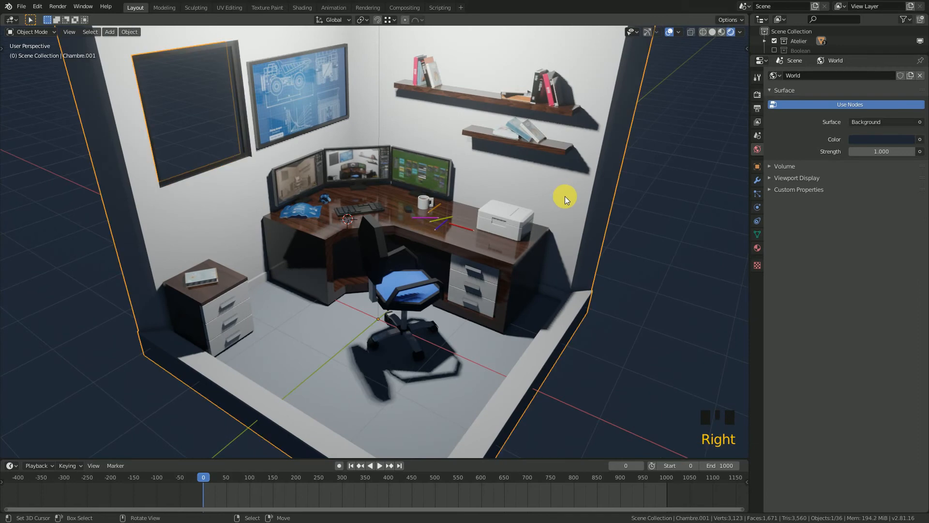
{"action": "left_click", "coordinate": [758, 248]}
{"action": "left_click", "coordinate": [781, 144]}
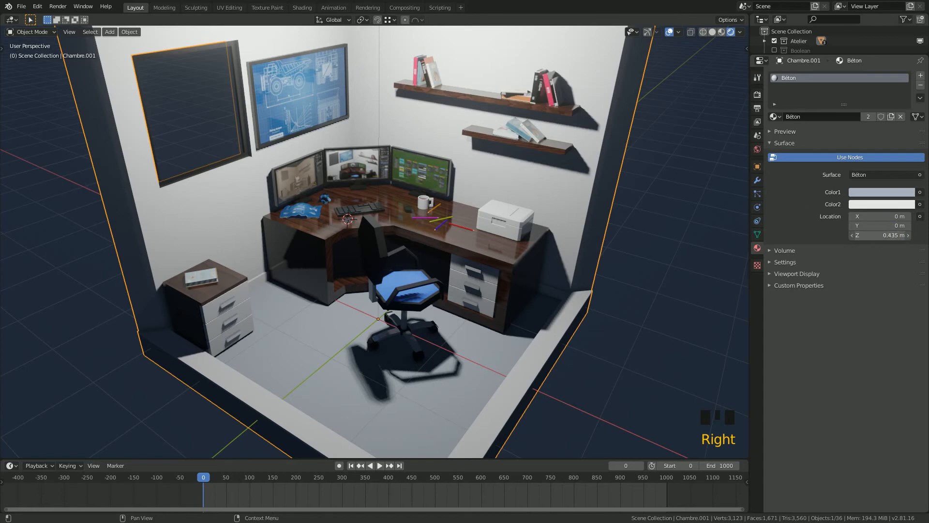
{"action": "mouse_move", "coordinate": [881, 235]}
{"action": "left_mouse_down"}
{"action": "mouse_move", "coordinate": [895, 235]}
{"action": "mouse_move", "coordinate": [825, 236]}
{"action": "mouse_move", "coordinate": [882, 235]}
{"action": "left_mouse_up"}
Inspect Color1 of the Béton material while viewing the whole room.
{"action": "scroll", "coordinate": [368, 343], "scroll_direction": "down", "scroll_amount": 3}
{"action": "middle_click_drag", "start_coordinate": [364, 345], "coordinate": [352, 339]}
{"action": "scroll", "coordinate": [352, 338], "scroll_direction": "up", "scroll_amount": 2}
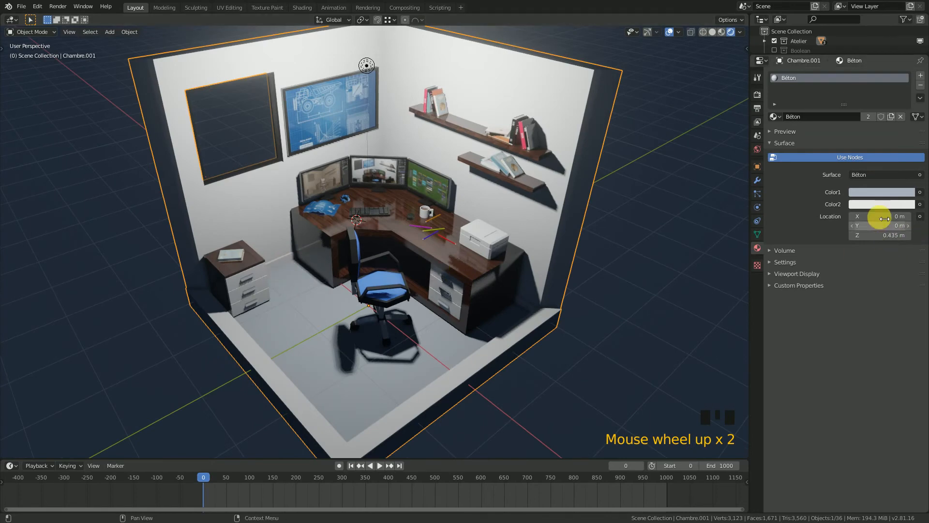
{"action": "scroll", "coordinate": [379, 236], "scroll_direction": "down", "scroll_amount": 1}
{"action": "middle_click_drag", "start_coordinate": [378, 233], "coordinate": [407, 224], "text": "shift"}
{"action": "left_click", "coordinate": [863, 193]}
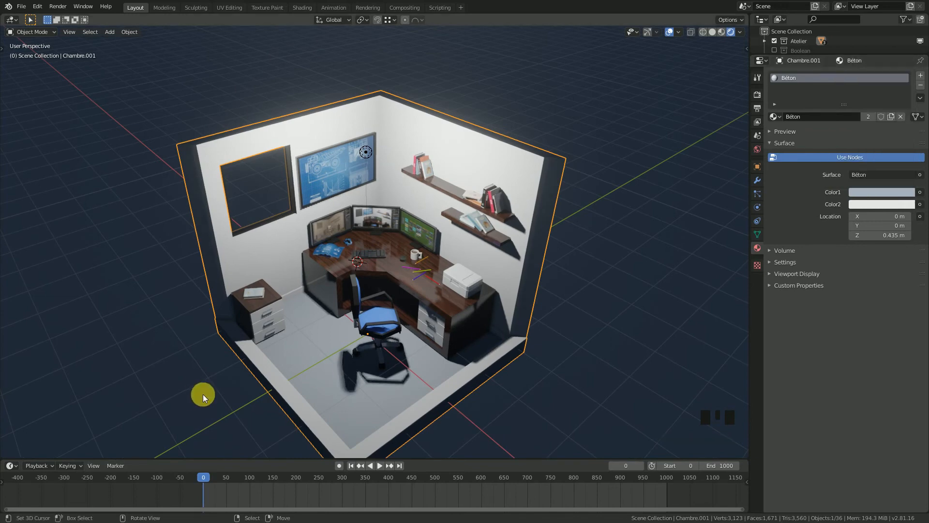
{"action": "scroll", "coordinate": [373, 320], "scroll_direction": "up", "scroll_amount": 2}
{"action": "middle_click_drag", "start_coordinate": [396, 326], "coordinate": [639, 121]}
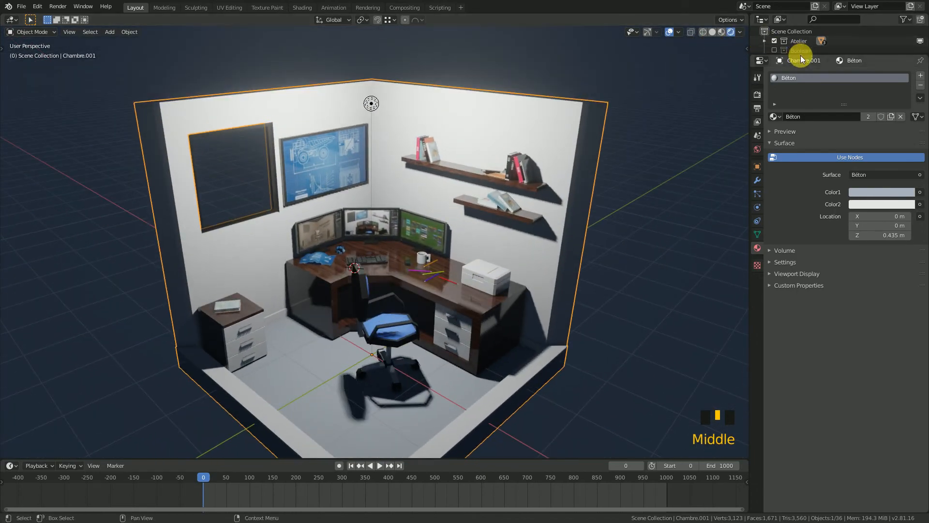
Enlarge the outliner, enable the Extra collection and select the cone-shaped empty above the room.
{"action": "left_click_drag", "start_coordinate": [803, 59], "coordinate": [804, 136]}
{"action": "left_click", "coordinate": [775, 60]}
{"action": "scroll", "coordinate": [324, 114], "scroll_direction": "down", "scroll_amount": 2}
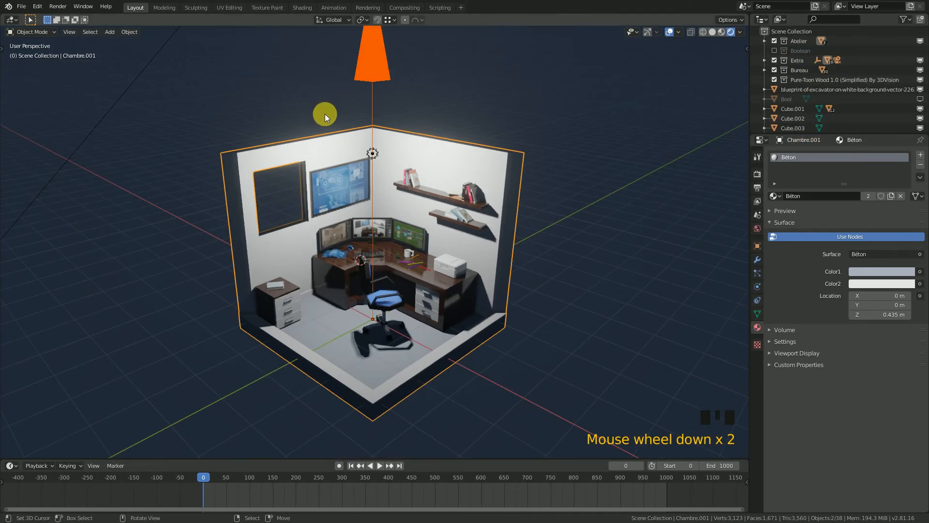
{"action": "right_click", "coordinate": [372, 75]}
{"action": "scroll", "coordinate": [415, 193], "scroll_direction": "up", "scroll_amount": 3}
{"action": "scroll", "coordinate": [402, 225], "scroll_direction": "down", "scroll_amount": 2}
{"action": "middle_click_drag", "start_coordinate": [393, 241], "coordinate": [401, 244]}
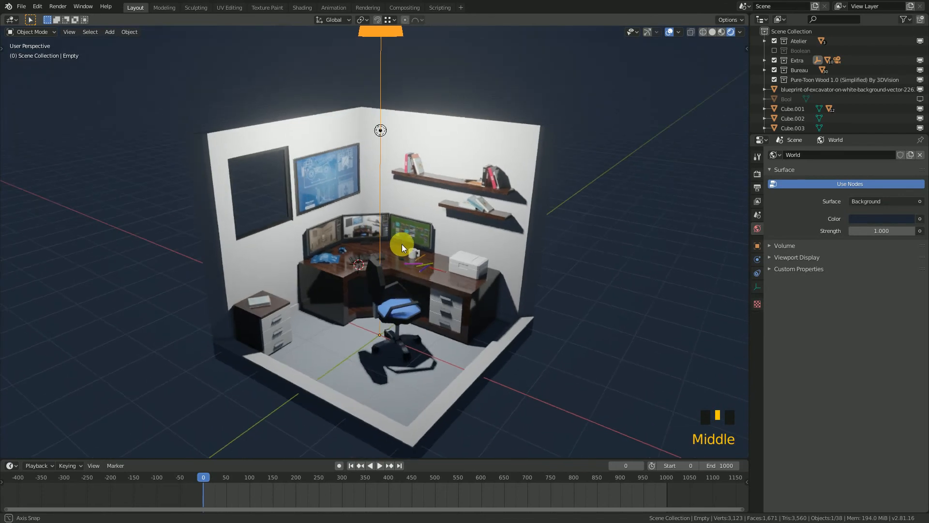
Try to move the whole room with the selected empty.
{"action": "key", "text": "g"}
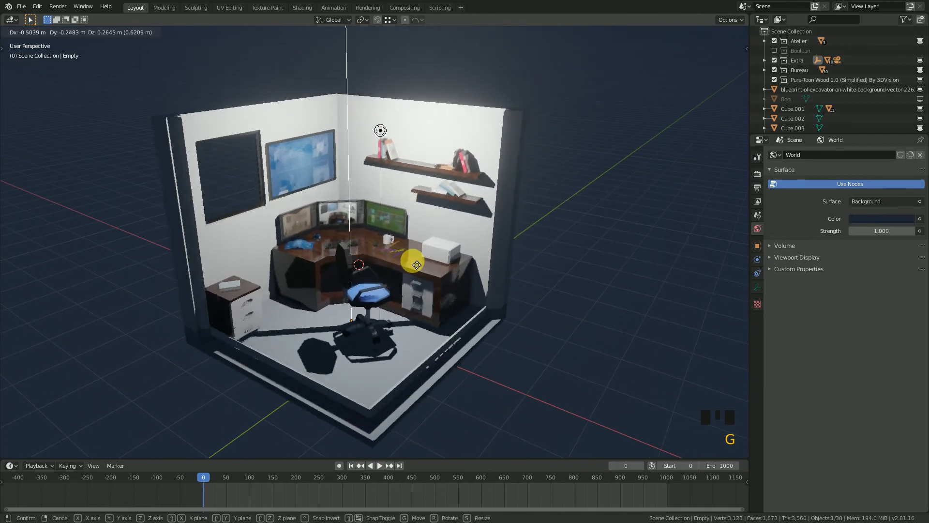
{"action": "left_click", "coordinate": [440, 274]}
{"action": "middle_click_drag", "start_coordinate": [412, 168], "coordinate": [392, 184]}
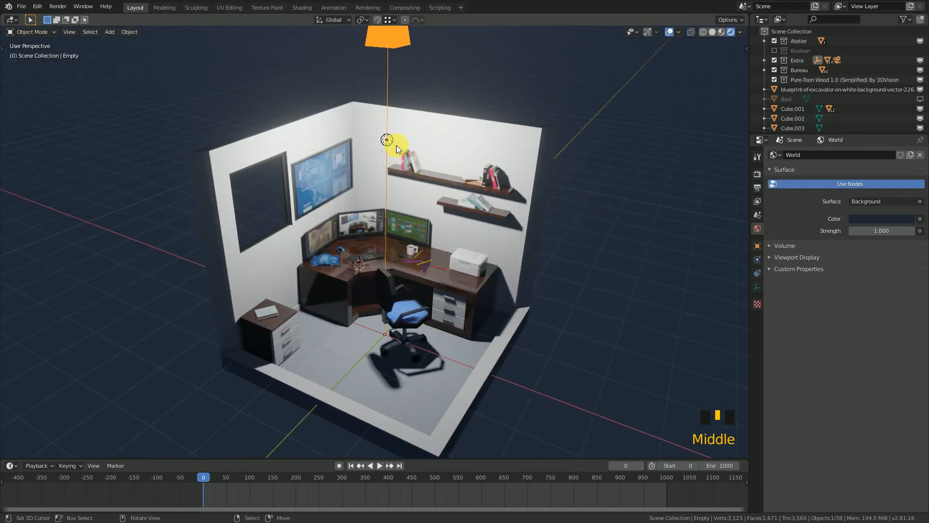
Show the room through the camera and hide the viewport overlays.
{"action": "scroll", "coordinate": [388, 146], "scroll_direction": "up", "scroll_amount": 2}
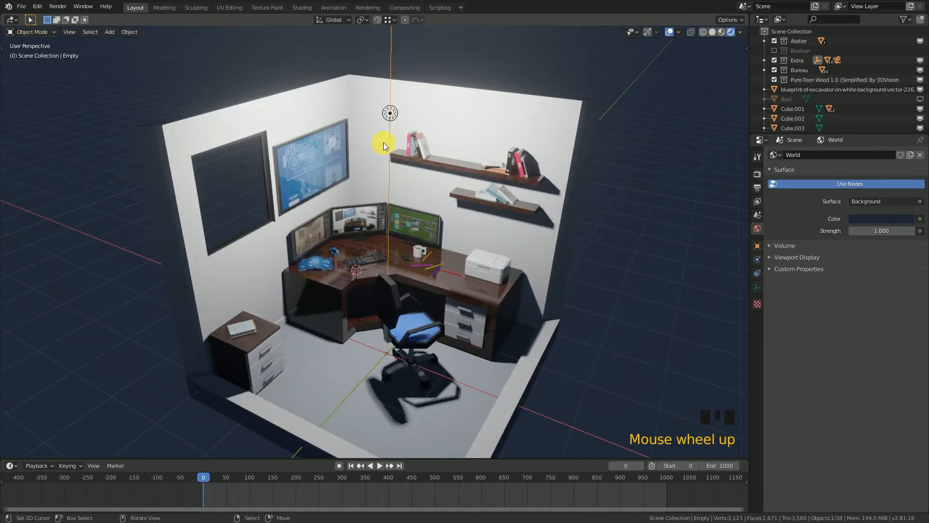
{"action": "middle_click_drag", "start_coordinate": [384, 143], "coordinate": [392, 118]}
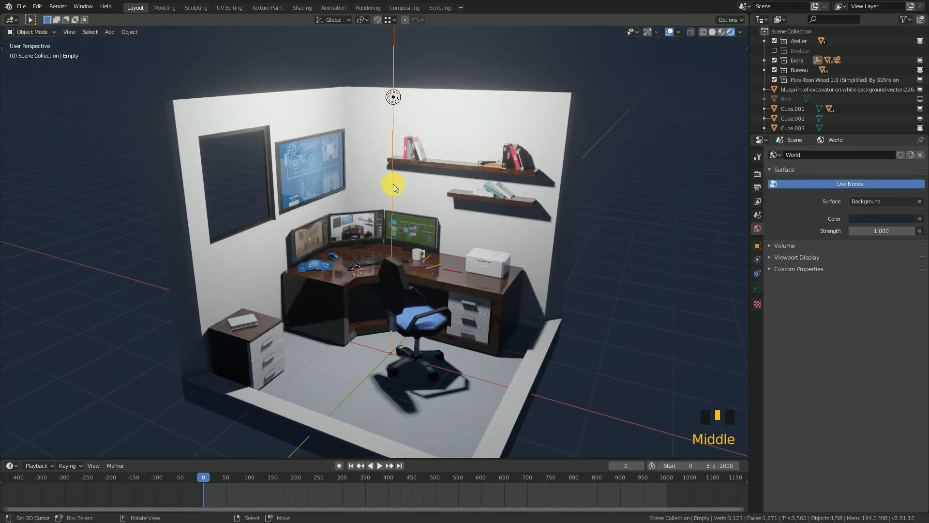
{"action": "middle_click_drag", "start_coordinate": [394, 184], "coordinate": [380, 187]}
{"action": "key", "text": "KP_0"}
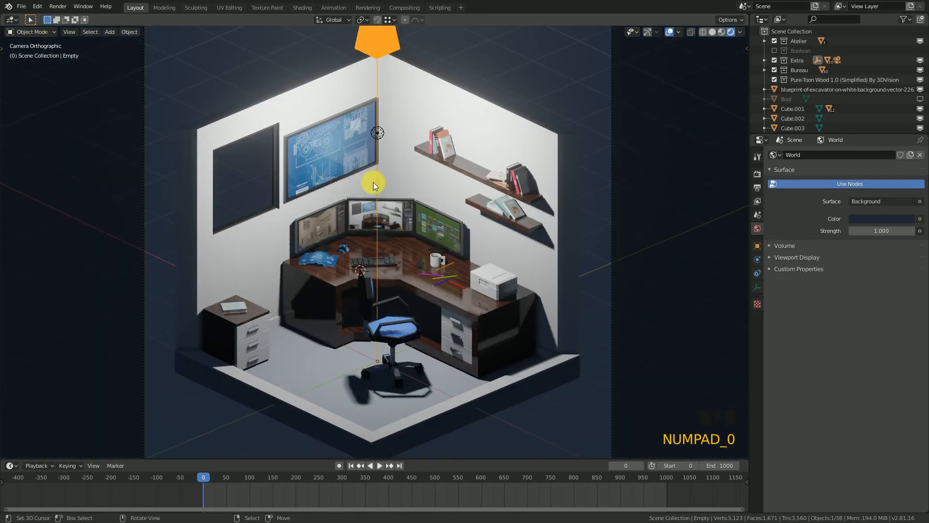
{"action": "scroll", "coordinate": [425, 219], "scroll_direction": "up", "scroll_amount": 1}
{"action": "left_click", "coordinate": [667, 32]}
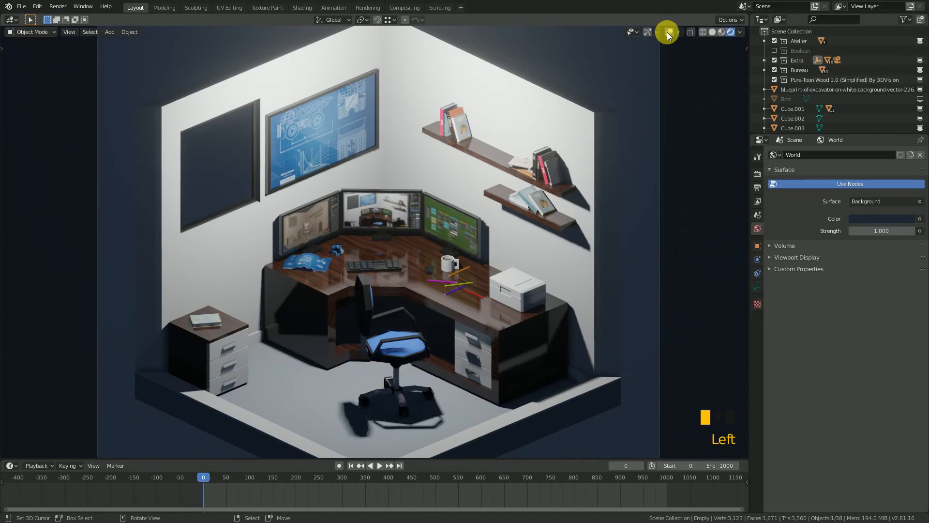
Try to rotate the whole room about the global Z axis with the empty.
{"action": "key", "text": "r"}
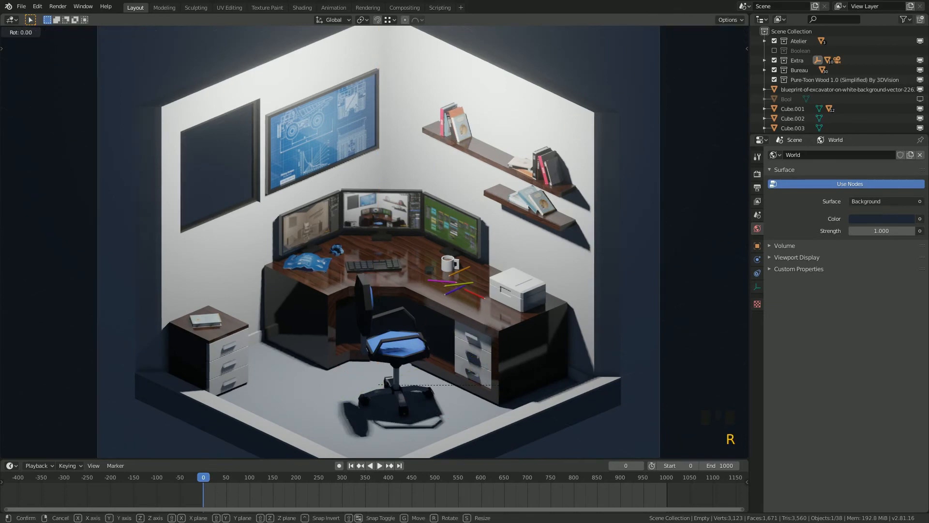
{"action": "key", "text": "z"}
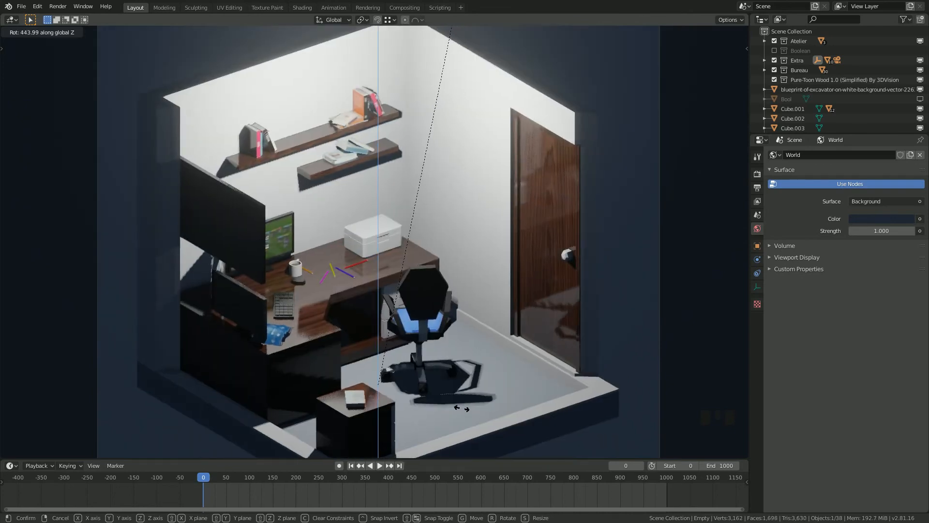
{"action": "left_click", "coordinate": [466, 243]}
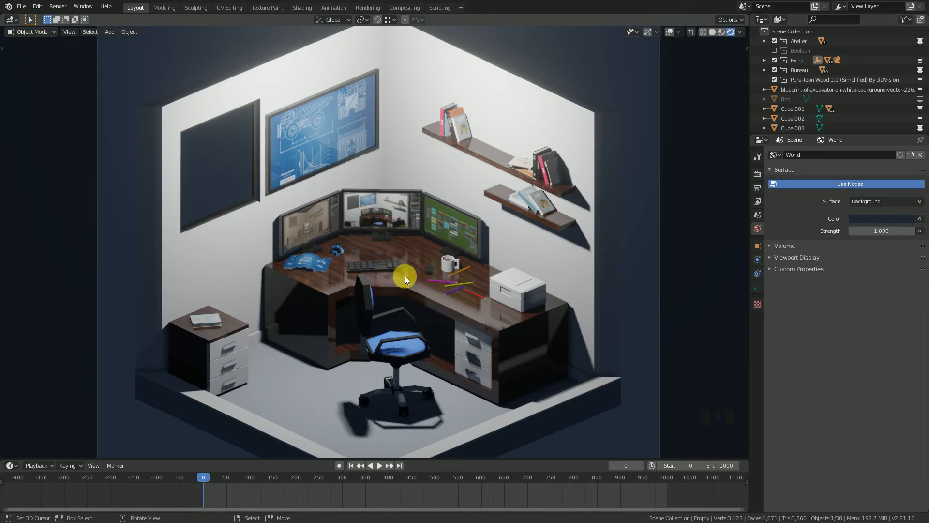
Leave the camera view and examine the desk, monitors and wall shelves up close.
{"action": "mouse_move", "coordinate": [405, 275]}
{"action": "middle_mouse_down"}
{"action": "mouse_move", "coordinate": [425, 278]}
{"action": "mouse_move", "coordinate": [414, 285]}
{"action": "middle_mouse_up"}
{"action": "scroll", "coordinate": [415, 285], "scroll_direction": "up", "scroll_amount": 4}
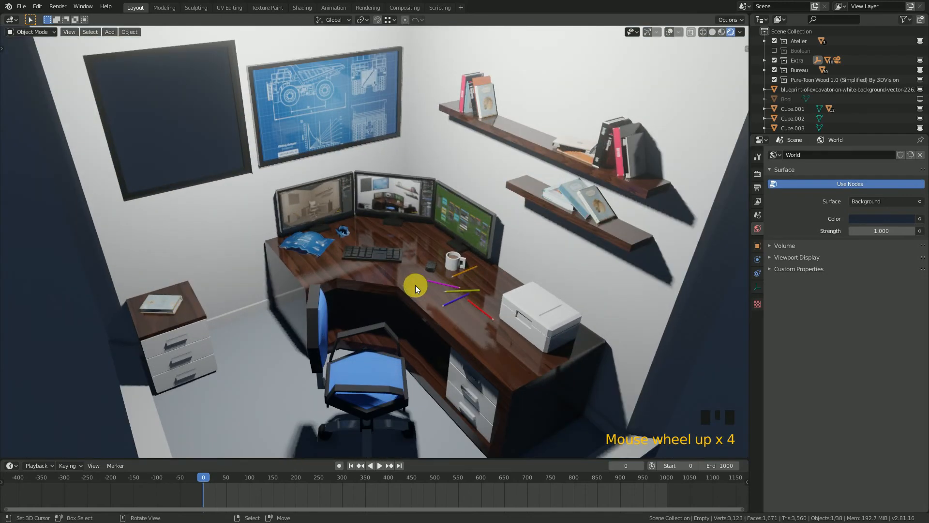
{"action": "key", "text": "KP_5"}
{"action": "scroll", "coordinate": [415, 286], "scroll_direction": "up", "scroll_amount": 3}
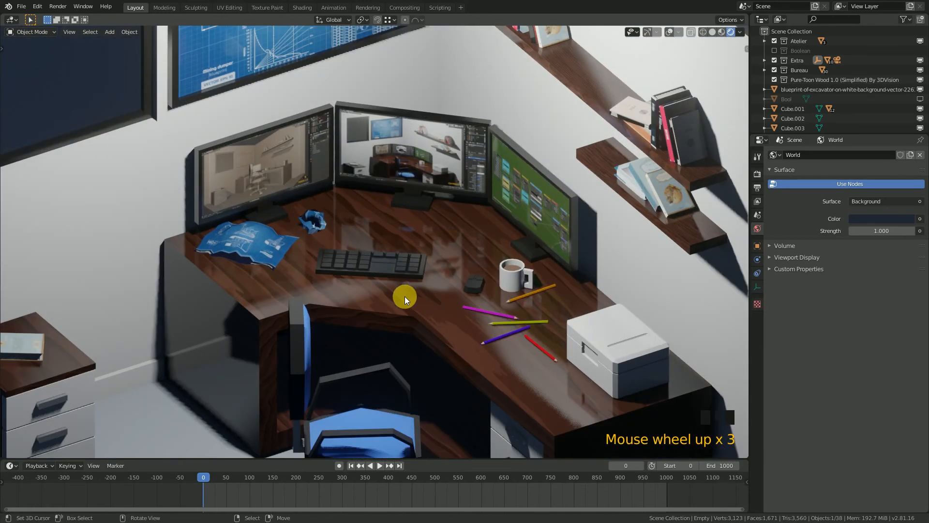
{"action": "middle_click_drag", "start_coordinate": [404, 296], "coordinate": [449, 277]}
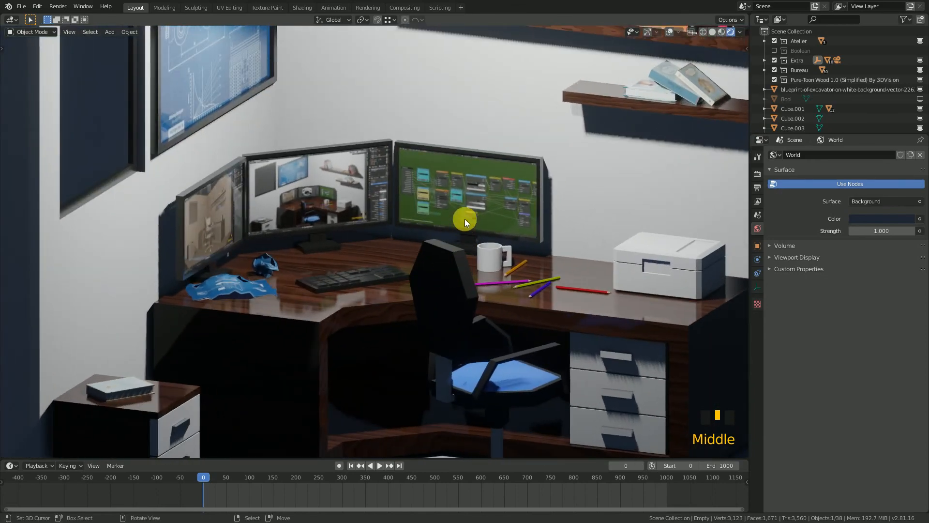
{"action": "middle_click_drag", "start_coordinate": [465, 218], "coordinate": [446, 302], "text": "shift"}
{"action": "scroll", "coordinate": [421, 187], "scroll_direction": "down", "scroll_amount": 3}
{"action": "middle_click_drag", "start_coordinate": [421, 187], "coordinate": [385, 162]}
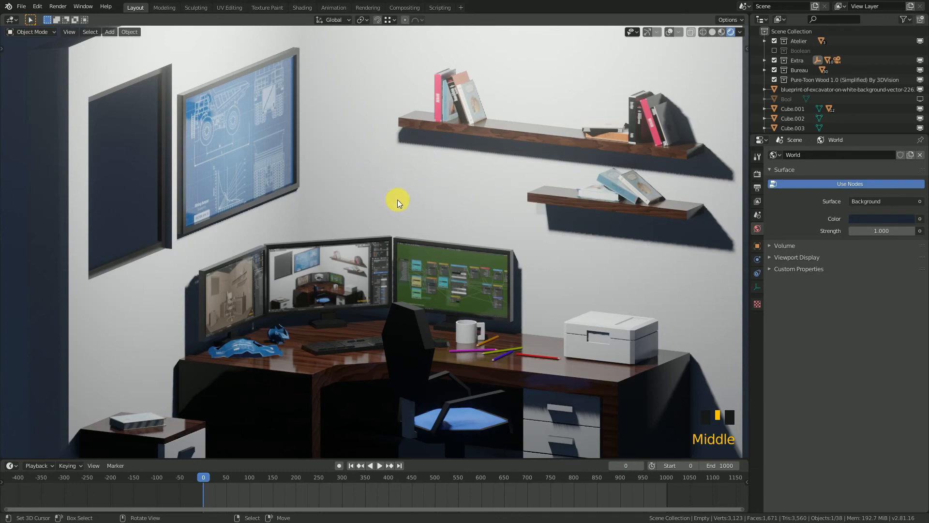
Examine the finished office corner from several angles, including the desk items, chair, printer and drawers.
{"action": "scroll", "coordinate": [417, 245], "scroll_direction": "down", "scroll_amount": 2}
{"action": "middle_click_drag", "start_coordinate": [417, 245], "coordinate": [457, 260]}
{"action": "scroll", "coordinate": [408, 272], "scroll_direction": "up", "scroll_amount": 1}
{"action": "scroll", "coordinate": [408, 276], "scroll_direction": "up", "scroll_amount": 1}
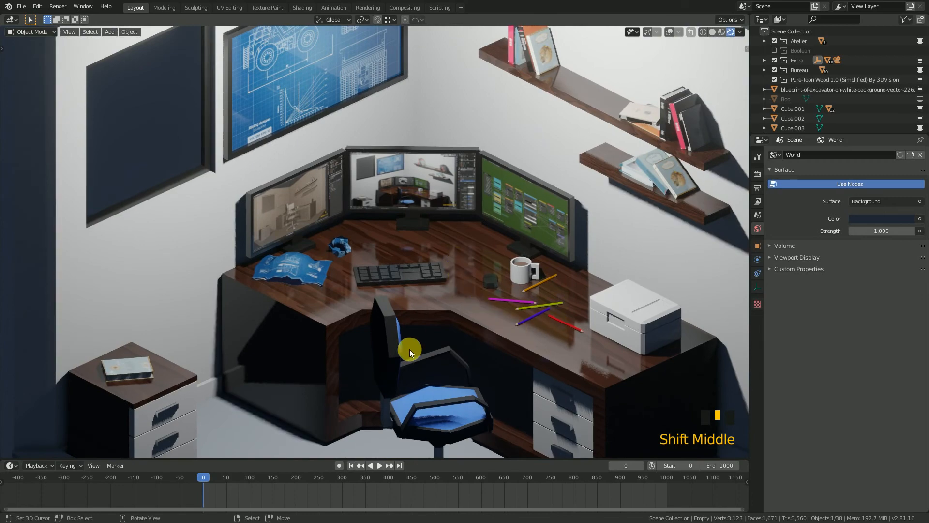
{"action": "middle_click_drag", "start_coordinate": [409, 350], "coordinate": [541, 277]}
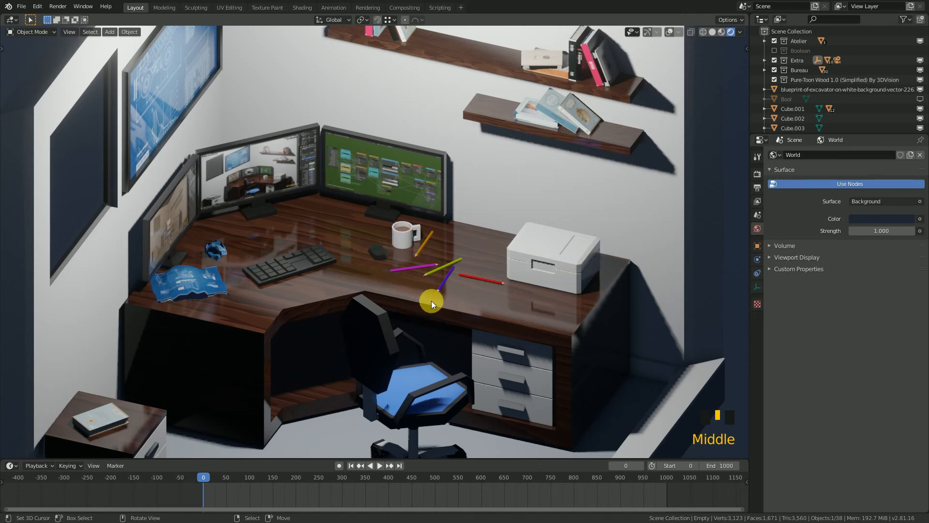
{"action": "middle_click_drag", "start_coordinate": [501, 278], "coordinate": [487, 247]}
{"action": "scroll", "coordinate": [513, 269], "scroll_direction": "down", "scroll_amount": 2}
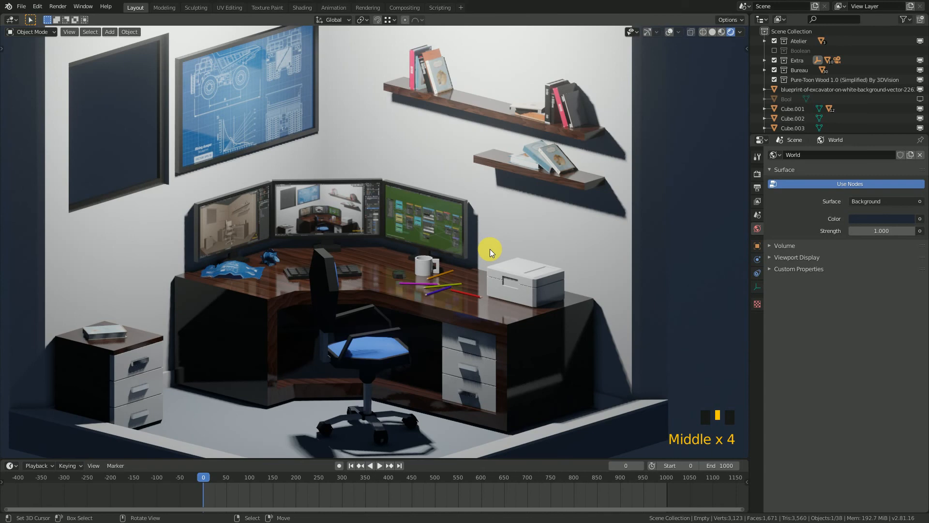
{"action": "middle_click_drag", "start_coordinate": [445, 276], "coordinate": [478, 293], "text": "shift"}
{"action": "middle_click_drag", "start_coordinate": [392, 263], "coordinate": [467, 284]}
{"action": "middle_click_drag", "start_coordinate": [432, 328], "coordinate": [391, 274], "text": "ctrl"}
{"action": "scroll", "coordinate": [385, 289], "scroll_direction": "down", "scroll_amount": 3}
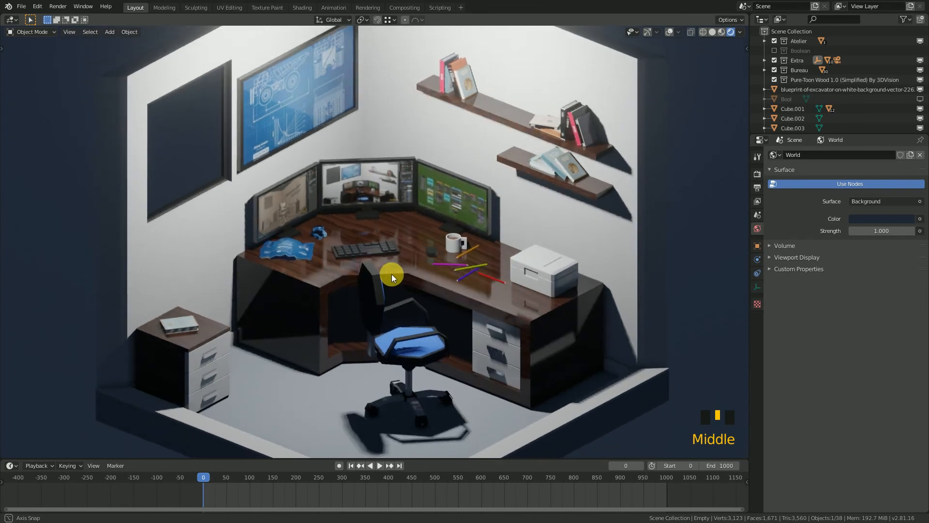
{"action": "scroll", "coordinate": [389, 277], "scroll_direction": "up", "scroll_amount": 2}
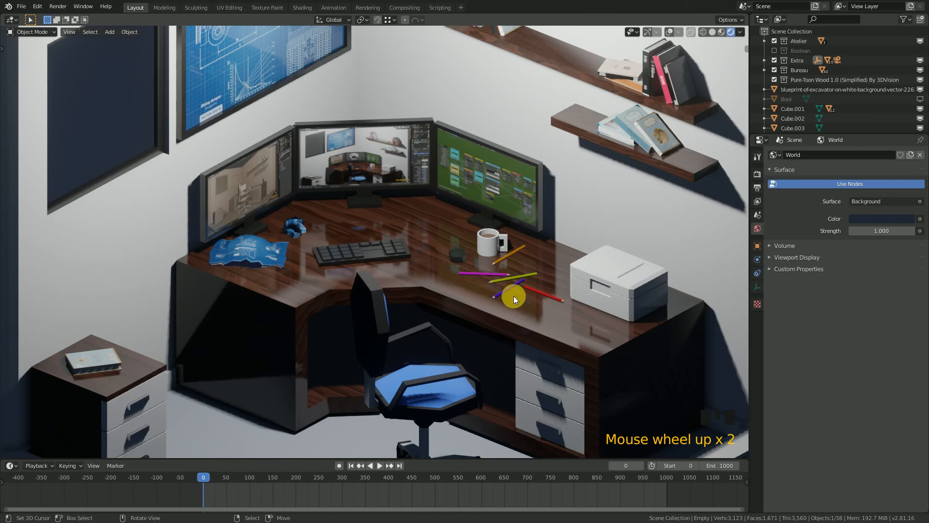
{"action": "scroll", "coordinate": [495, 292], "scroll_direction": "down", "scroll_amount": 3}
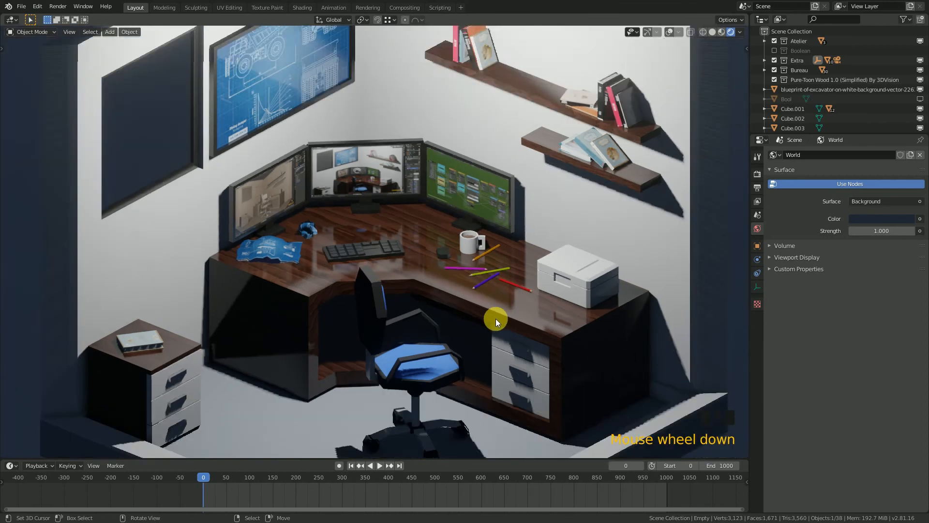
Examine the office corner from slightly different angles, covering the desk, monitors, chair and wall shelves.
{"action": "middle_click_drag", "start_coordinate": [493, 318], "coordinate": [440, 293]}
{"action": "scroll", "coordinate": [448, 300], "scroll_direction": "up", "scroll_amount": 2}
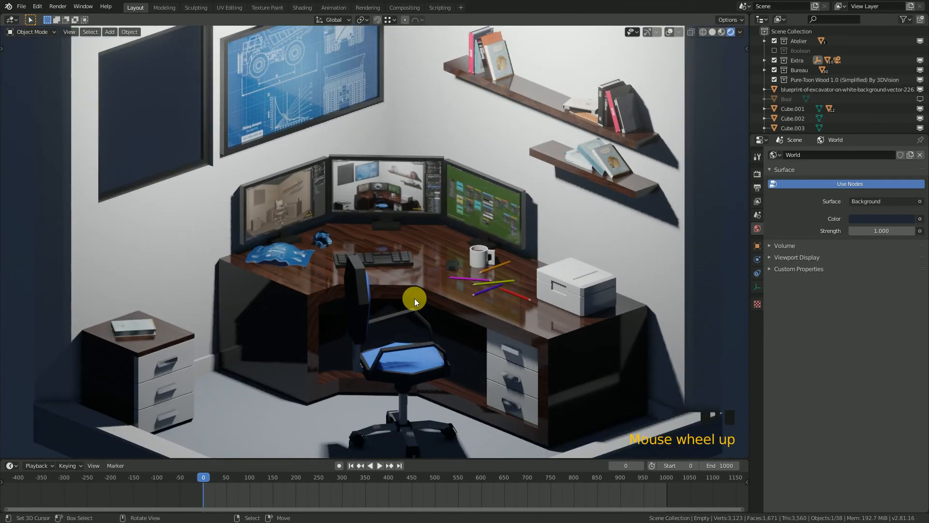
{"action": "scroll", "coordinate": [401, 297], "scroll_direction": "down", "scroll_amount": 1}
{"action": "mouse_move", "coordinate": [387, 294]}
{"action": "middle_mouse_down"}
{"action": "mouse_move", "coordinate": [346, 293]}
{"action": "mouse_move", "coordinate": [408, 296]}
{"action": "mouse_move", "coordinate": [411, 315]}
{"action": "mouse_move", "coordinate": [388, 298]}
{"action": "middle_mouse_up"}
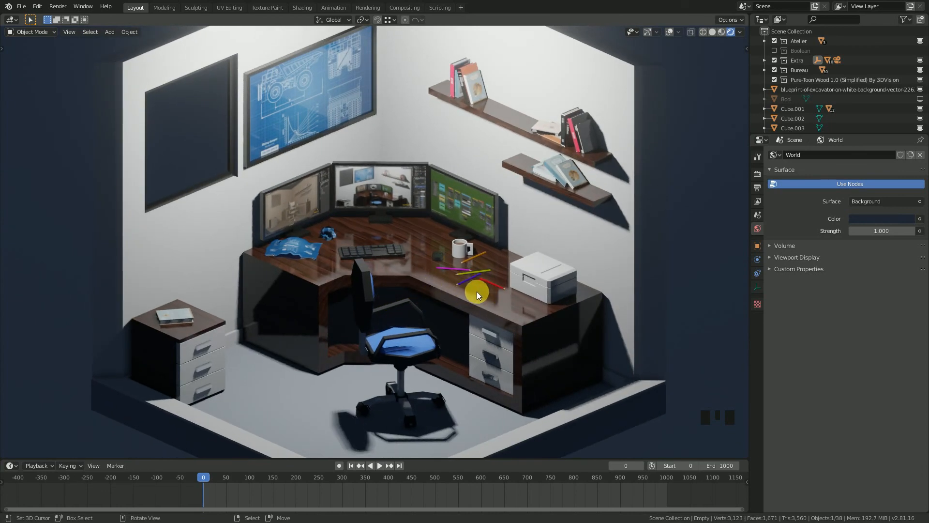
{"action": "middle_click_drag", "start_coordinate": [449, 270], "coordinate": [442, 299], "text": "ctrl"}
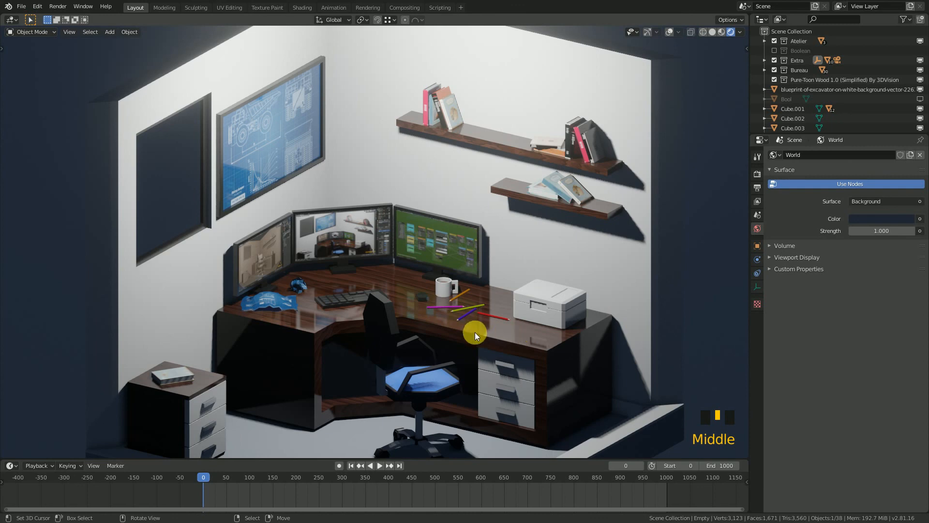
{"action": "middle_click_drag", "start_coordinate": [475, 332], "coordinate": [425, 304], "text": "shift"}
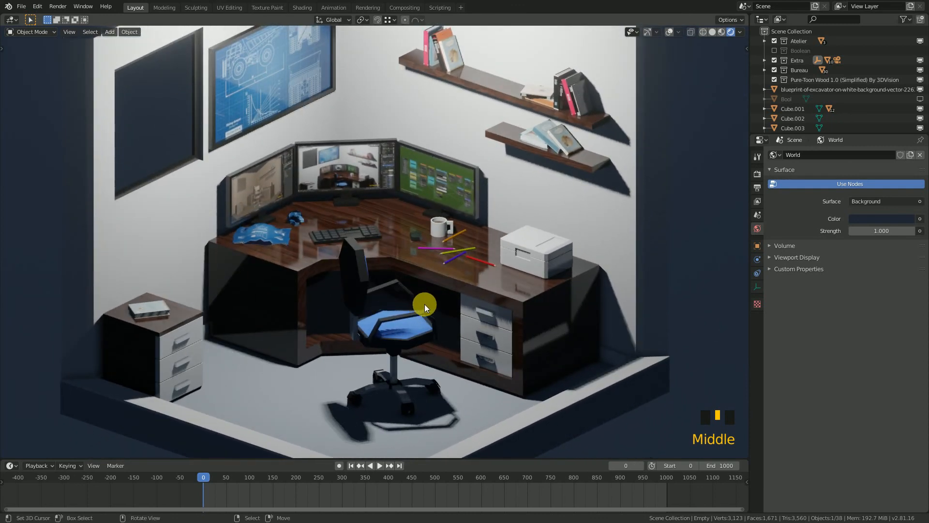
{"action": "scroll", "coordinate": [532, 282], "scroll_direction": "up", "scroll_amount": 3}
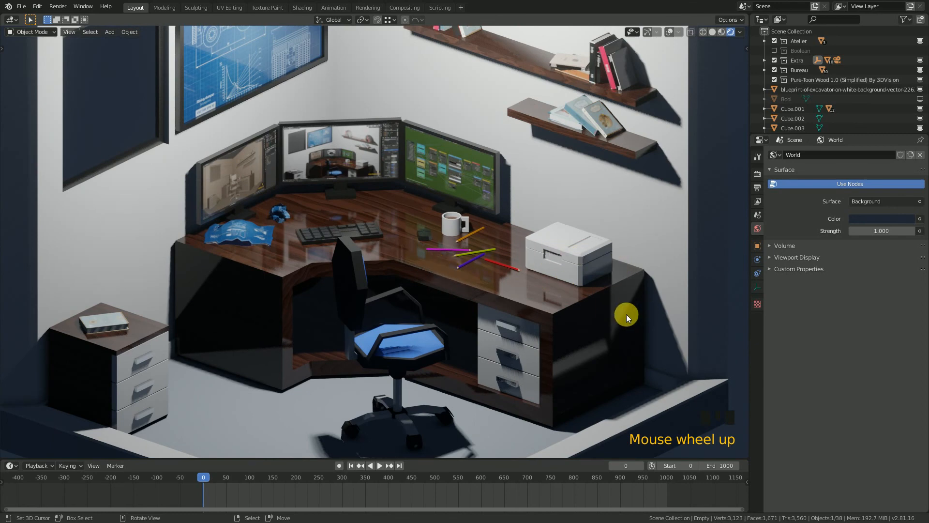
Select the printer and review its Blanc Glossy material settings, including the base colour and roughness, leaving the colour unmodified.
{"action": "scroll", "coordinate": [626, 314], "scroll_direction": "up", "scroll_amount": 2}
{"action": "right_click", "coordinate": [651, 257]}
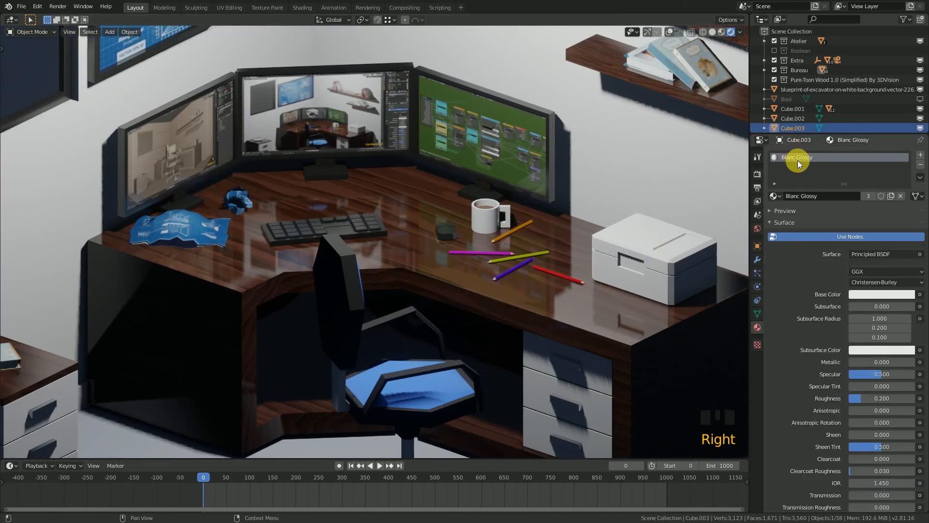
{"action": "scroll", "coordinate": [846, 327], "scroll_direction": "down", "scroll_amount": 3}
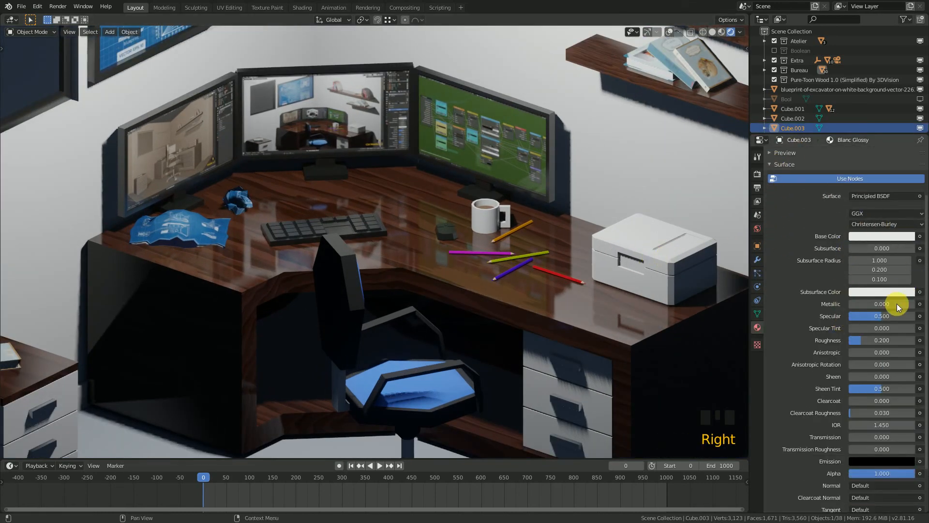
{"action": "scroll", "coordinate": [859, 397], "scroll_direction": "down", "scroll_amount": 2}
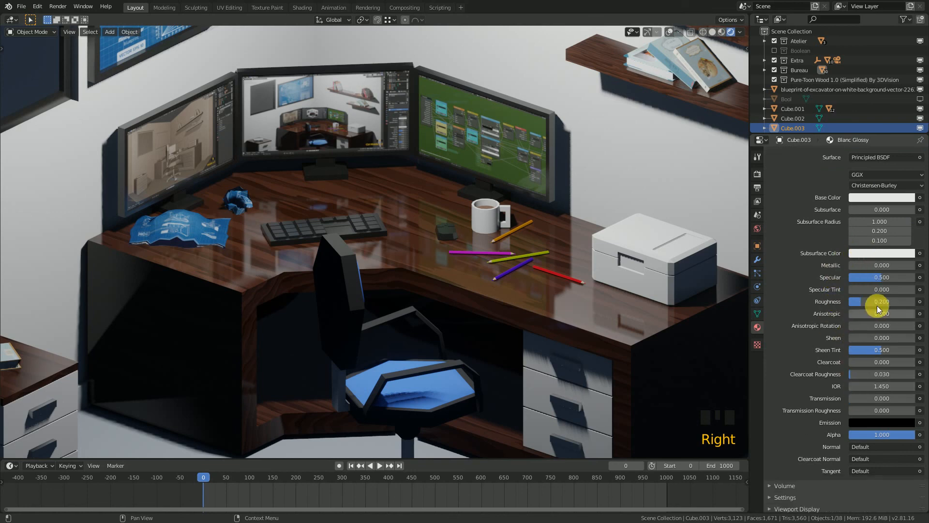
{"action": "scroll", "coordinate": [814, 306], "scroll_direction": "up", "scroll_amount": 2}
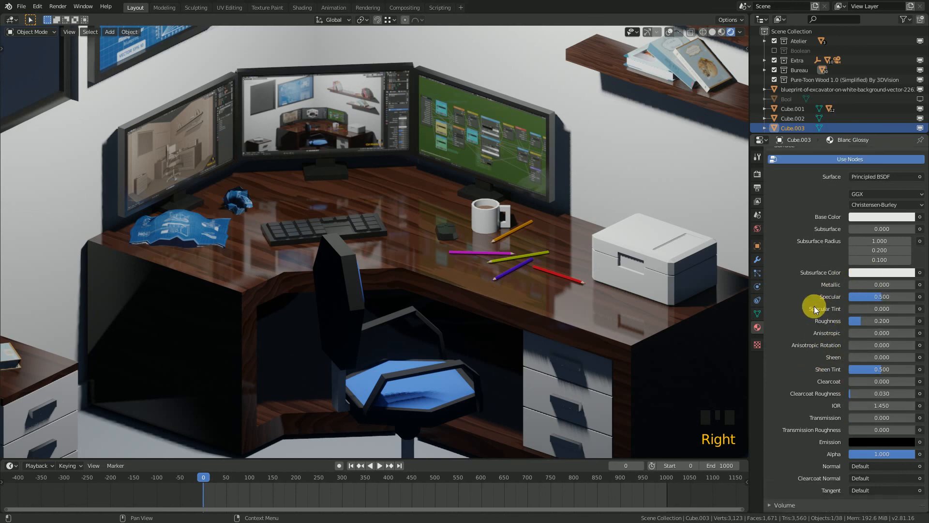
{"action": "left_click", "coordinate": [871, 235]}
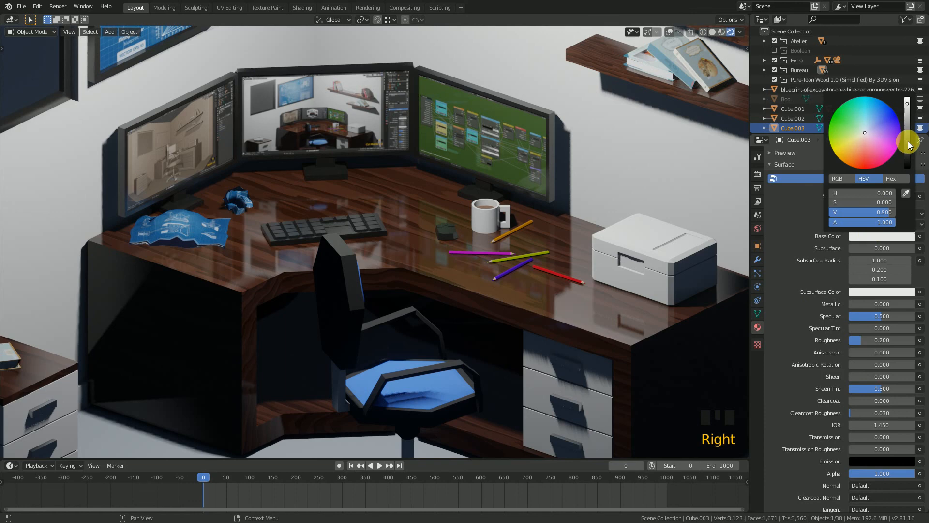
{"action": "mouse_move", "coordinate": [907, 140]}
{"action": "left_mouse_down"}
{"action": "mouse_move", "coordinate": [908, 167]}
{"action": "mouse_move", "coordinate": [907, 157]}
{"action": "left_mouse_up"}
{"action": "right_click", "coordinate": [907, 157]}
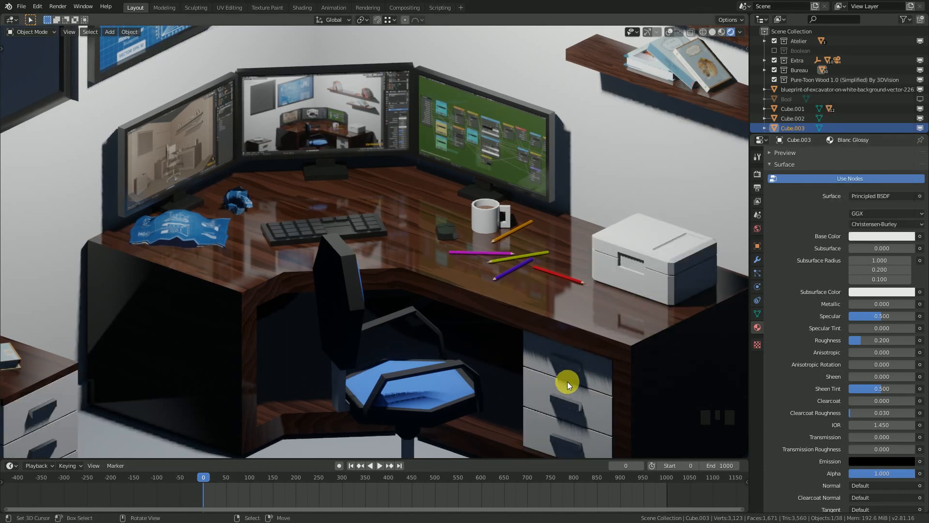
Examine the desk drawers up close and the whole textured room centred in the view.
{"action": "scroll", "coordinate": [547, 383], "scroll_direction": "down", "scroll_amount": 2}
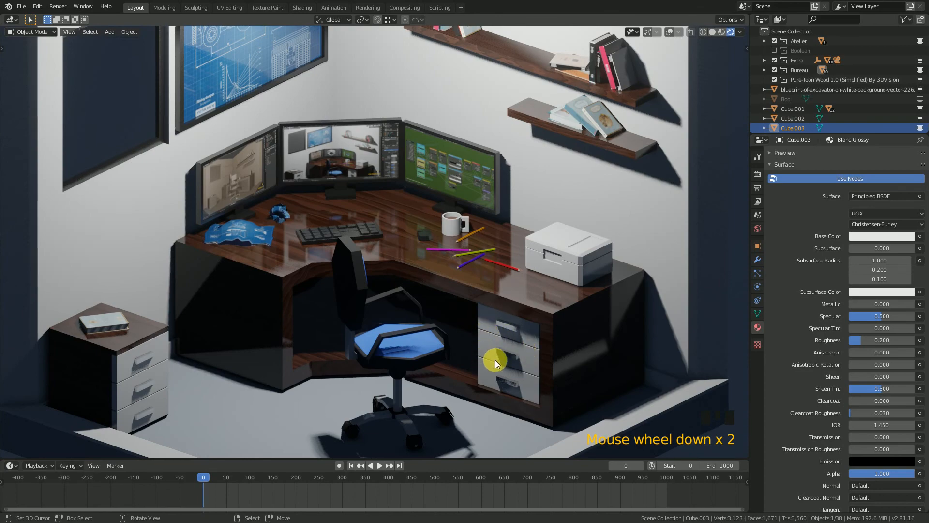
{"action": "scroll", "coordinate": [580, 250], "scroll_direction": "up", "scroll_amount": 2}
{"action": "scroll", "coordinate": [579, 252], "scroll_direction": "down", "scroll_amount": 2}
{"action": "middle_click_drag", "start_coordinate": [501, 286], "coordinate": [447, 270]}
{"action": "scroll", "coordinate": [460, 321], "scroll_direction": "down", "scroll_amount": 1}
{"action": "scroll", "coordinate": [453, 335], "scroll_direction": "down", "scroll_amount": 2}
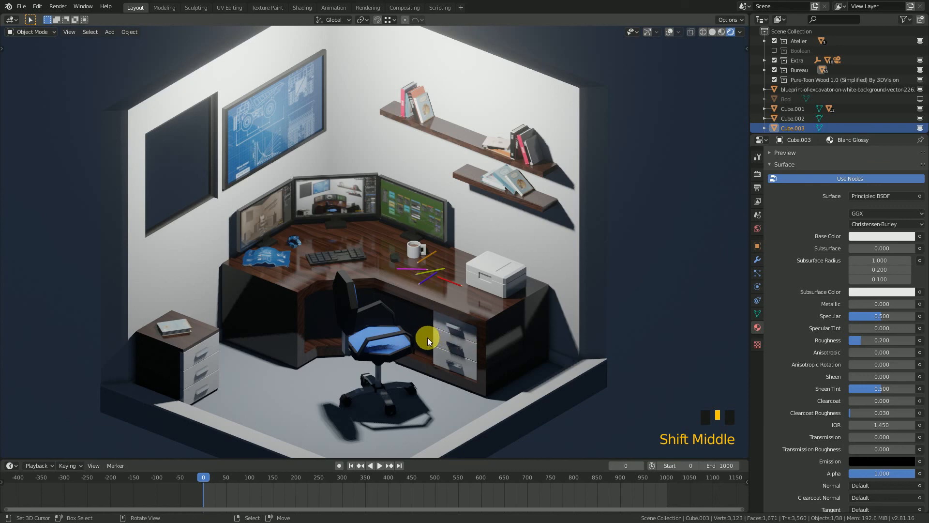
{"action": "middle_click_drag", "start_coordinate": [426, 335], "coordinate": [460, 318], "text": "shift"}
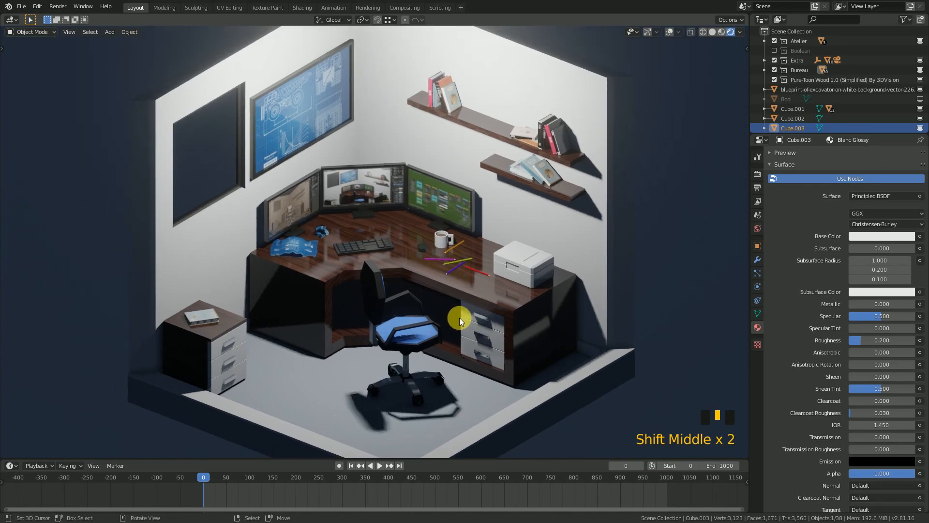